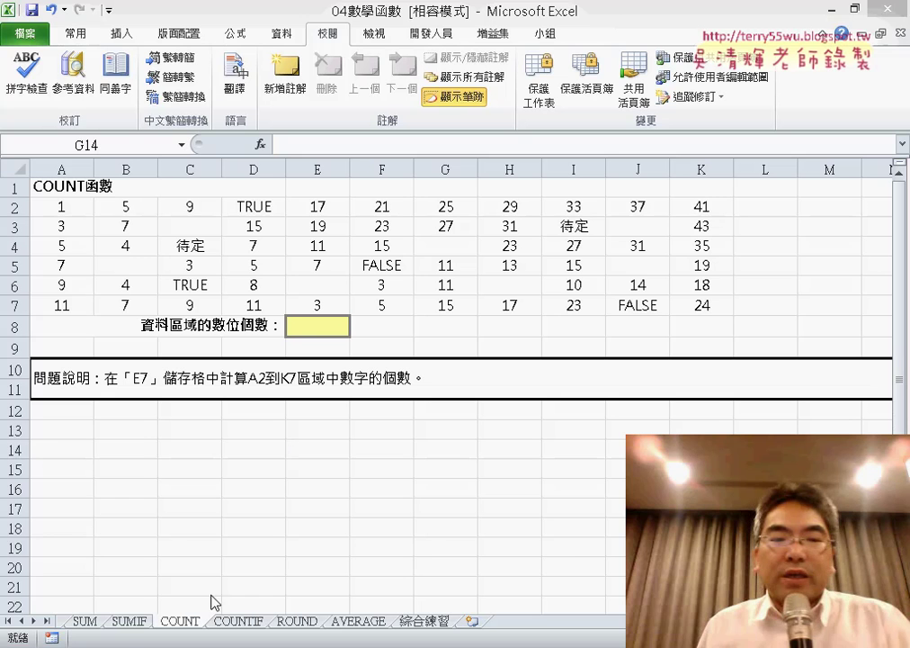
# Select E8 and highlight the A2:K7 data range, then return to E8.
pyautogui.click(305, 328)
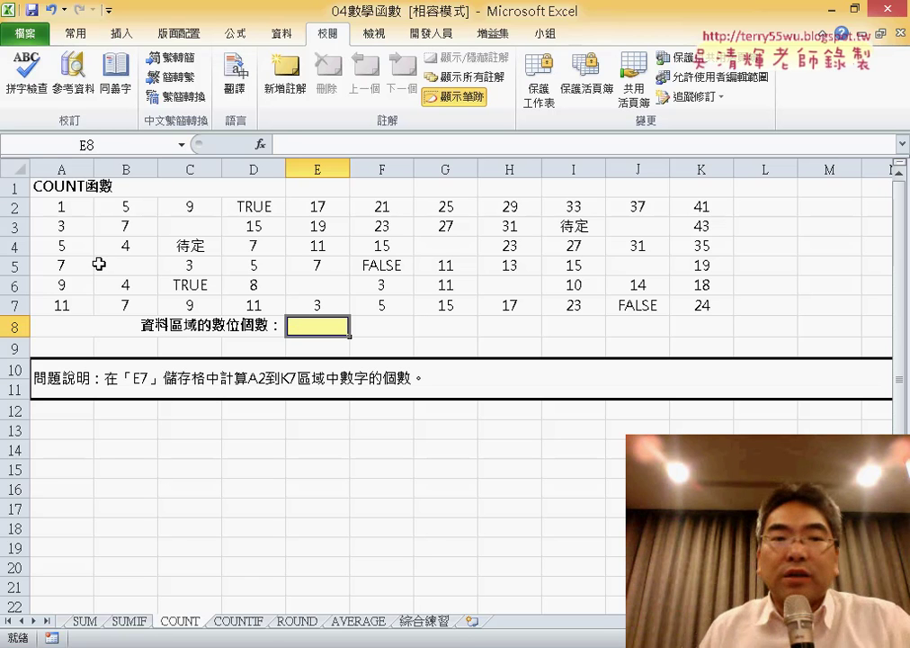
pyautogui.moveTo(63, 206); pyautogui.dragTo(672, 305)
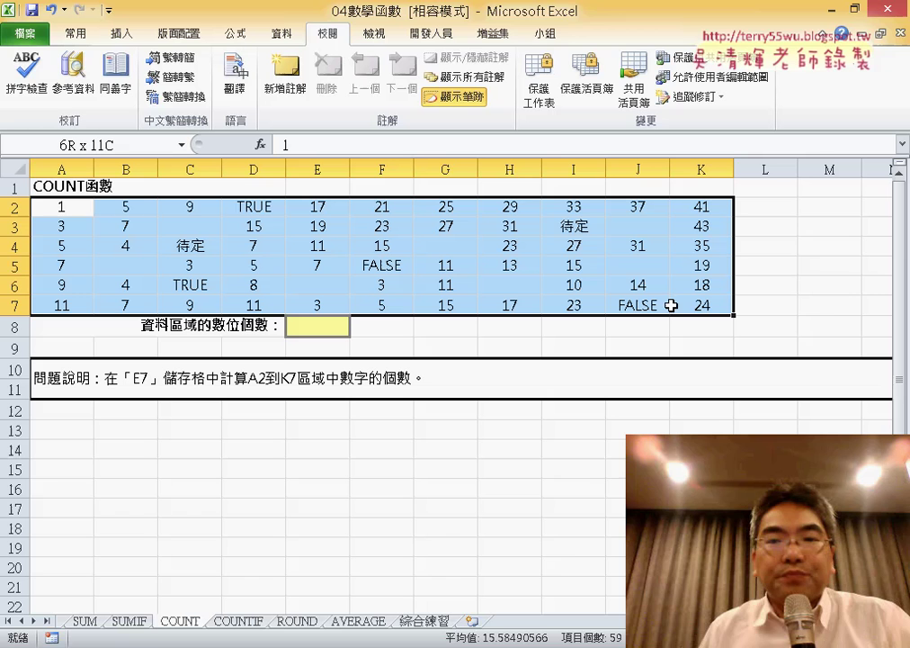
pyautogui.moveTo(703, 306); pyautogui.dragTo(703, 306)
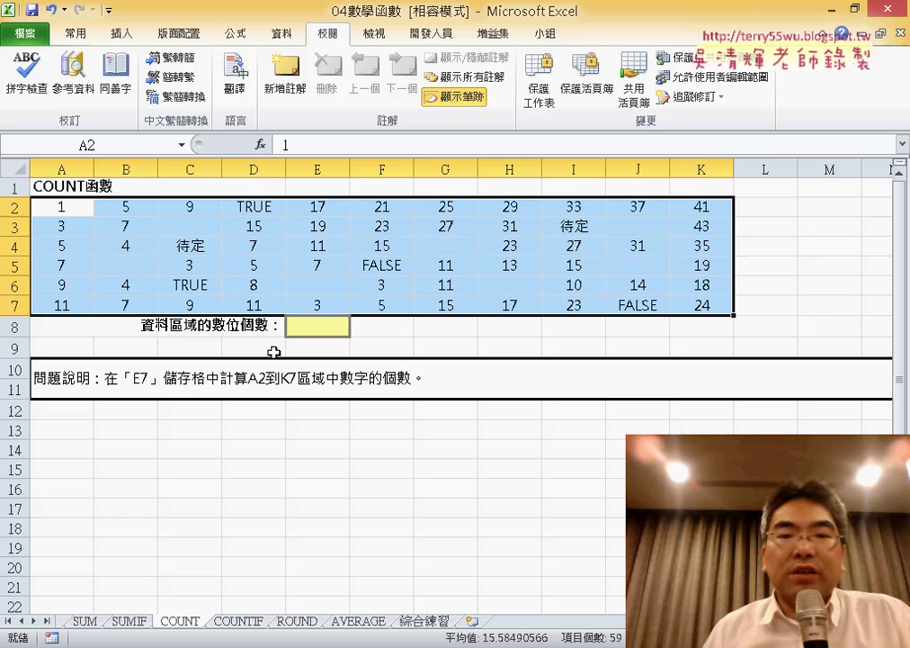
pyautogui.click(322, 329)
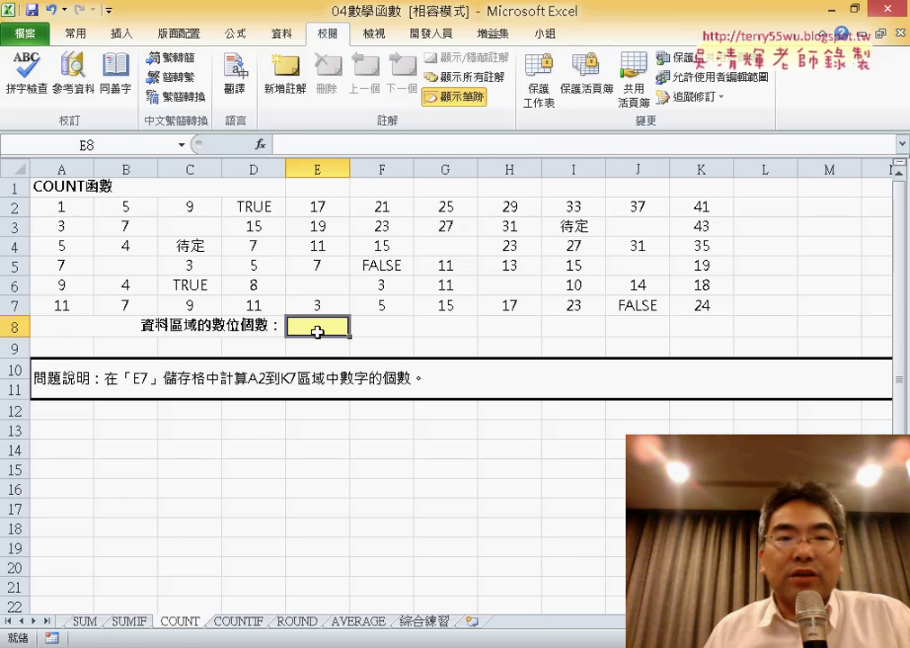
# Insert a function in E8, choosing COUNT from the 統計 (Statistical) category.
pyautogui.click(260, 144)
pyautogui.click(498, 200)
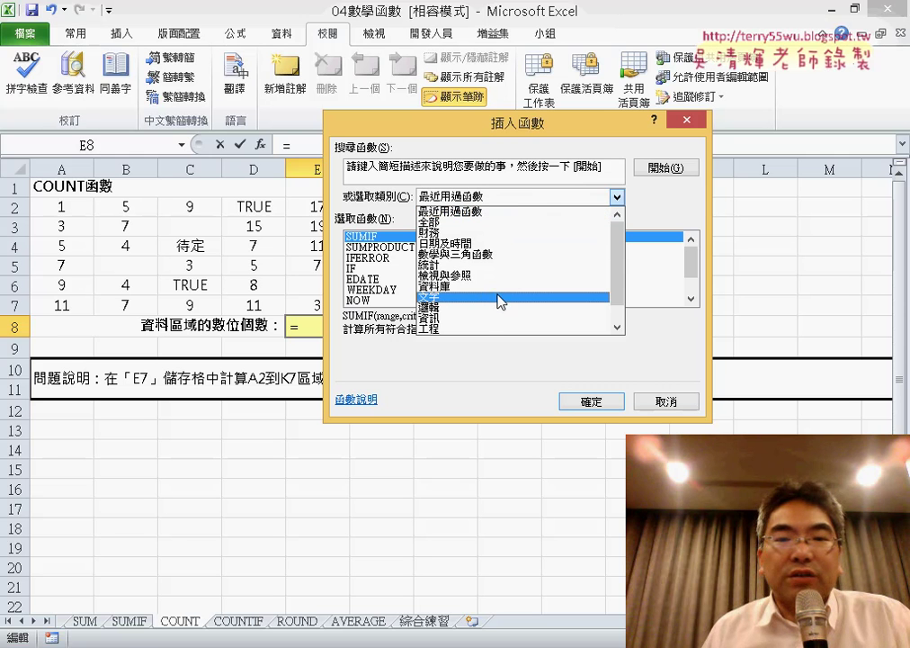
pyautogui.click(504, 267)
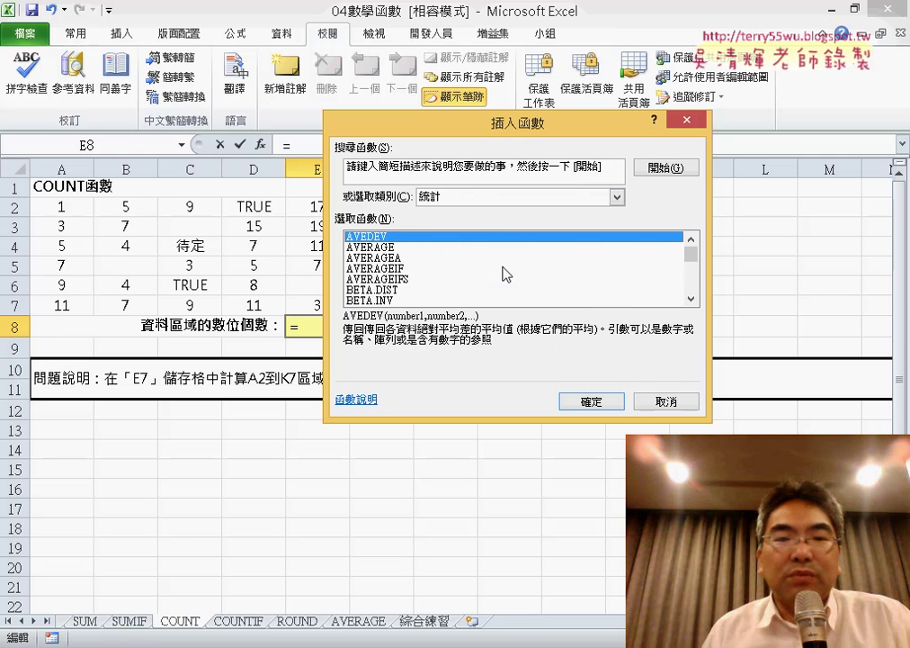
pyautogui.click(691, 299)
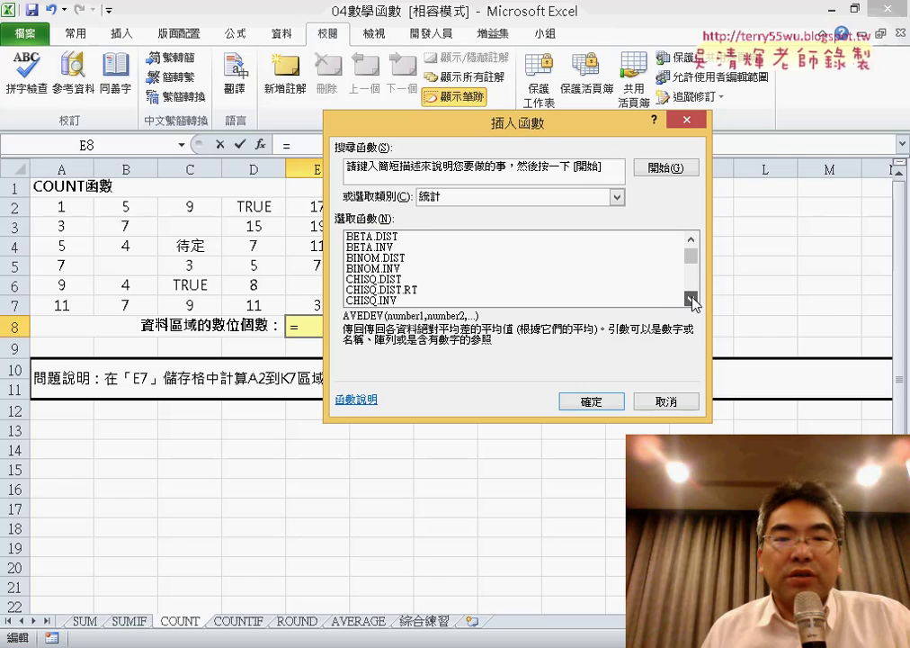
pyautogui.click(691, 299)
pyautogui.click(691, 299)
pyautogui.click(691, 300)
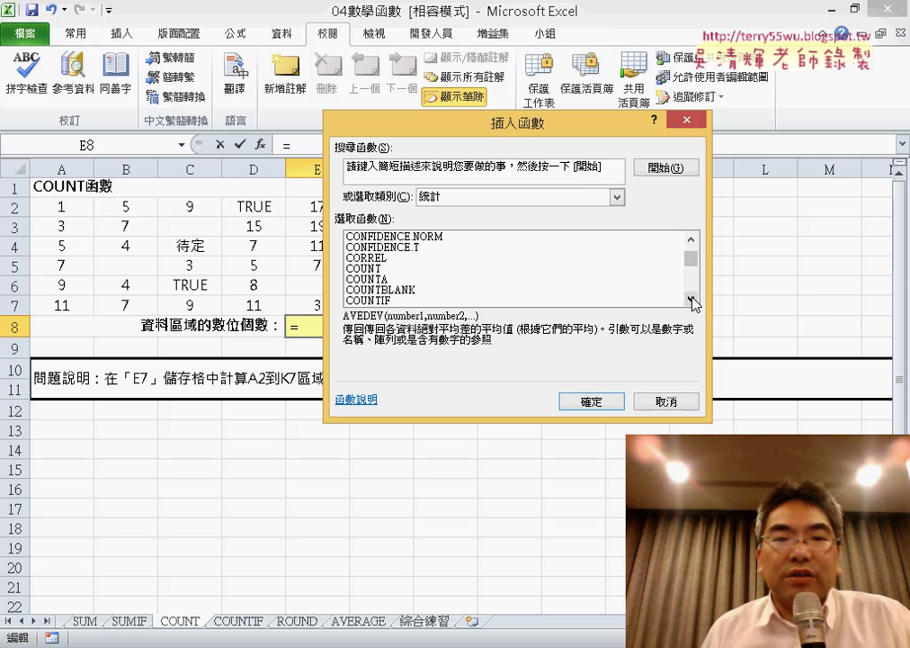
pyautogui.click(361, 269)
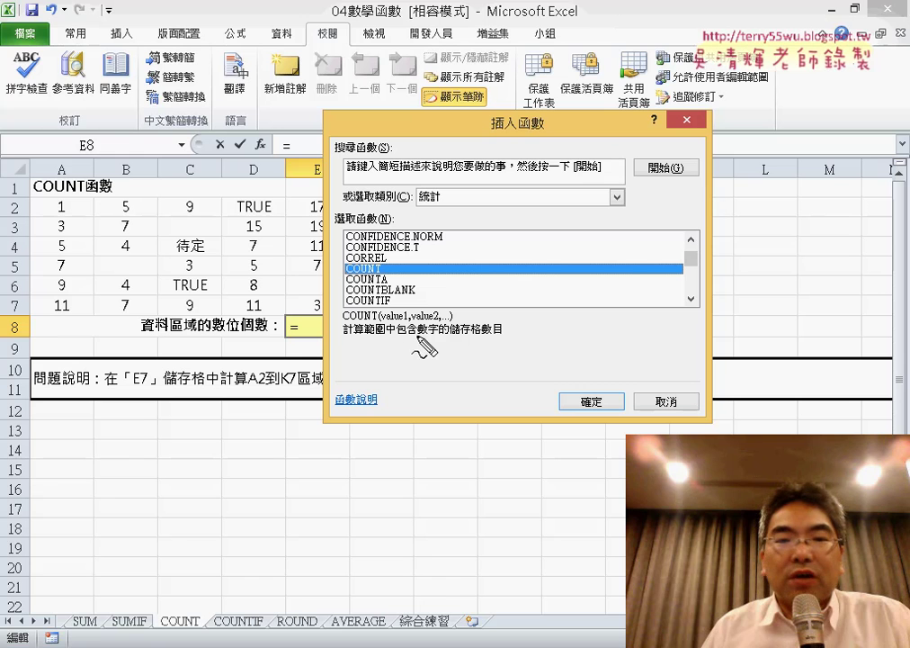
pyautogui.moveTo(421, 336)
pyautogui.mouseDown()
pyautogui.moveTo(491, 334)
pyautogui.moveTo(435, 343)
pyautogui.mouseUp()
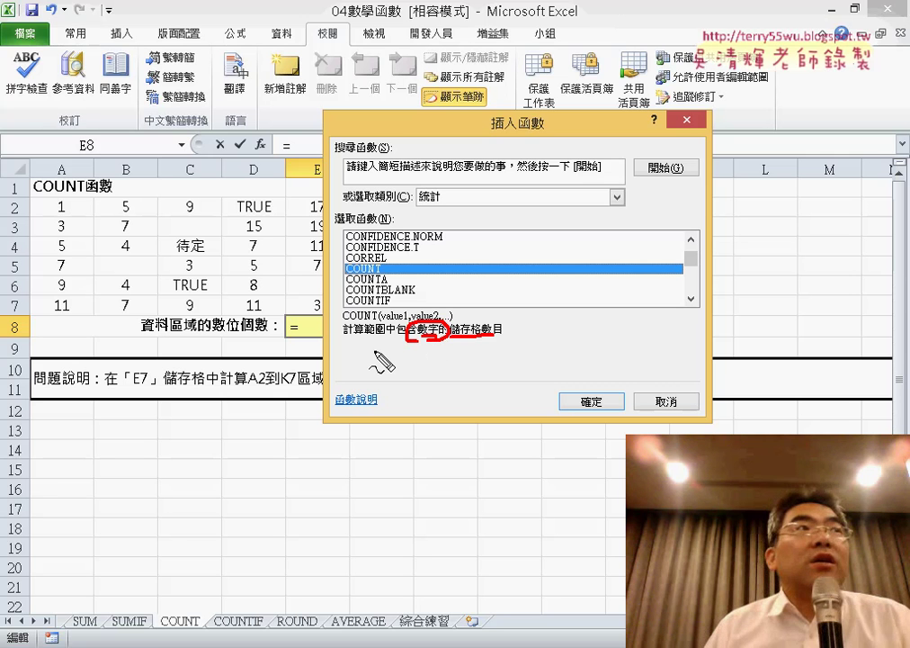
pyautogui.press('Escape')
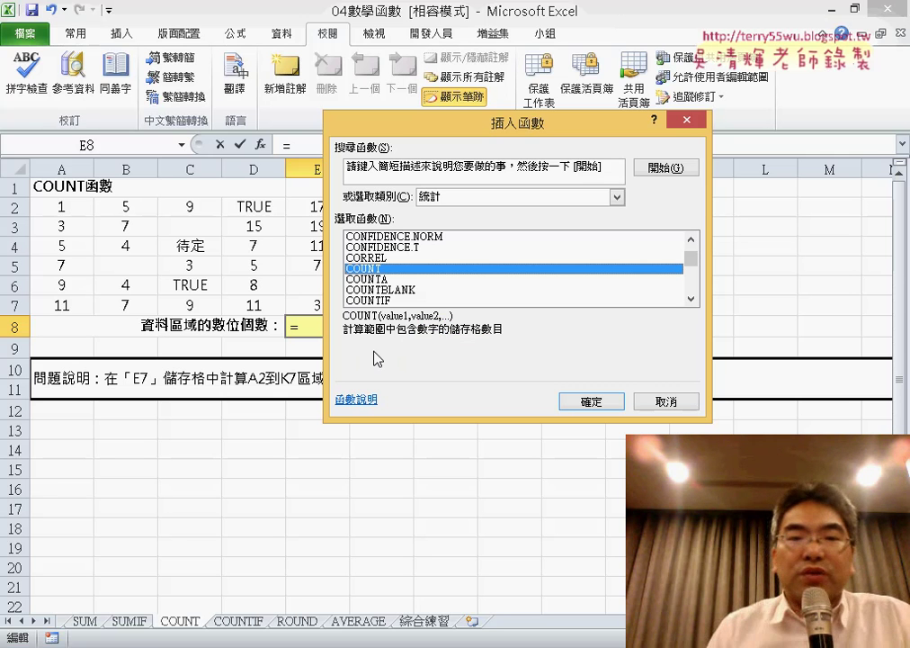
# Give COUNT the range A2:K7 as Value1 so E8 returns 53.
pyautogui.click(592, 402)
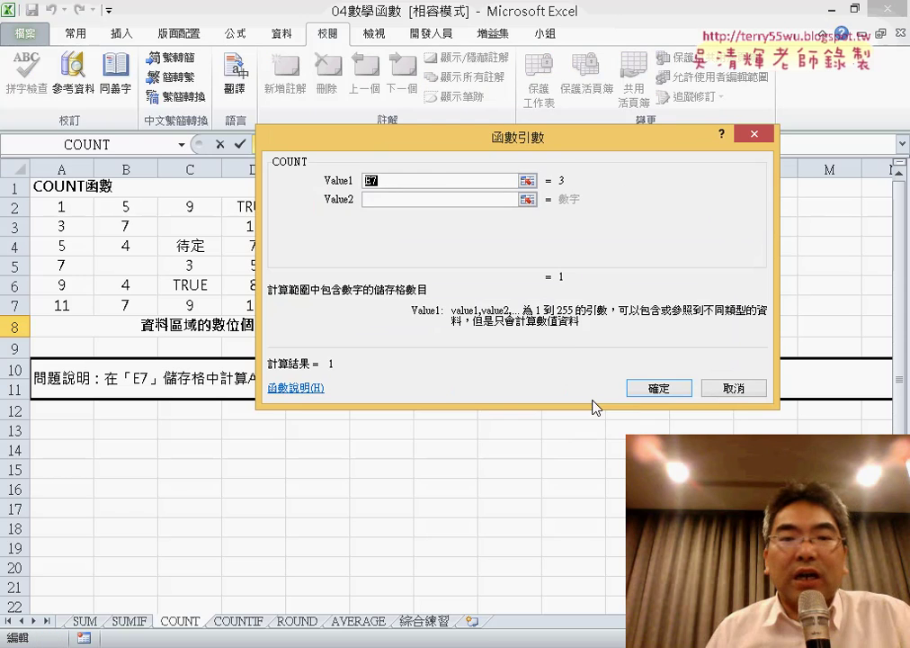
pyautogui.moveTo(493, 159); pyautogui.dragTo(342, 412)
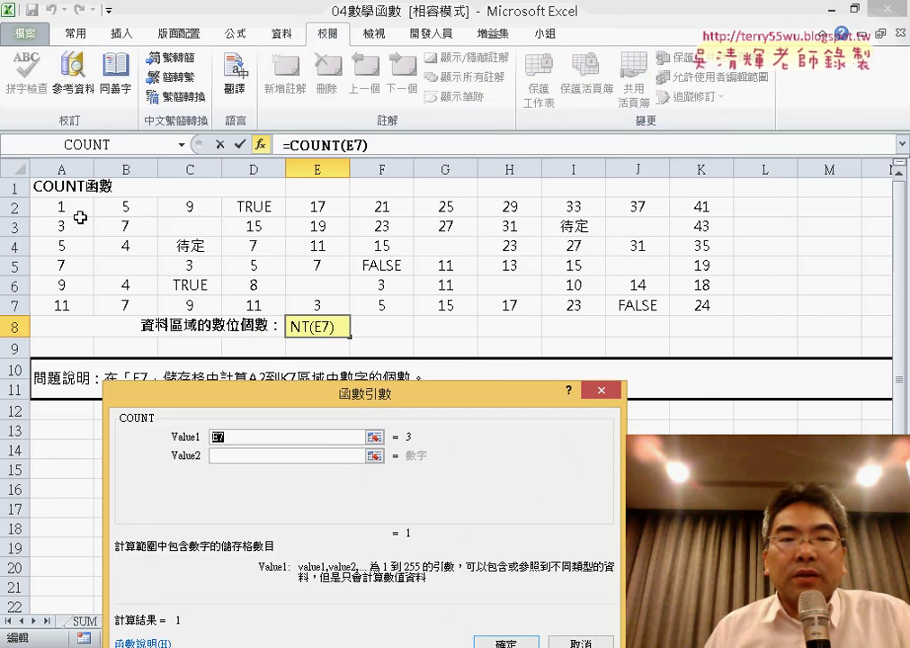
pyautogui.moveTo(76, 214)
pyautogui.mouseDown()
pyautogui.moveTo(158, 269)
pyautogui.moveTo(685, 311)
pyautogui.mouseUp()
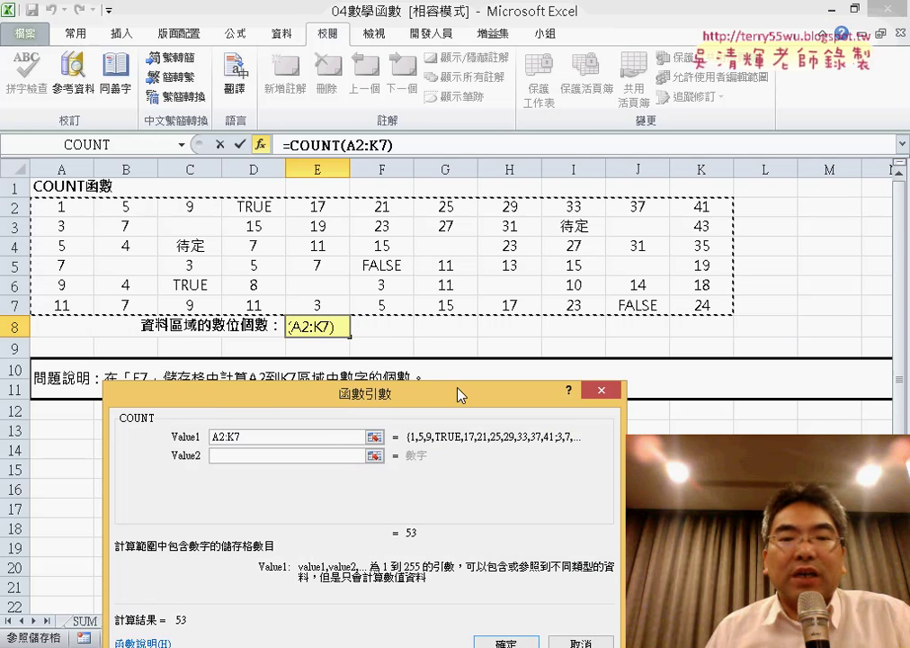
pyautogui.moveTo(463, 388); pyautogui.dragTo(486, 373)
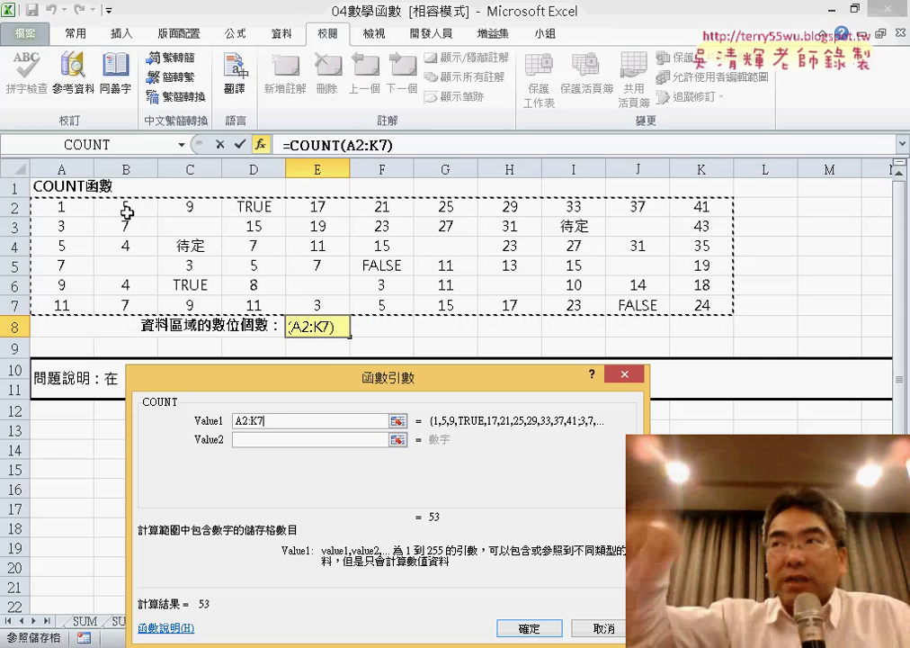
pyautogui.moveTo(302, 380); pyautogui.dragTo(405, 98)
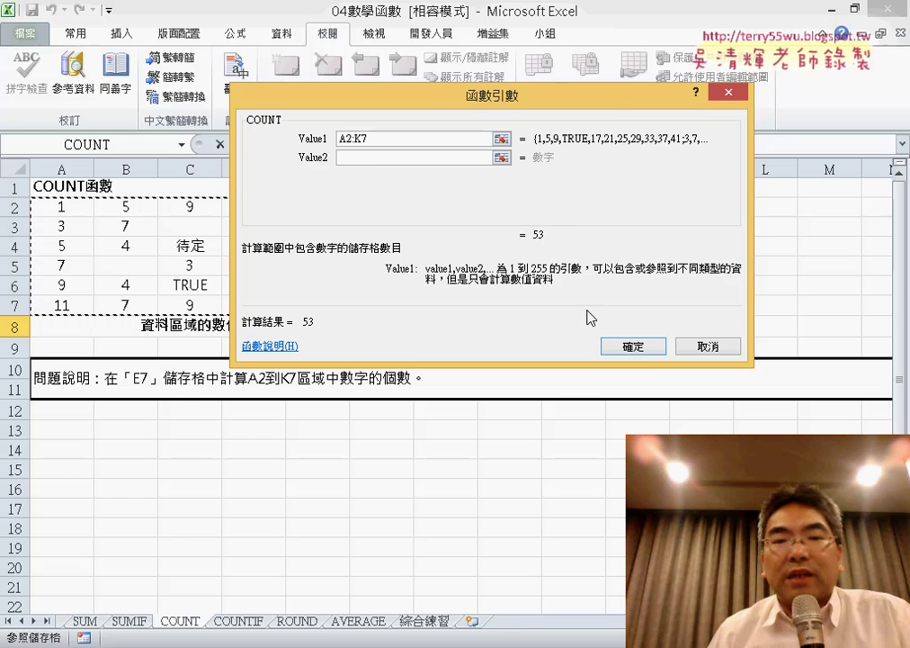
pyautogui.click(635, 346)
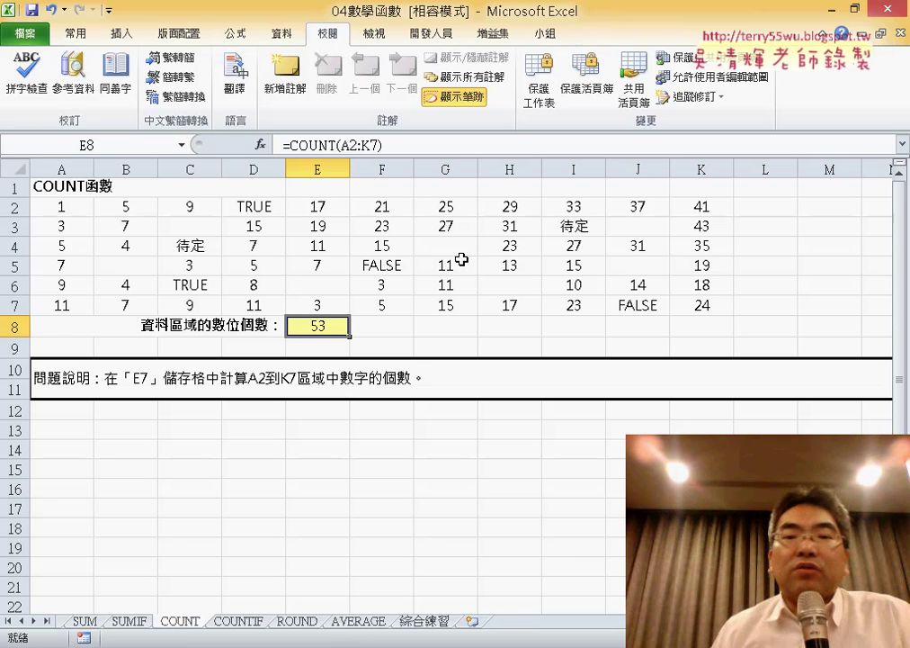
pyautogui.click(453, 332)
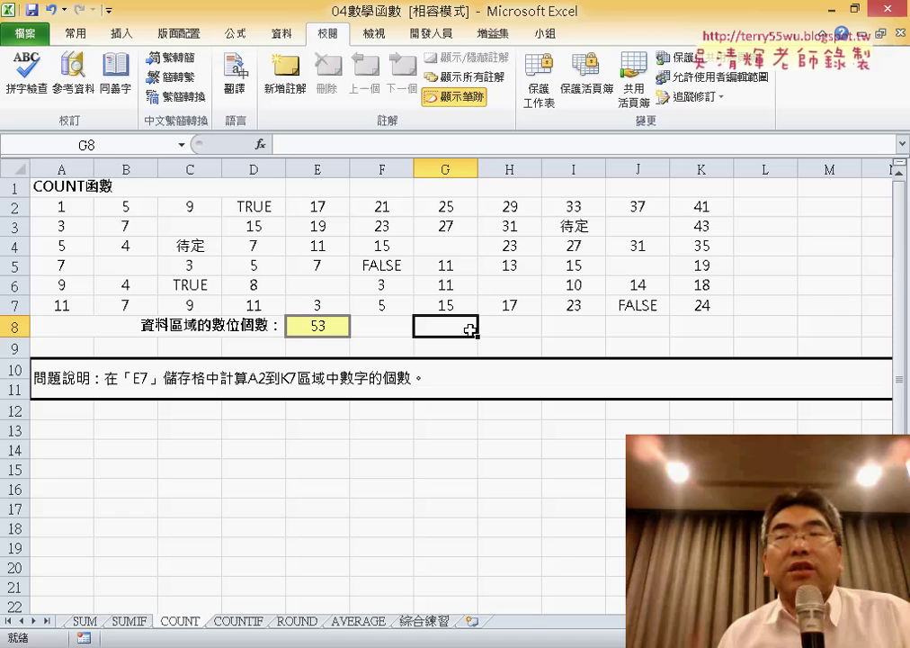
pyautogui.click(567, 331)
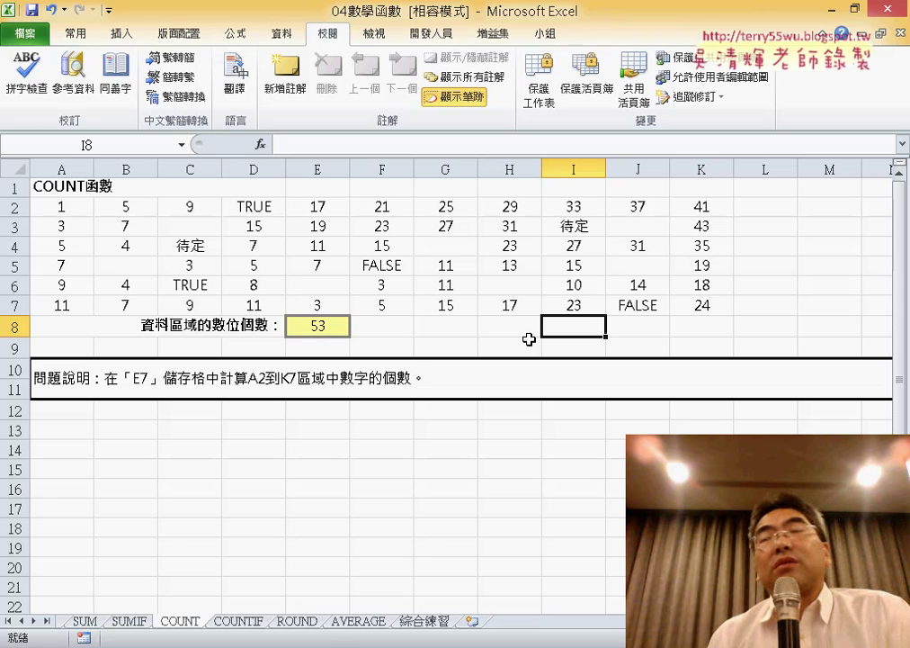
pyautogui.click(720, 328)
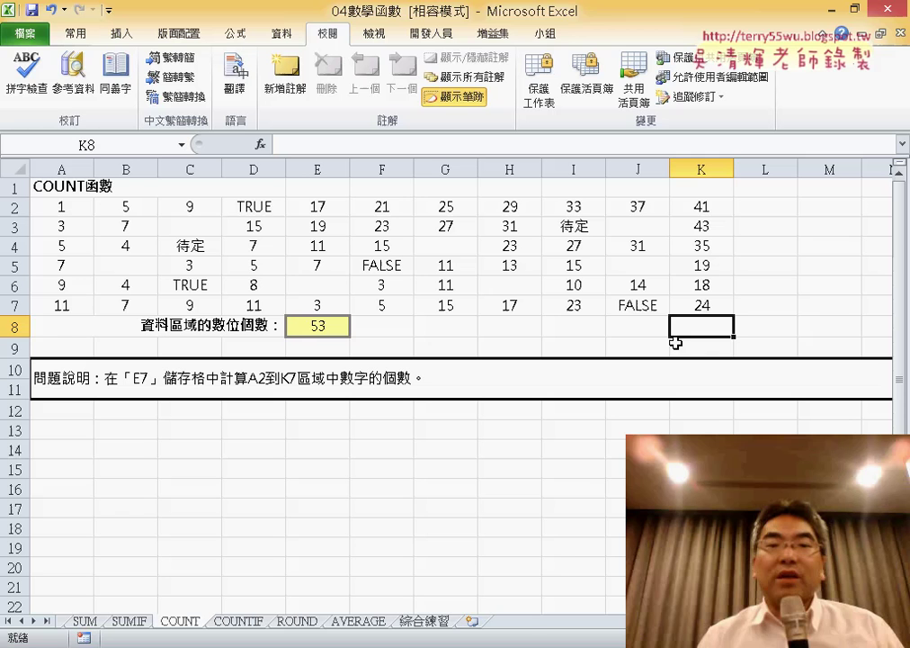
pyautogui.click(468, 331)
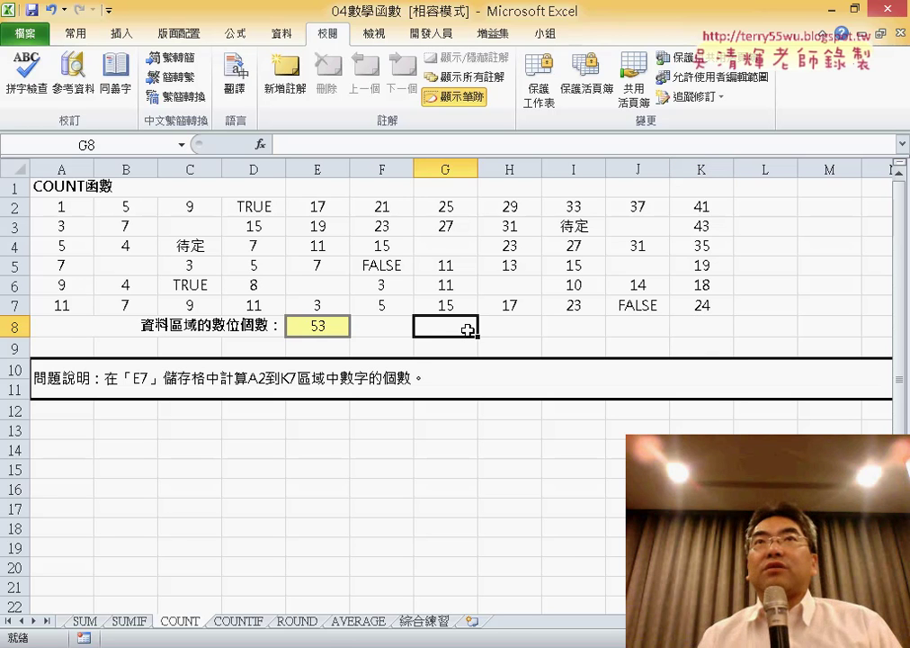
# Start a function in G8 and scroll the 統計 list to the counting functions.
pyautogui.click(260, 144)
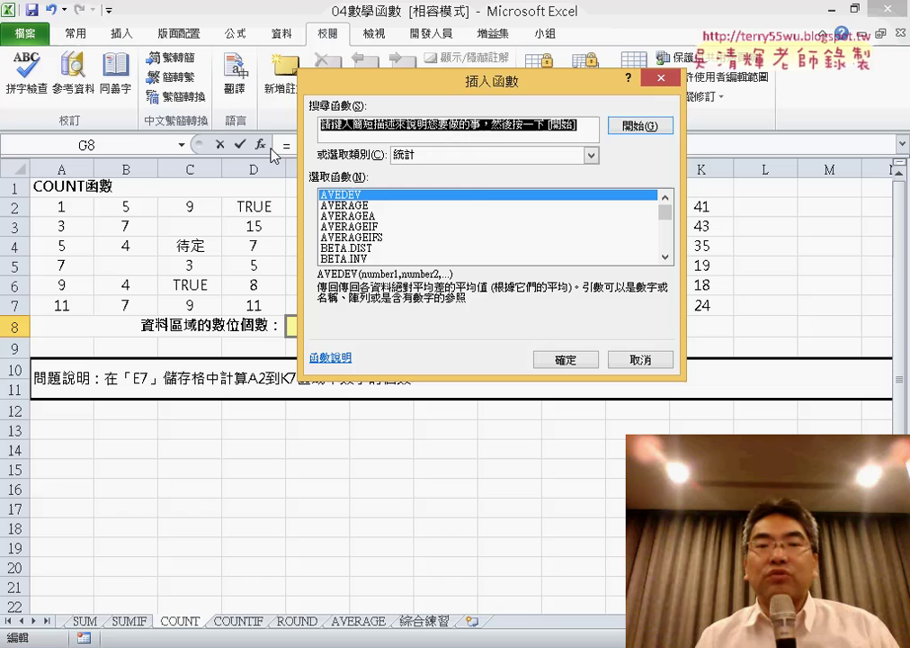
pyautogui.click(477, 158)
pyautogui.click(464, 160)
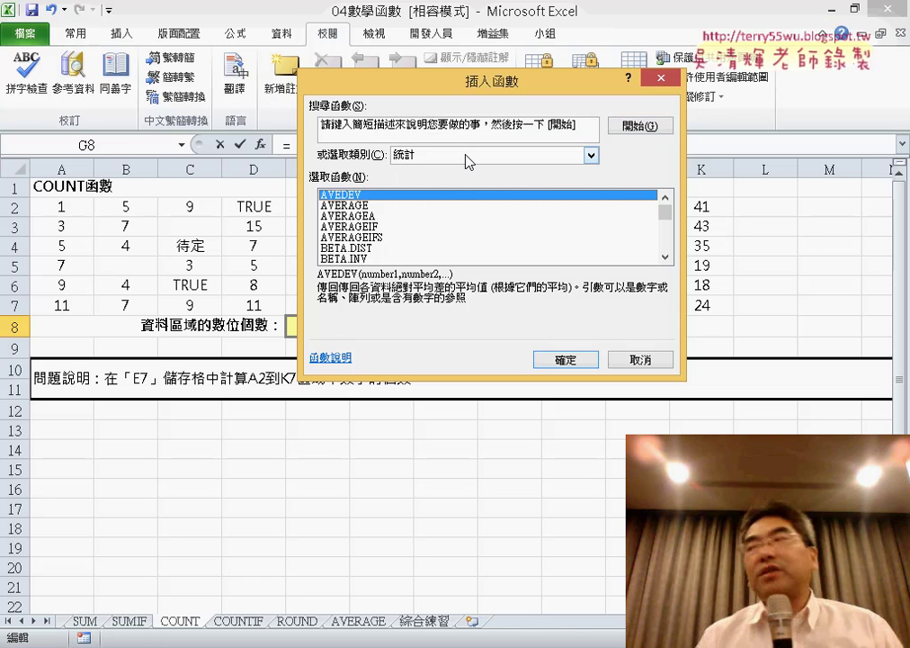
pyautogui.click(666, 257)
pyautogui.click(666, 256)
pyautogui.click(666, 257)
pyautogui.click(666, 257)
pyautogui.click(665, 257)
pyautogui.click(666, 257)
pyautogui.click(665, 256)
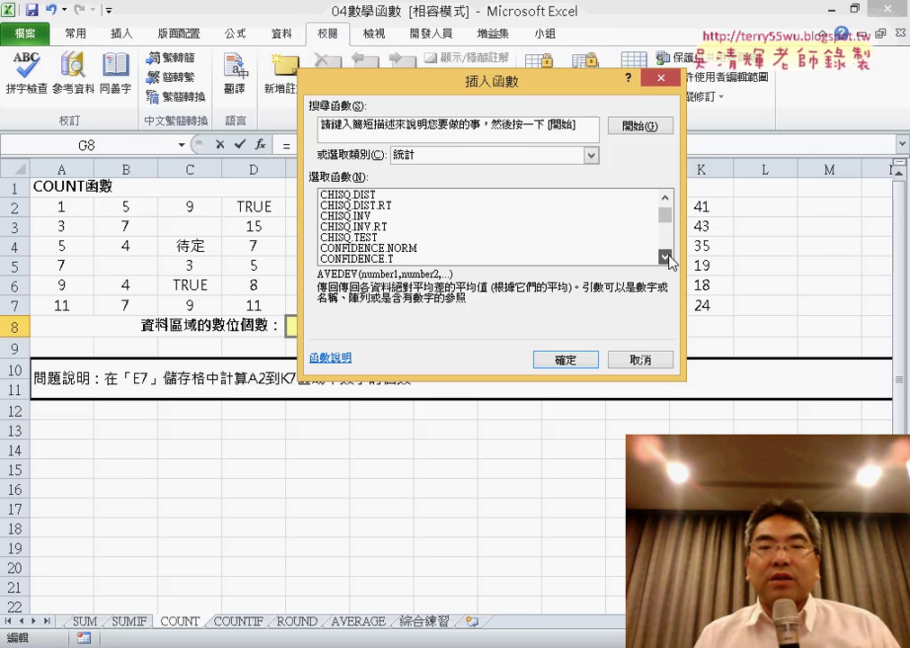
pyautogui.click(665, 256)
pyautogui.click(666, 257)
pyautogui.click(666, 256)
pyautogui.click(666, 256)
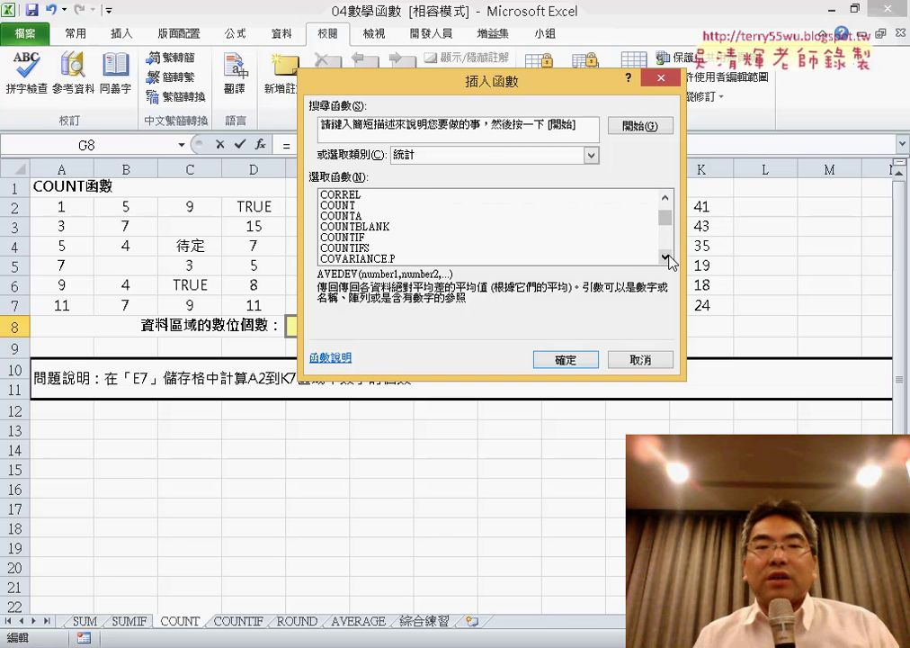
# Compare the COUNT, COUNTA, COUNTBLANK and COUNTIF descriptions, then choose COUNTA.
pyautogui.click(367, 207)
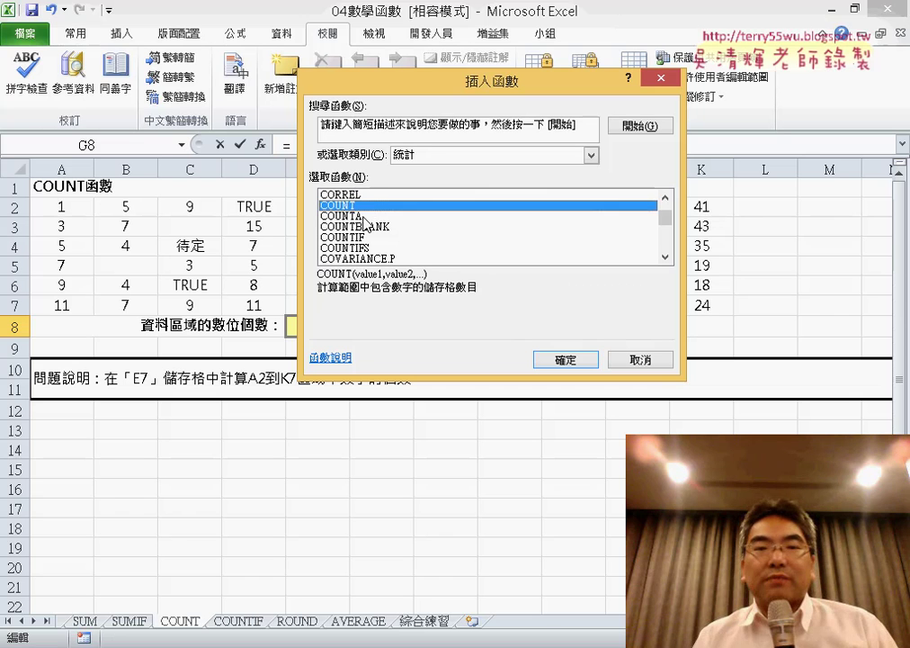
pyautogui.click(365, 217)
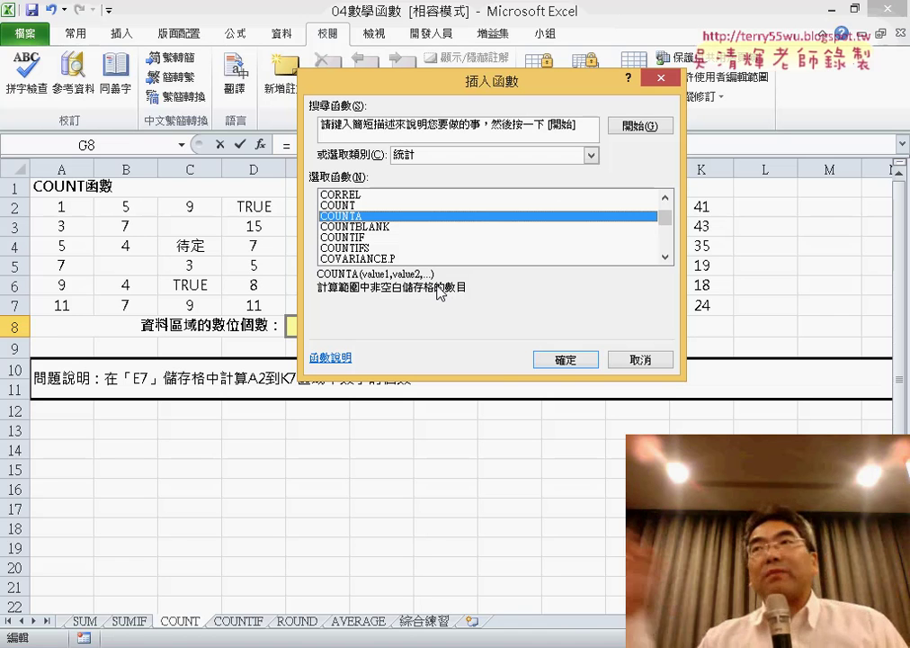
pyautogui.click(400, 229)
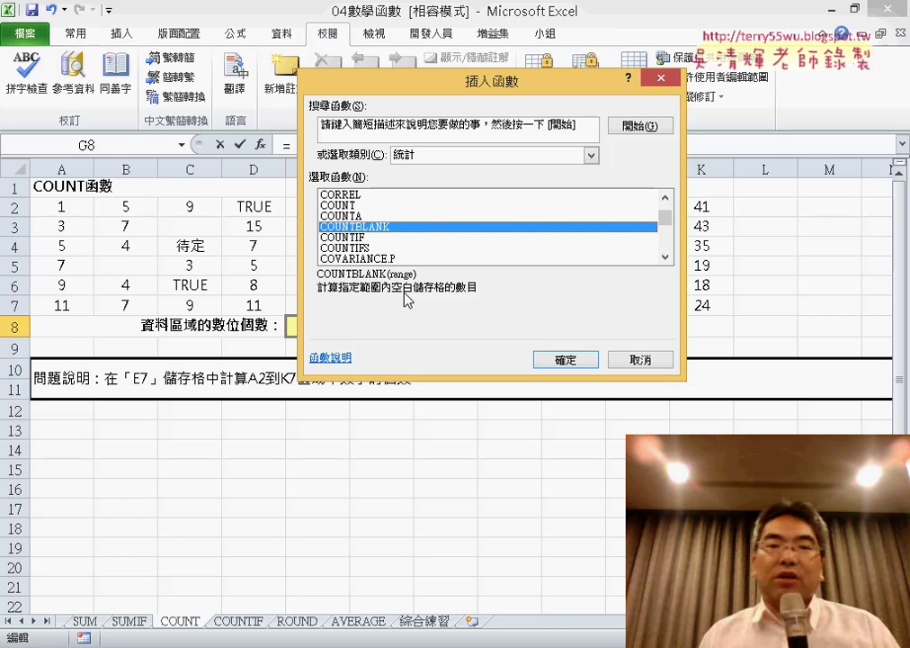
pyautogui.click(369, 237)
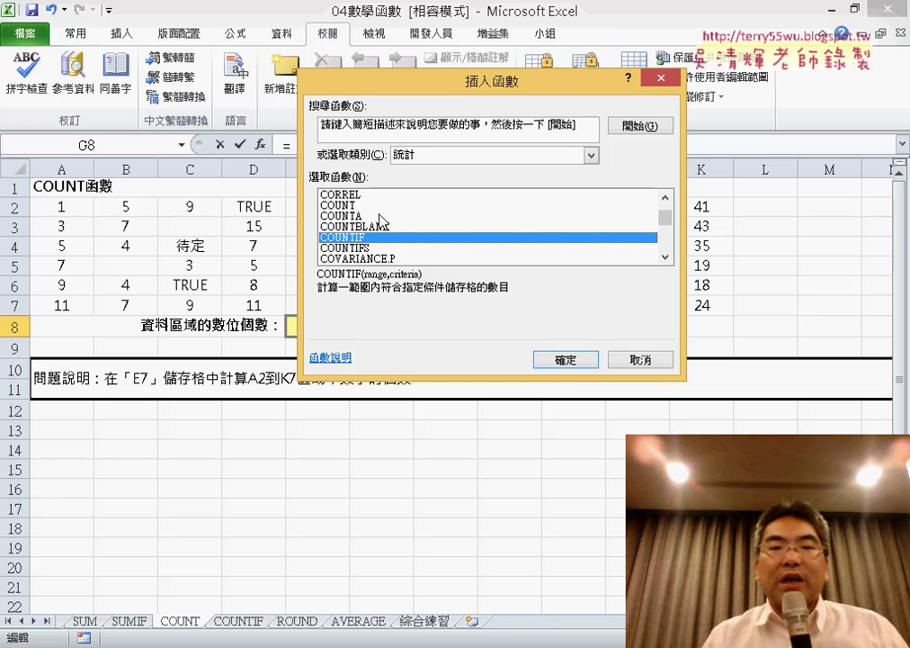
pyautogui.click(380, 218)
# Set COUNTA's Value1 to A2:K7 instead of G5:G7, so G8 returns 59.
pyautogui.click(575, 359)
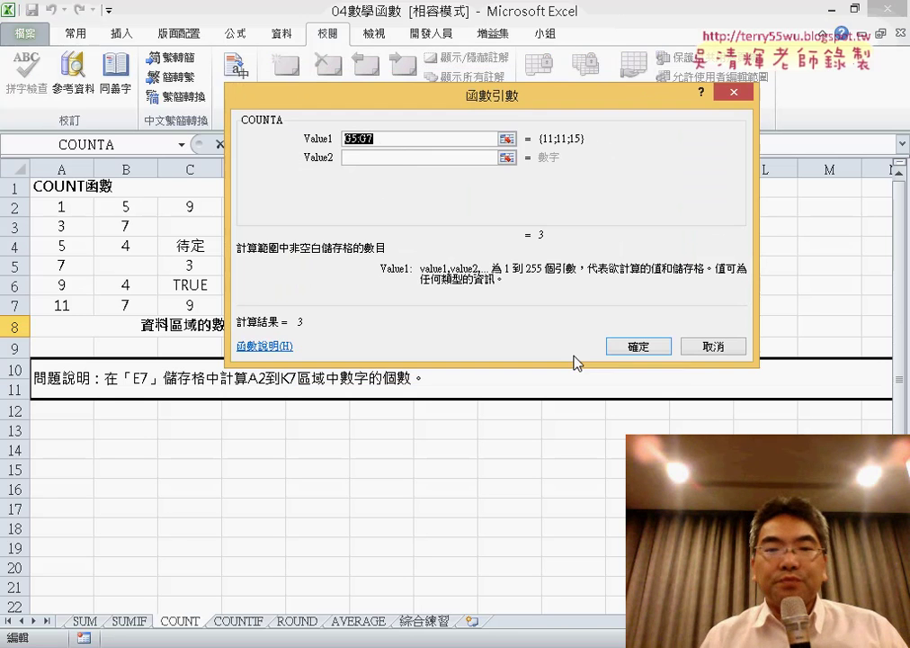
pyautogui.moveTo(508, 118); pyautogui.dragTo(405, 366)
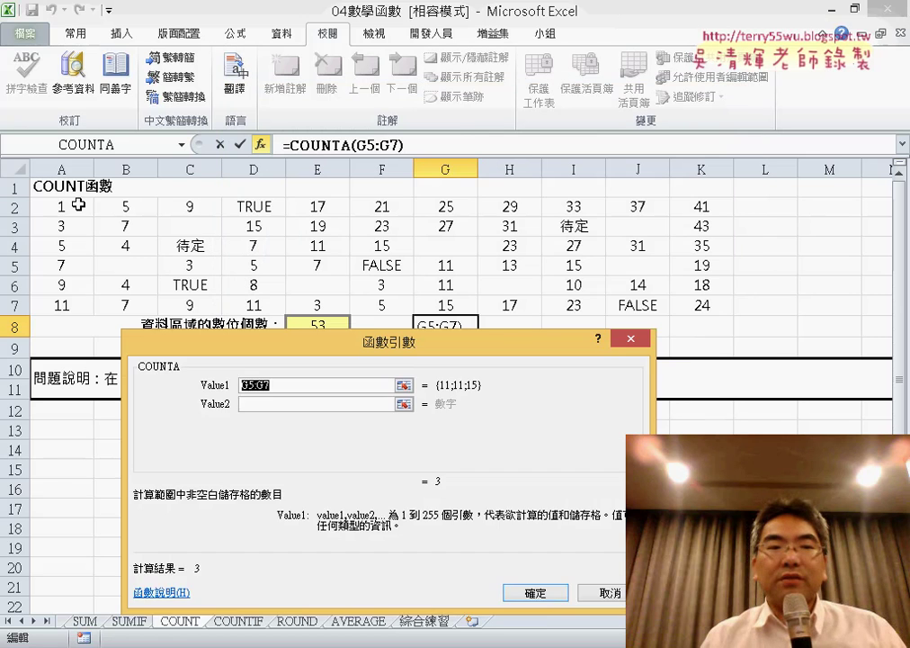
pyautogui.moveTo(79, 205)
pyautogui.mouseDown()
pyautogui.moveTo(487, 299)
pyautogui.moveTo(681, 306)
pyautogui.mouseUp()
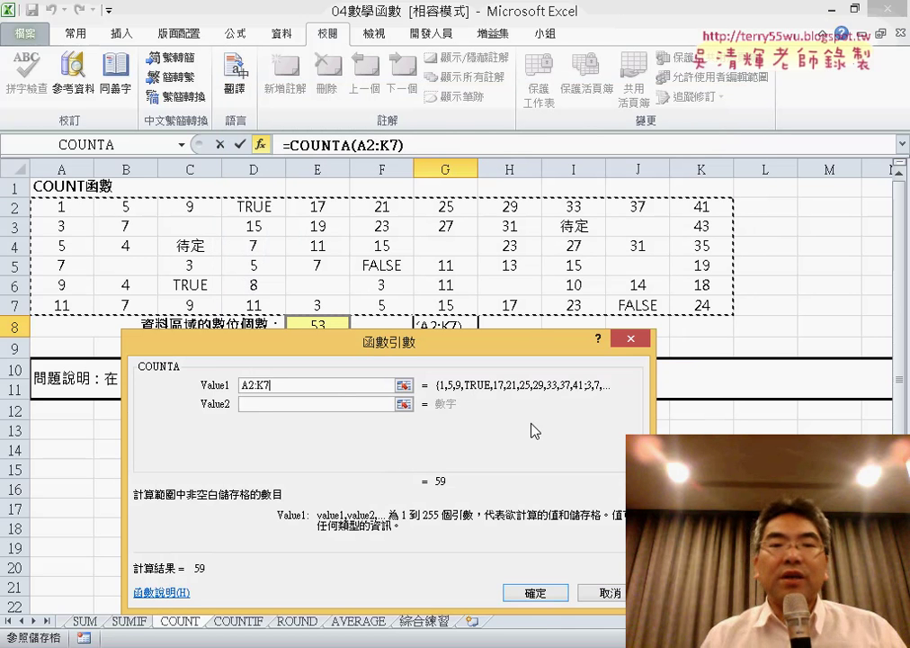
pyautogui.click(533, 593)
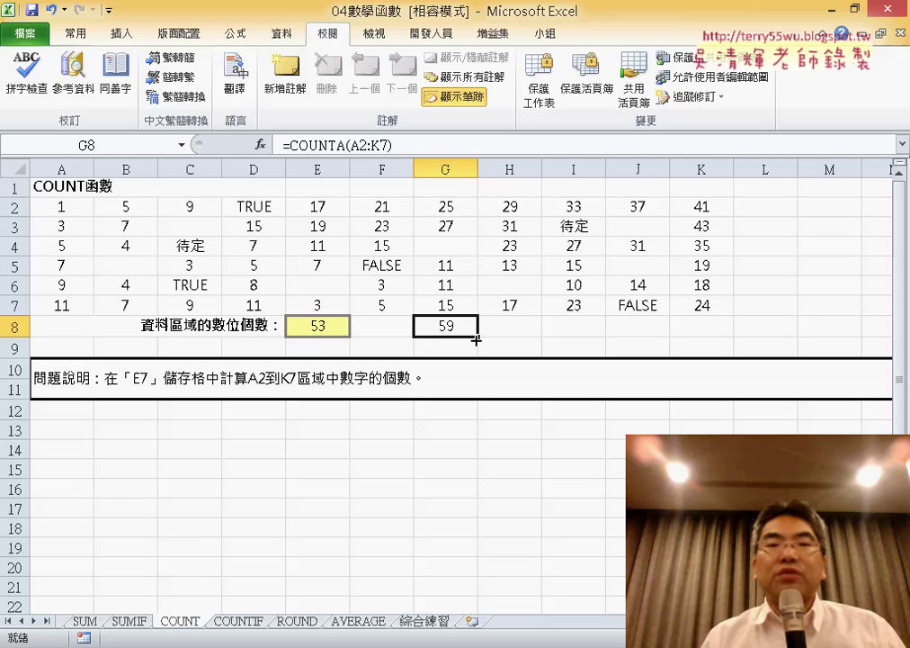
# Select I8 and choose COUNTBLANK from the statistical functions.
pyautogui.click(562, 327)
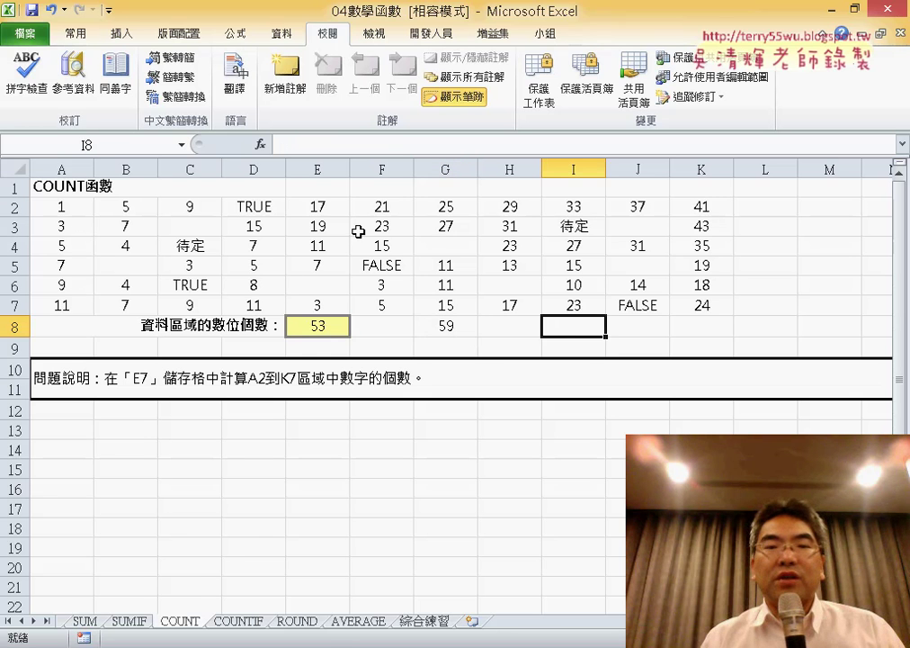
pyautogui.click(259, 144)
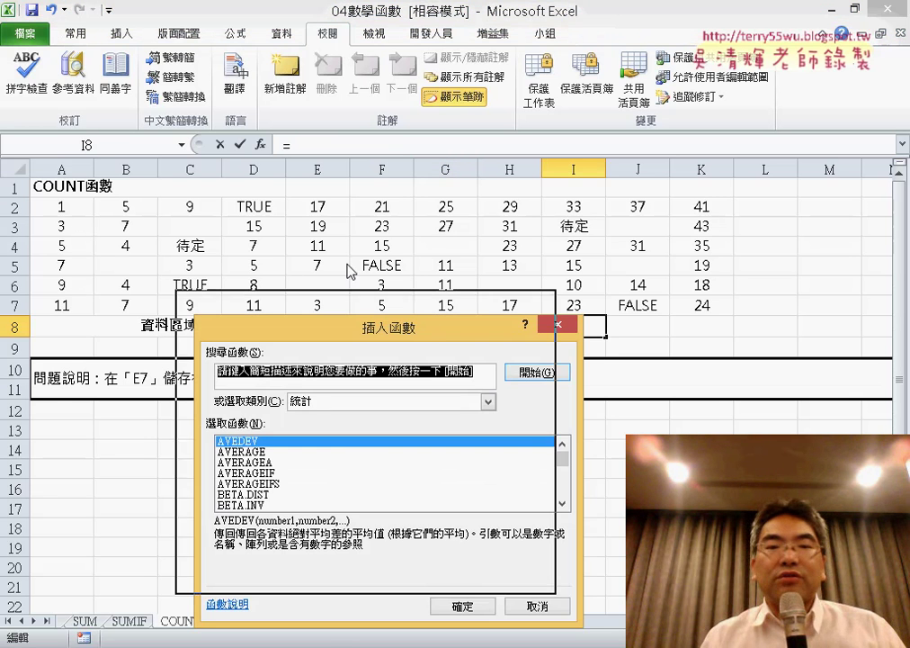
pyautogui.moveTo(407, 321); pyautogui.dragTo(259, 114)
pyautogui.click(415, 296)
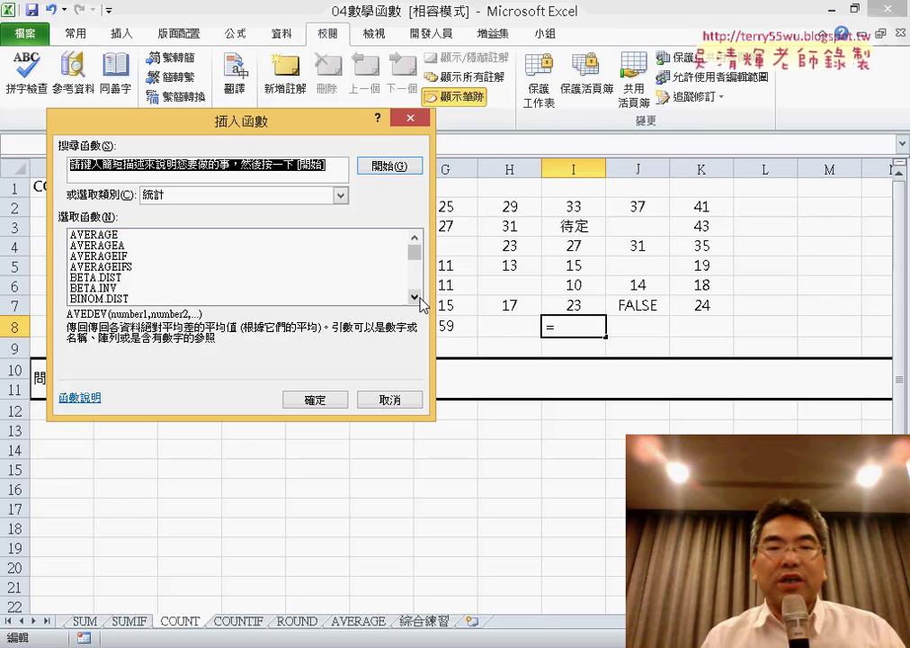
pyautogui.click(415, 296)
pyautogui.click(414, 296)
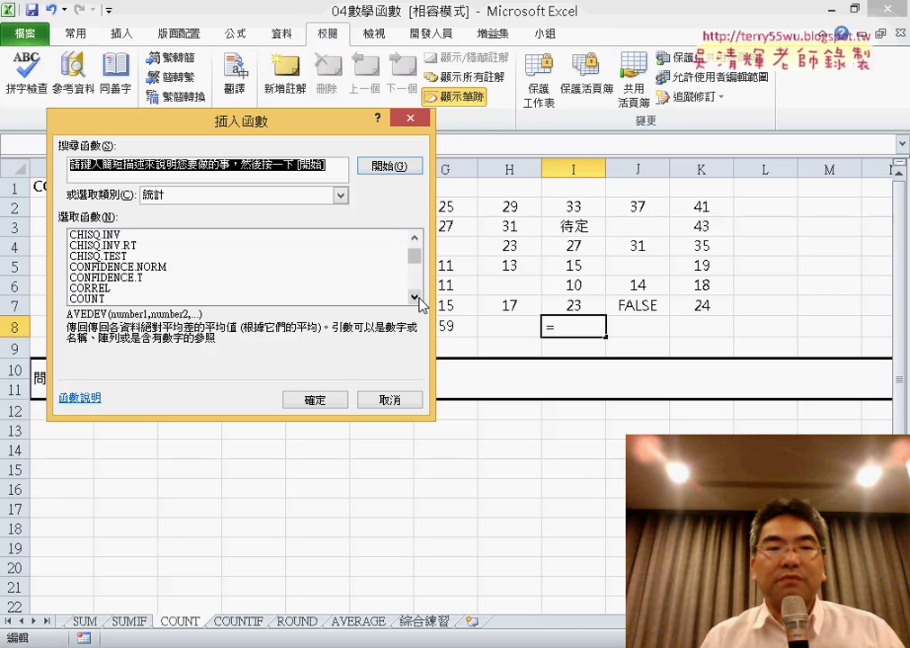
pyautogui.click(415, 296)
pyautogui.click(153, 279)
pyautogui.click(153, 288)
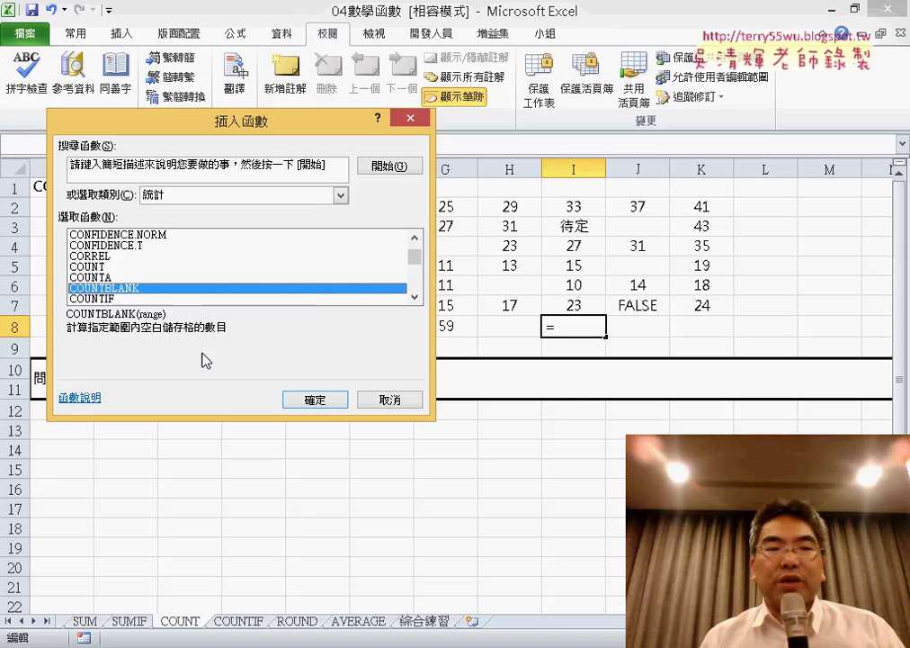
# Set COUNTBLANK's range to A2:K7, putting 7 in I8.
pyautogui.click(315, 398)
pyautogui.moveTo(233, 193); pyautogui.dragTo(242, 360)
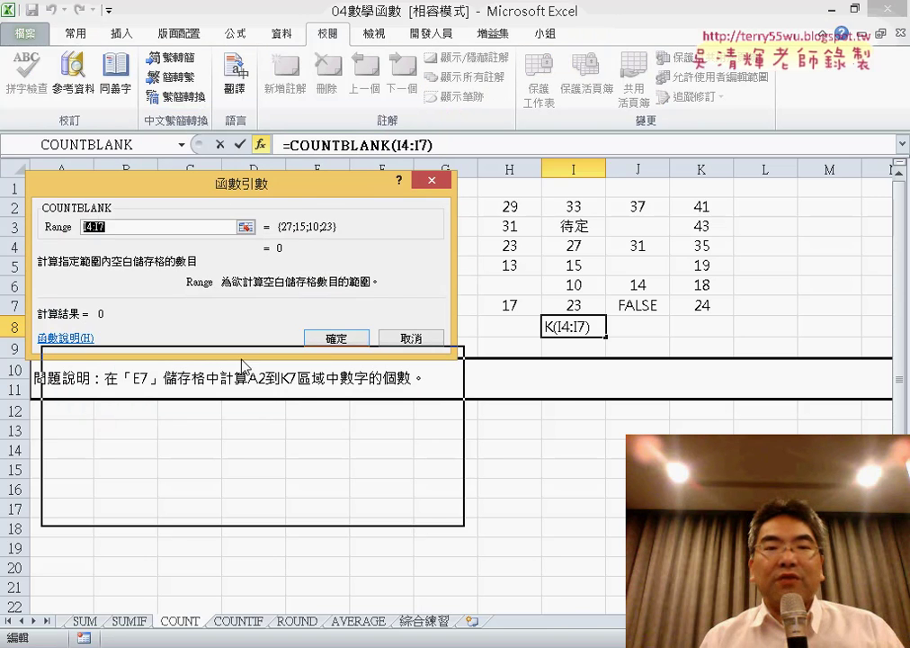
pyautogui.moveTo(61, 206)
pyautogui.mouseDown()
pyautogui.moveTo(595, 297)
pyautogui.moveTo(701, 306)
pyautogui.mouseUp()
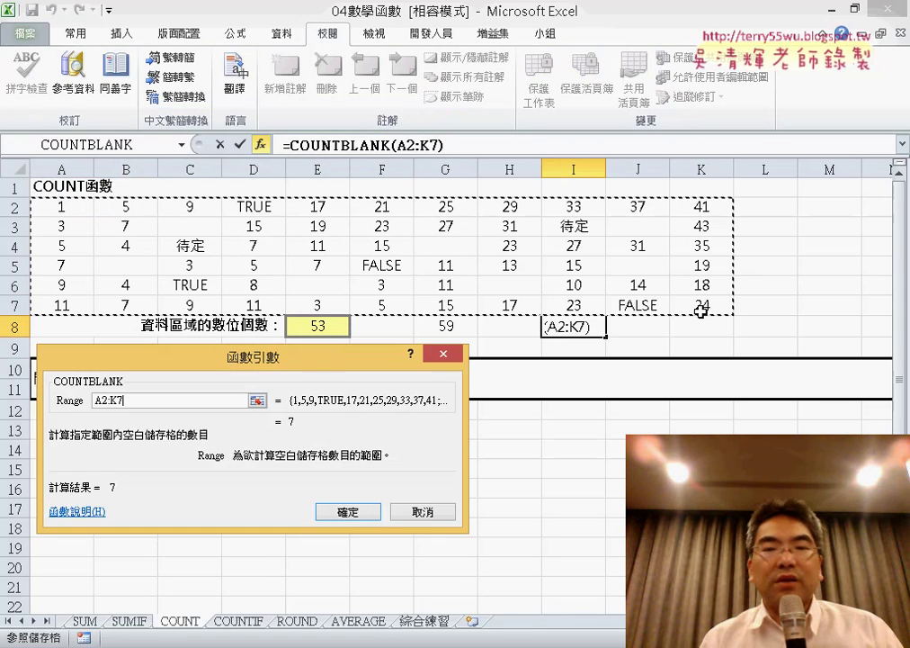
pyautogui.click(347, 510)
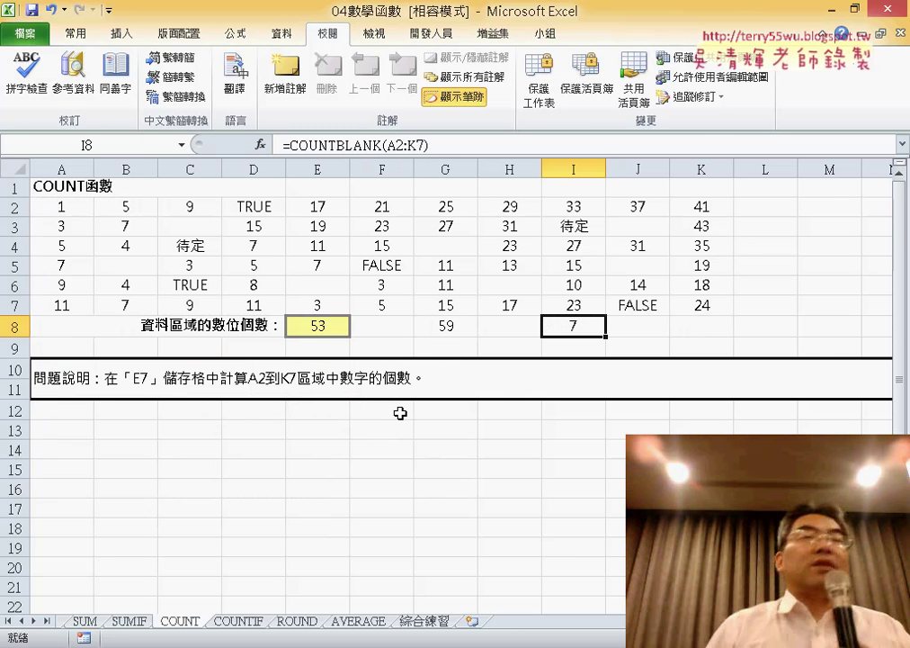
pyautogui.click(700, 326)
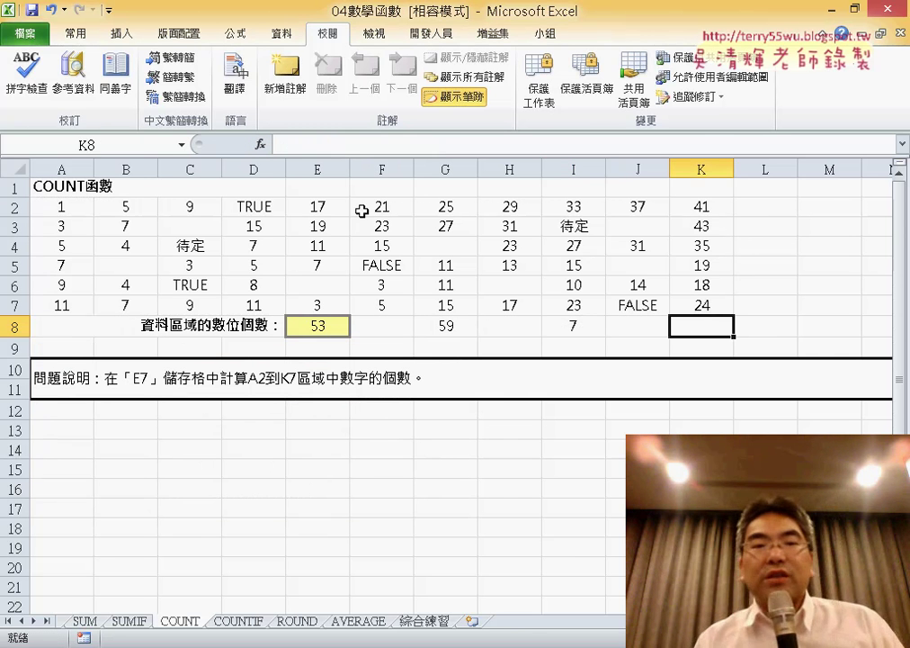
# Insert the COUNTIF function into K8 from the function list.
pyautogui.click(260, 144)
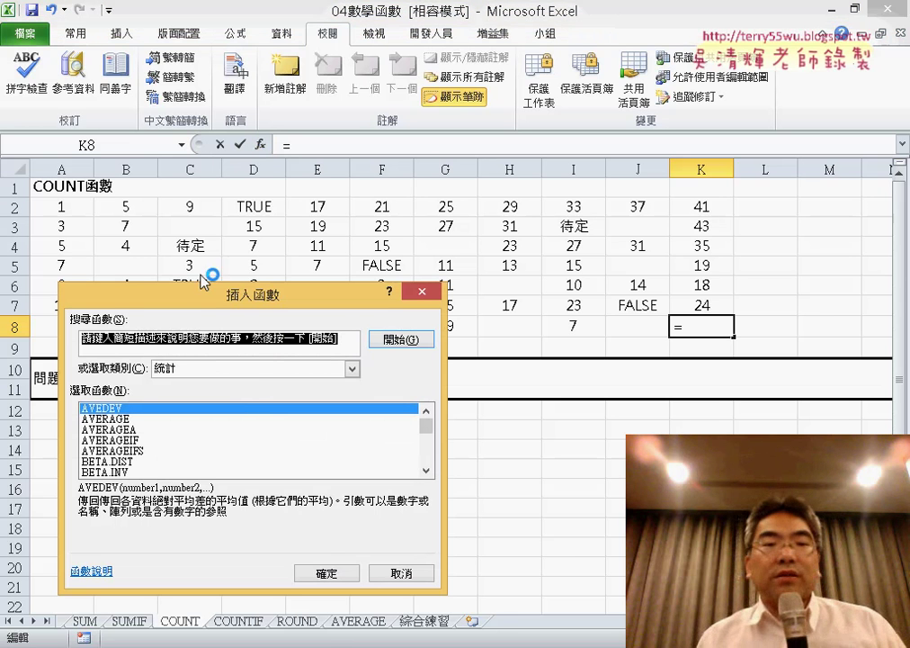
pyautogui.moveTo(205, 289); pyautogui.dragTo(192, 173)
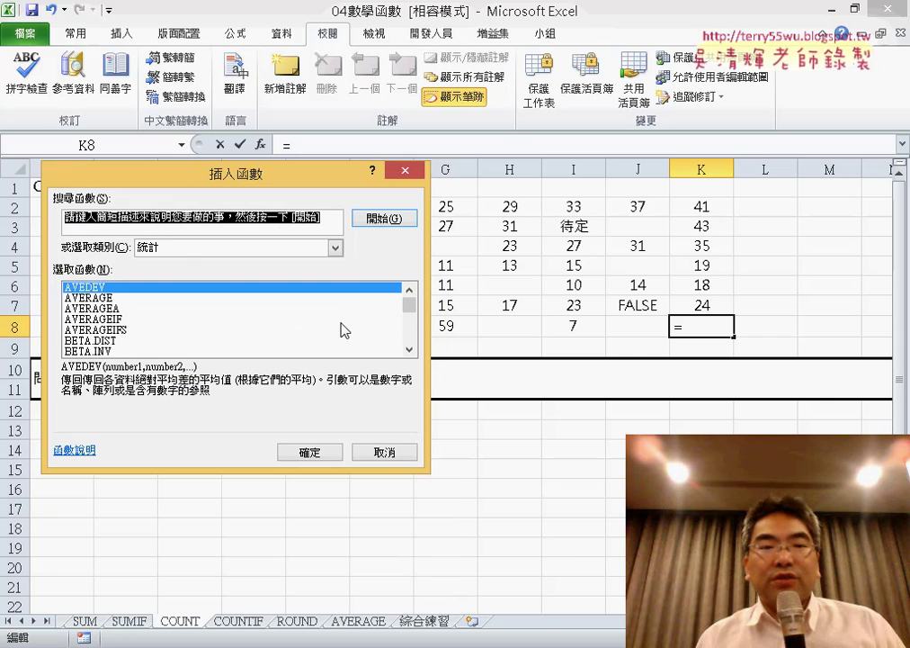
pyautogui.click(409, 350)
pyautogui.click(409, 350)
pyautogui.click(409, 350)
pyautogui.click(409, 350)
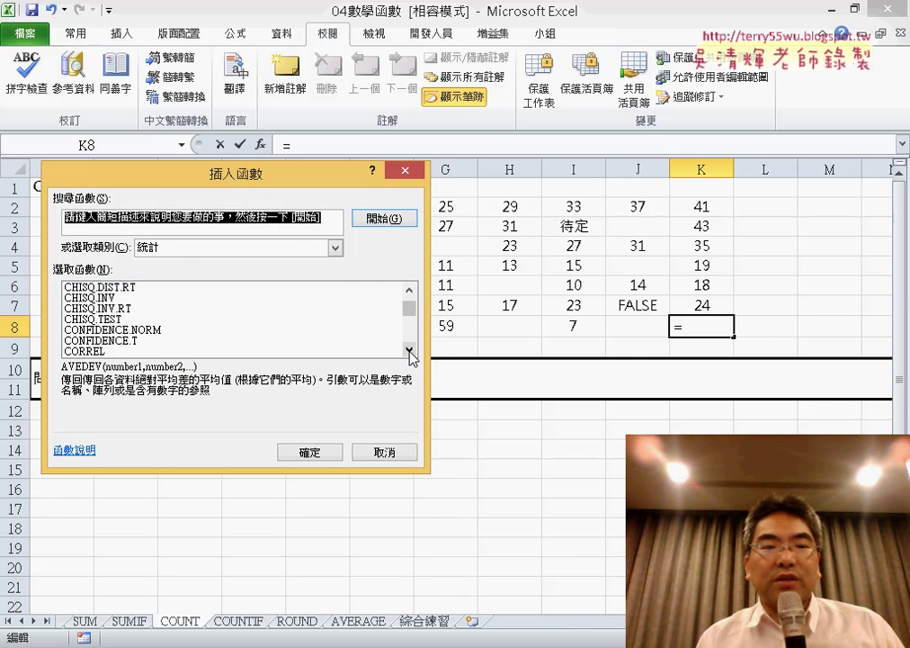
pyautogui.click(409, 352)
pyautogui.doubleClick(90, 341)
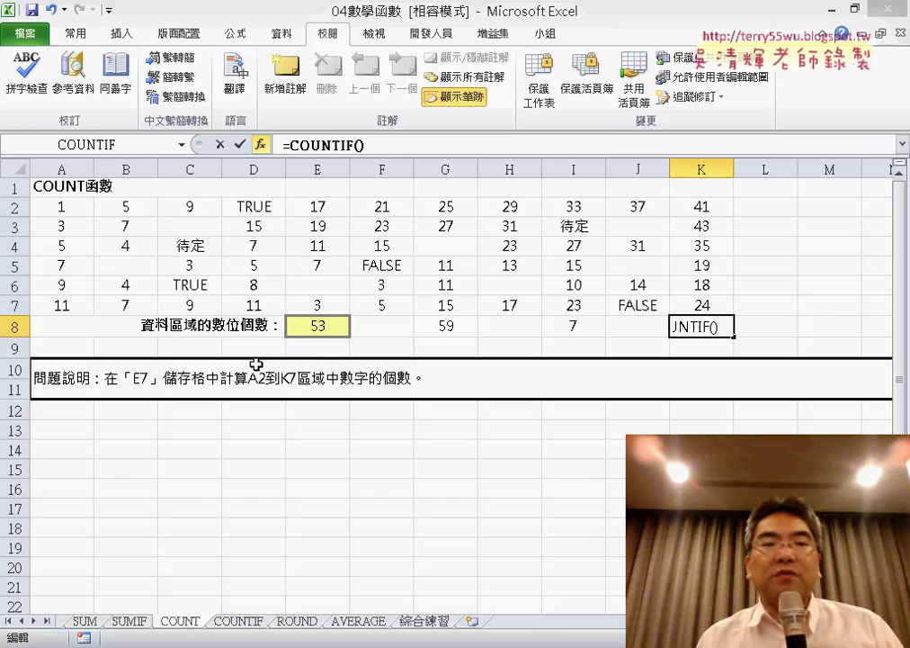
# Give COUNTIF range A2:K7 and criterion >30, returning 7 in K8.
pyautogui.moveTo(393, 223); pyautogui.dragTo(440, 386)
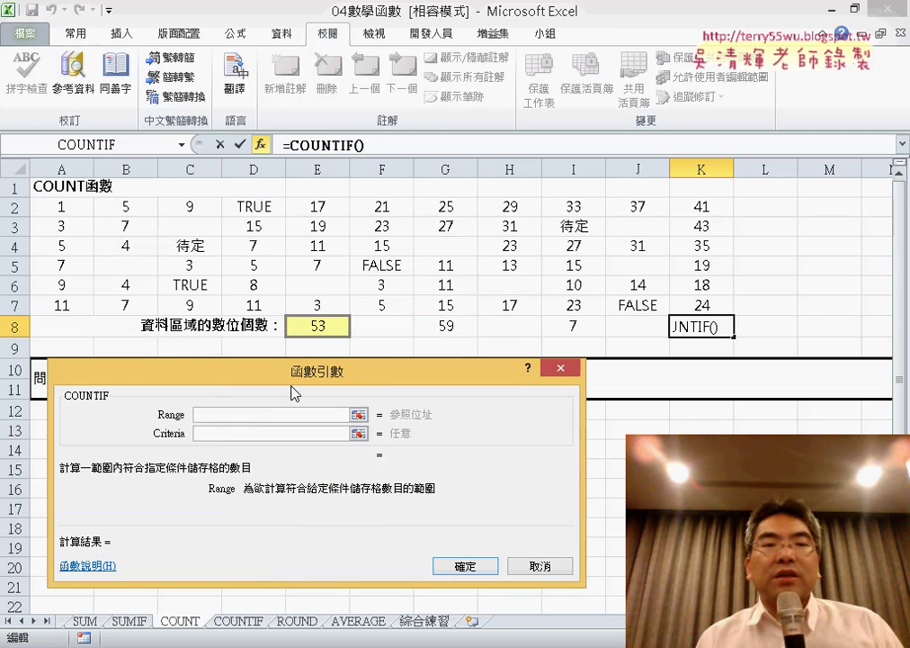
pyautogui.moveTo(71, 205)
pyautogui.mouseDown()
pyautogui.moveTo(494, 286)
pyautogui.moveTo(699, 305)
pyautogui.mouseUp()
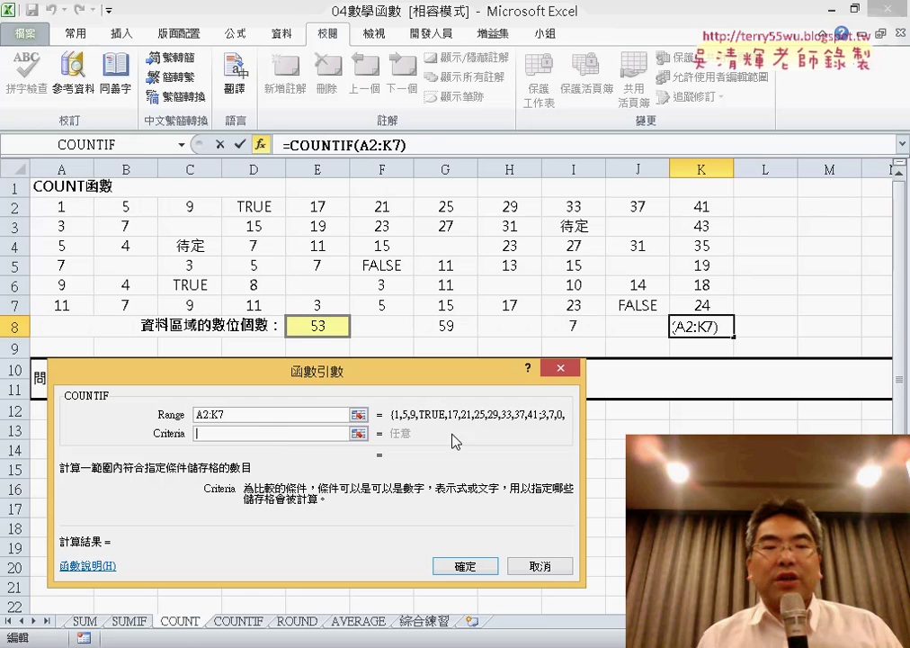
pyautogui.write('>')
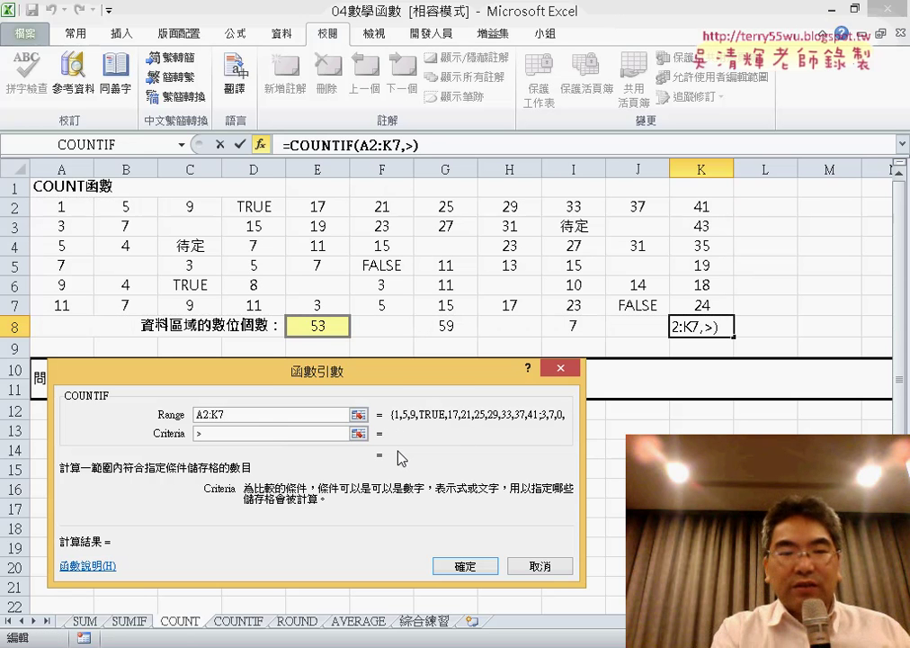
pyautogui.write('30')
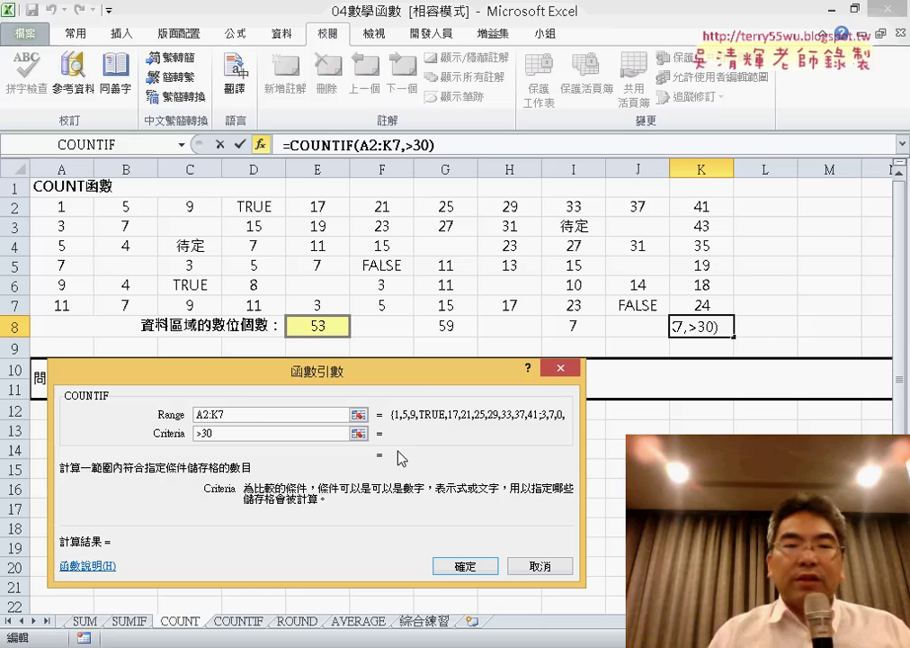
pyautogui.click(252, 417)
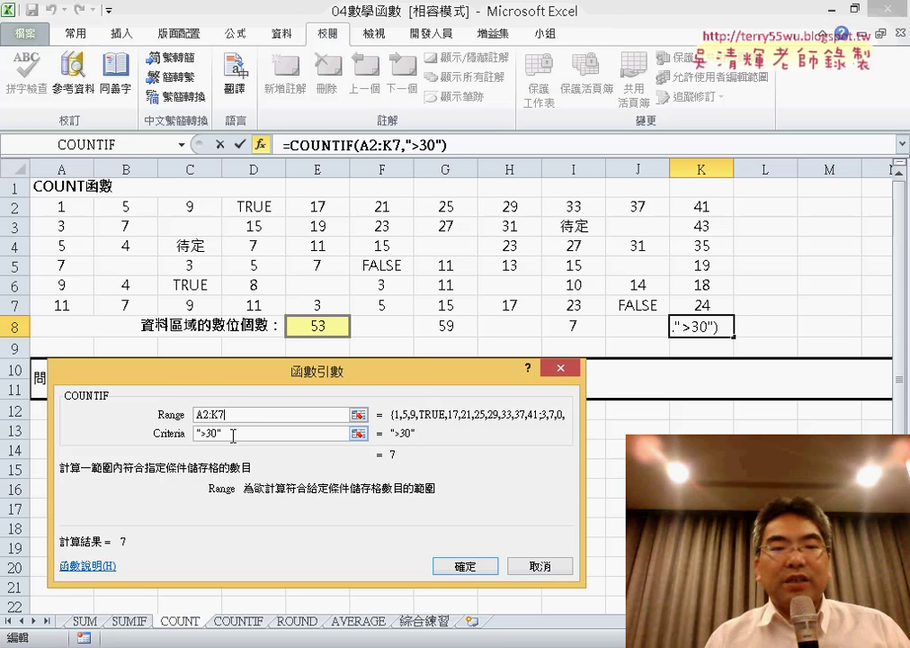
pyautogui.moveTo(233, 436); pyautogui.dragTo(198, 435)
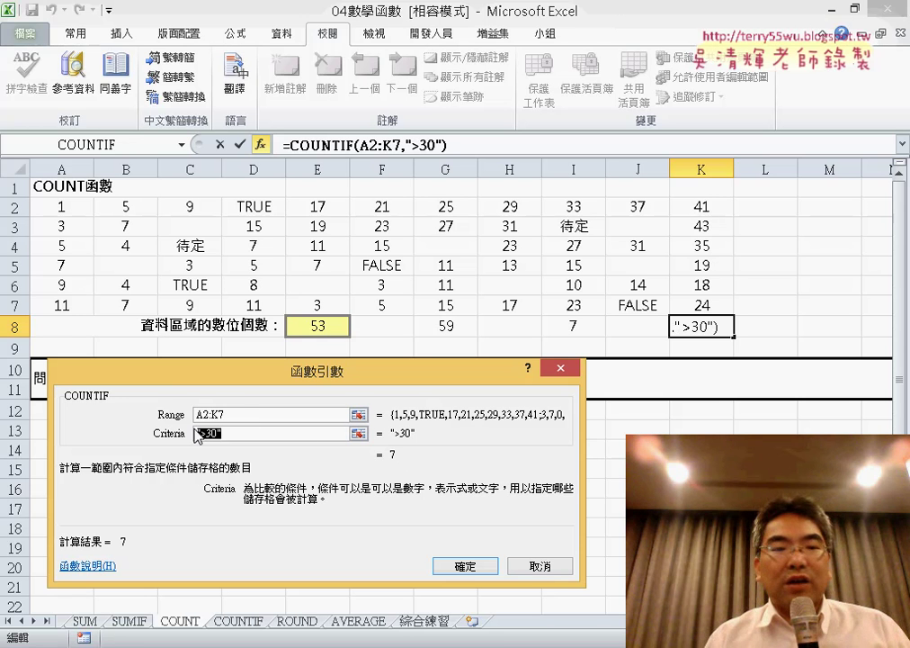
pyautogui.click(467, 575)
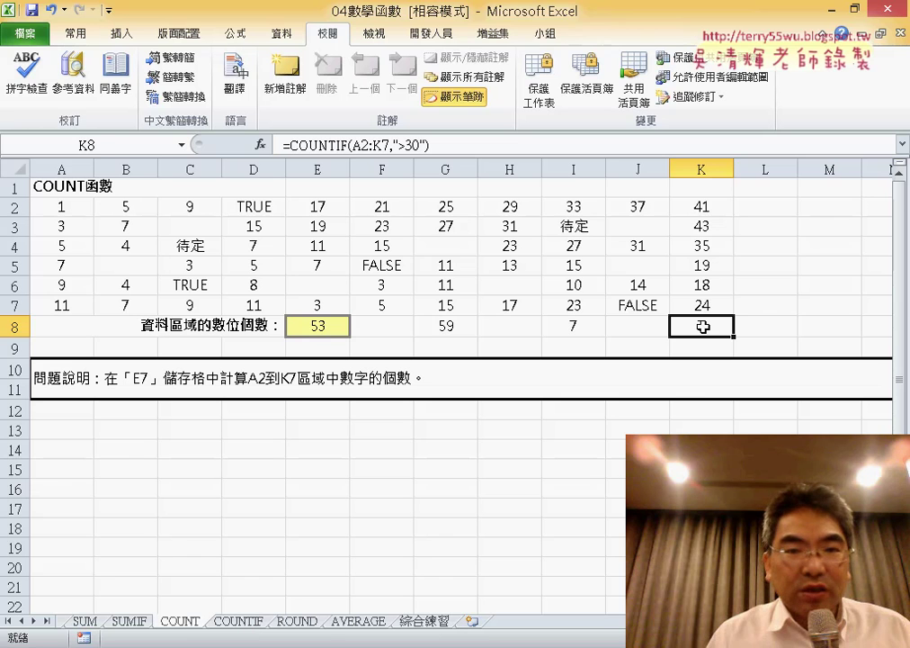
pyautogui.moveTo(703, 326); pyautogui.dragTo(314, 325)
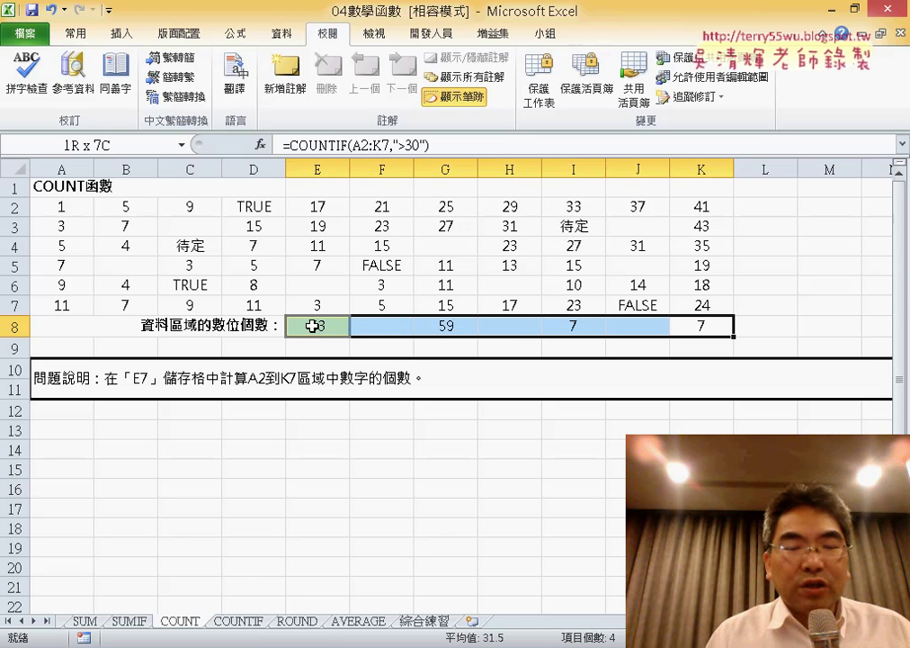
pyautogui.click(313, 326)
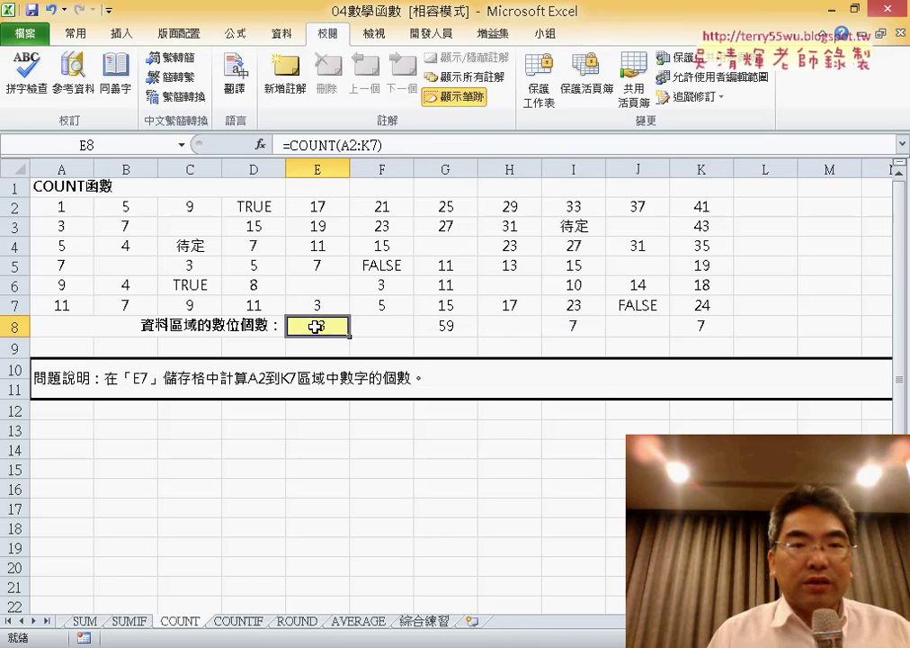
pyautogui.click(451, 332)
pyautogui.click(575, 332)
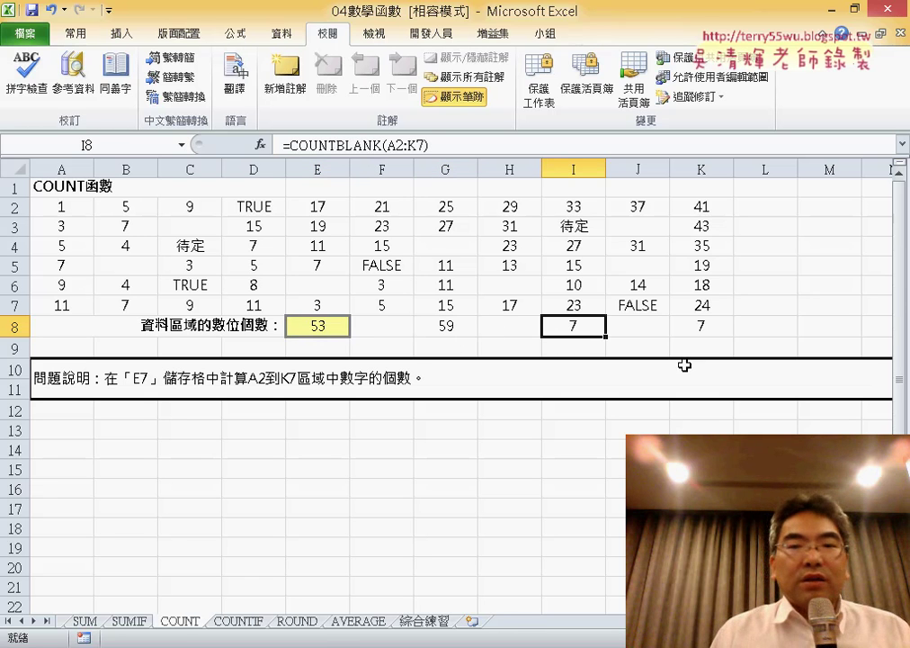
pyautogui.click(705, 326)
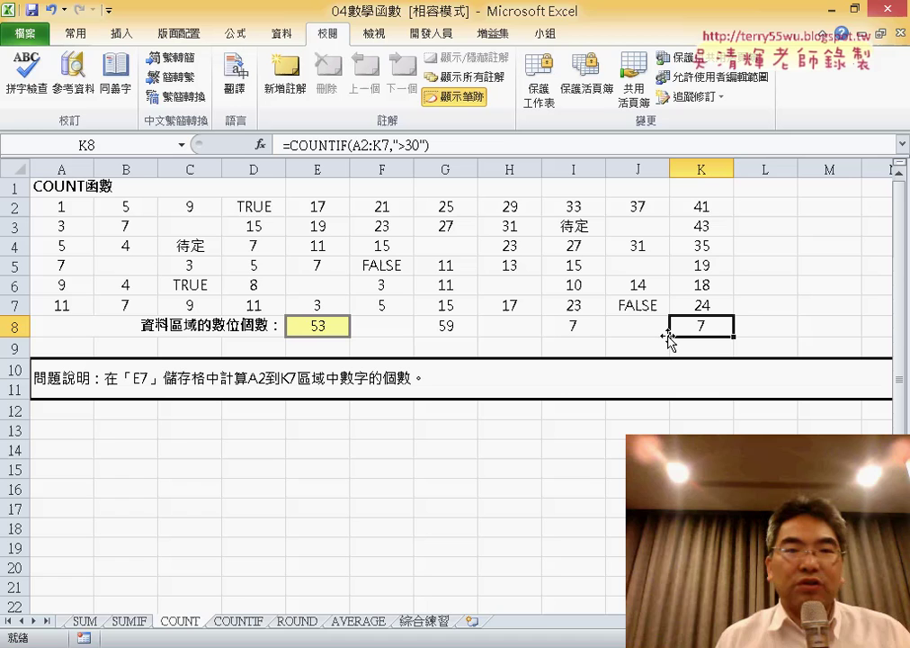
pyautogui.click(240, 621)
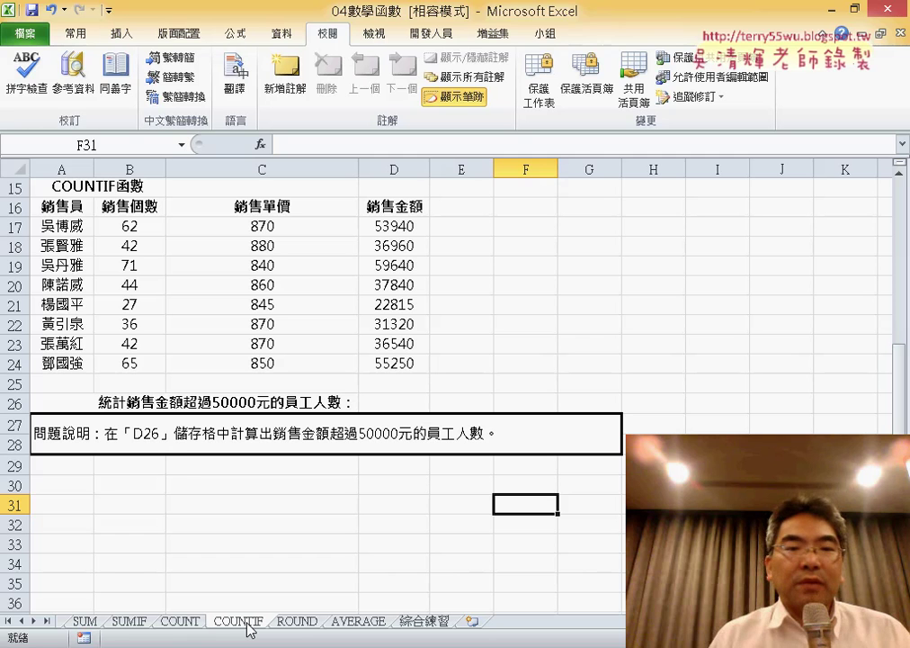
pyautogui.click(415, 401)
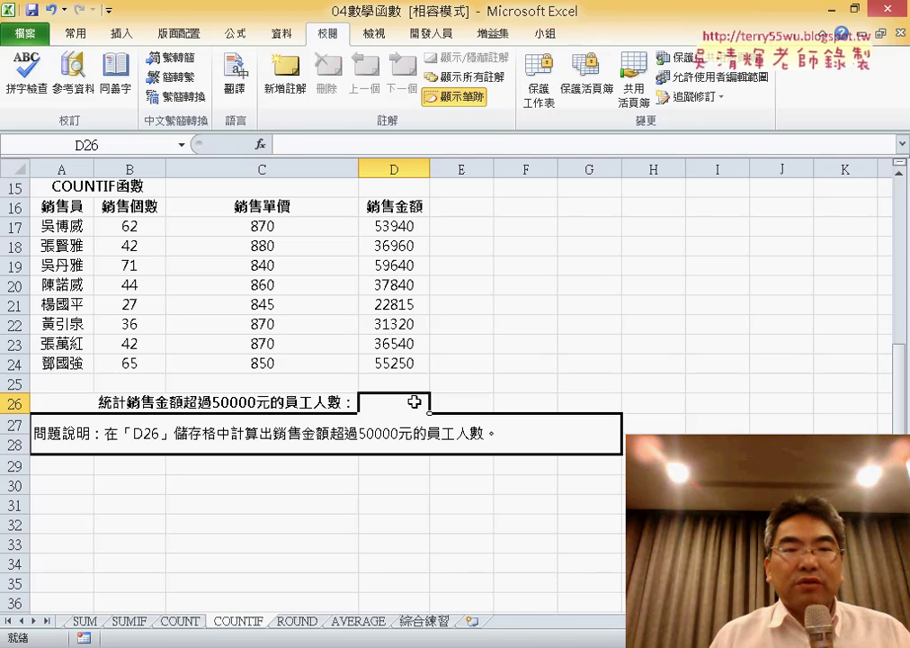
pyautogui.moveTo(404, 226); pyautogui.dragTo(398, 363)
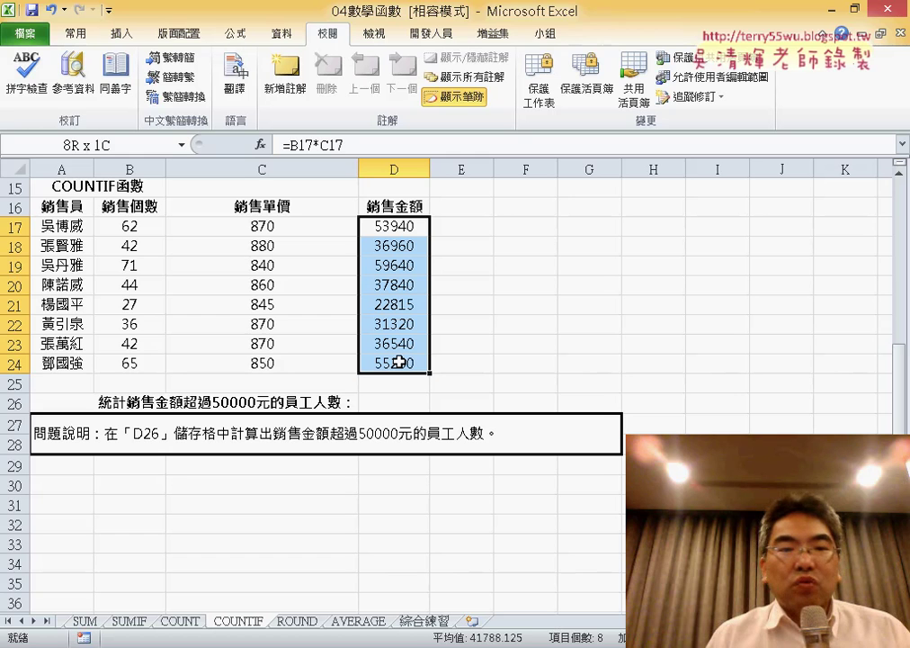
pyautogui.moveTo(398, 363)
pyautogui.mouseDown()
pyautogui.moveTo(322, 361)
pyautogui.moveTo(387, 363)
pyautogui.mouseUp()
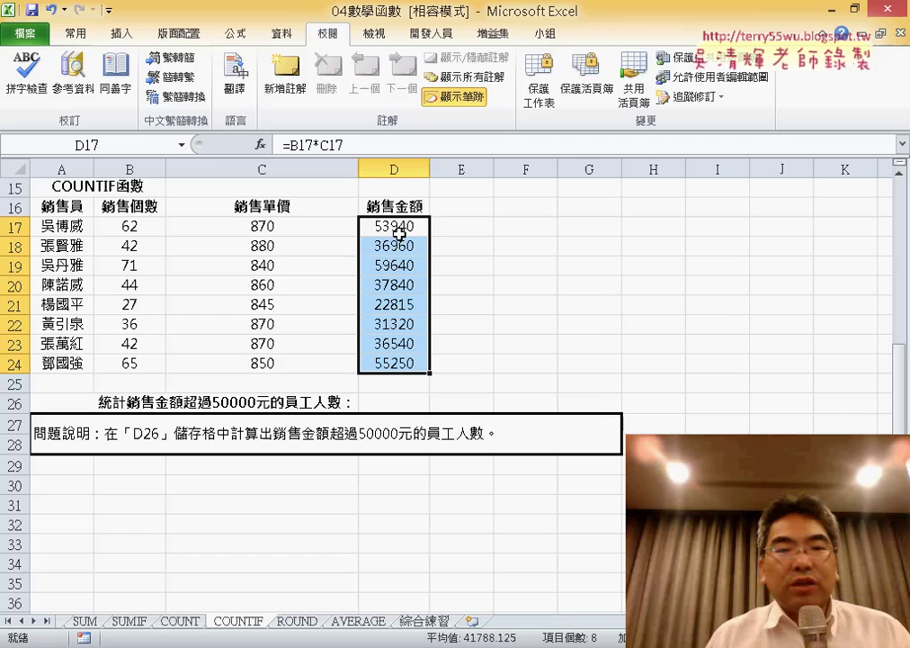
pyautogui.click(404, 227)
pyautogui.click(404, 267)
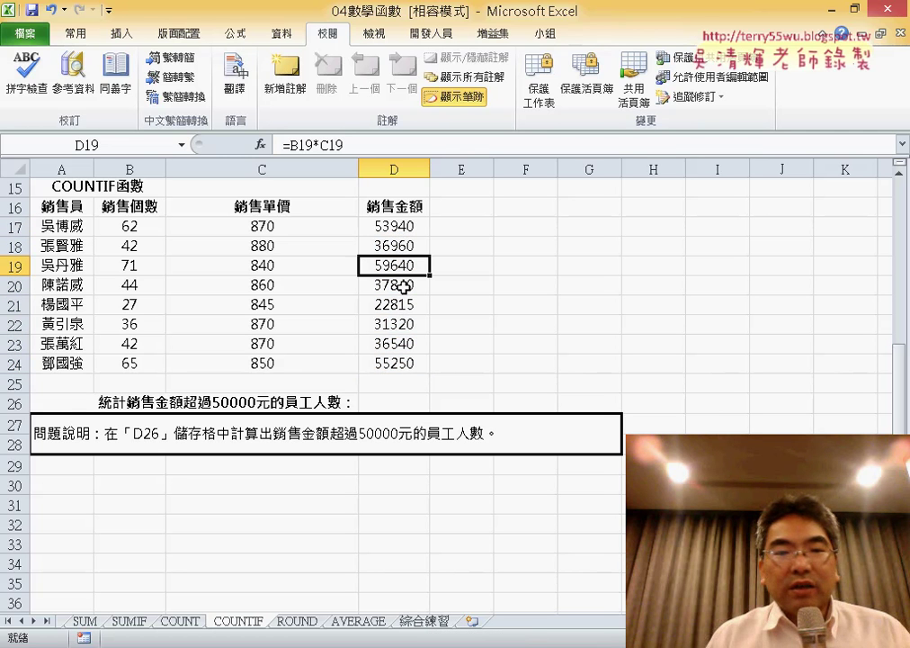
pyautogui.click(401, 362)
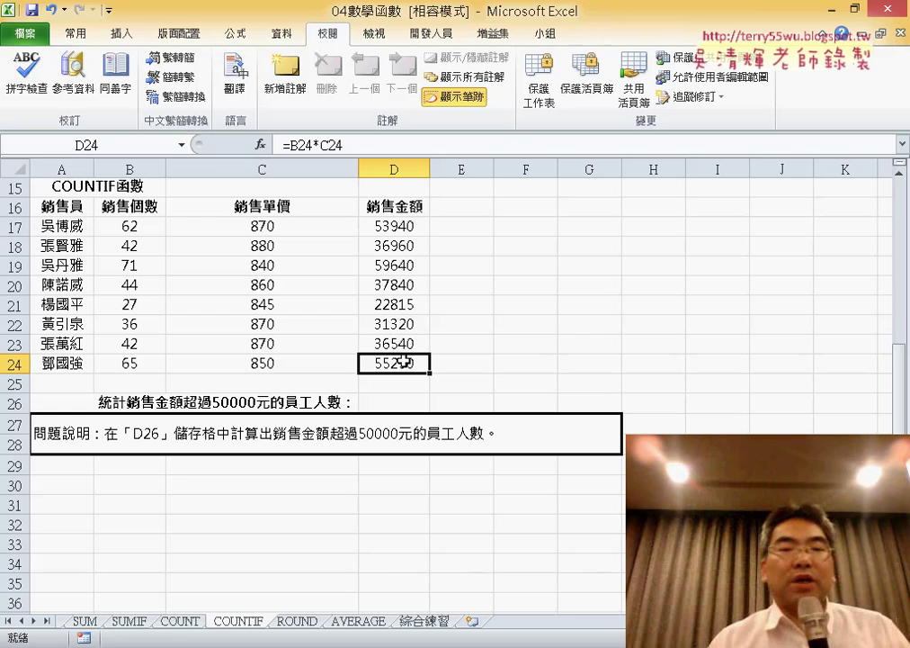
pyautogui.click(411, 408)
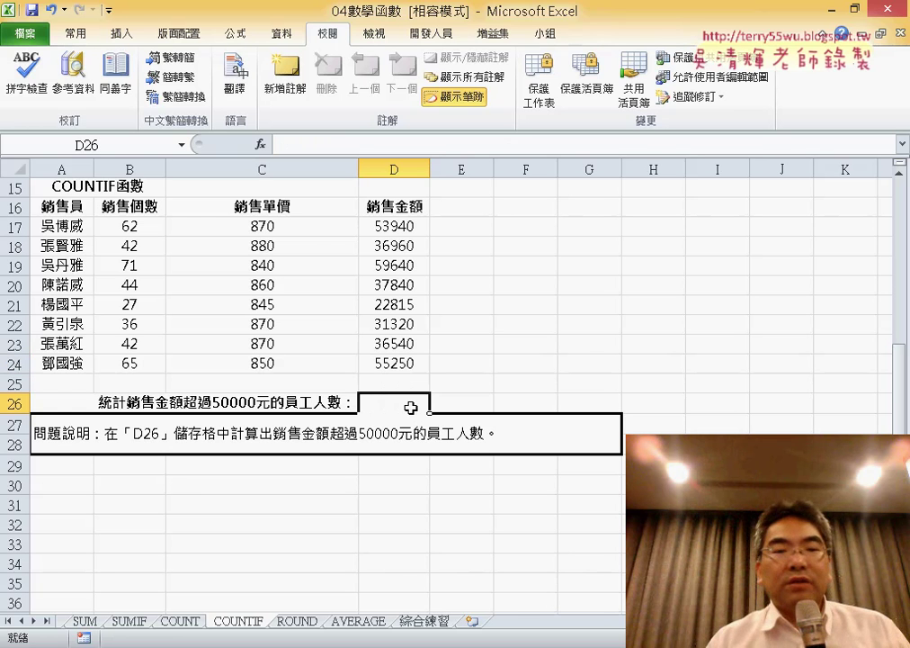
# Pick COUNTIF from the Recently Used functions for D26.
pyautogui.click(260, 147)
pyautogui.moveTo(392, 330); pyautogui.dragTo(694, 151)
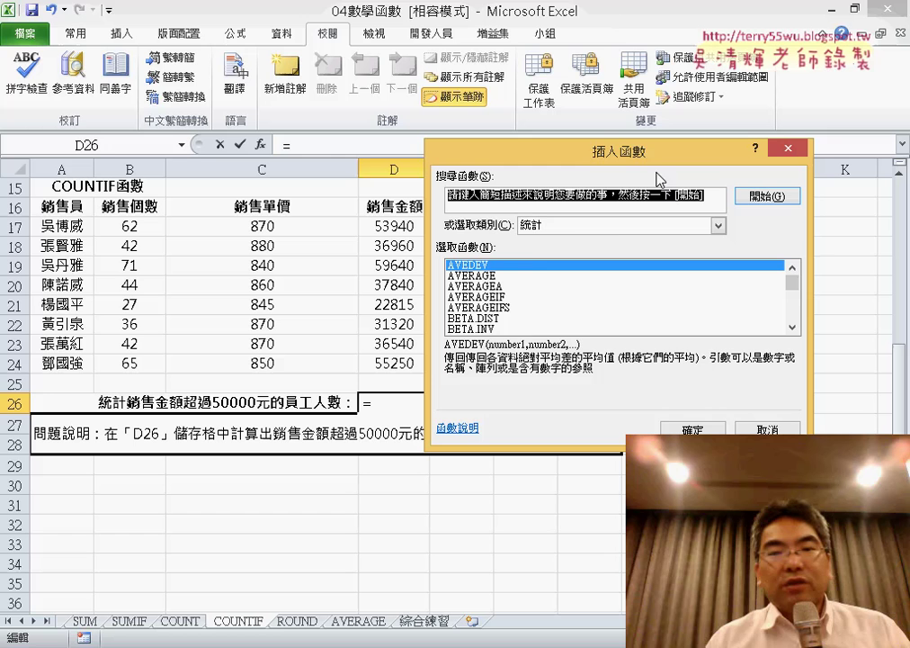
pyautogui.click(608, 234)
pyautogui.click(610, 244)
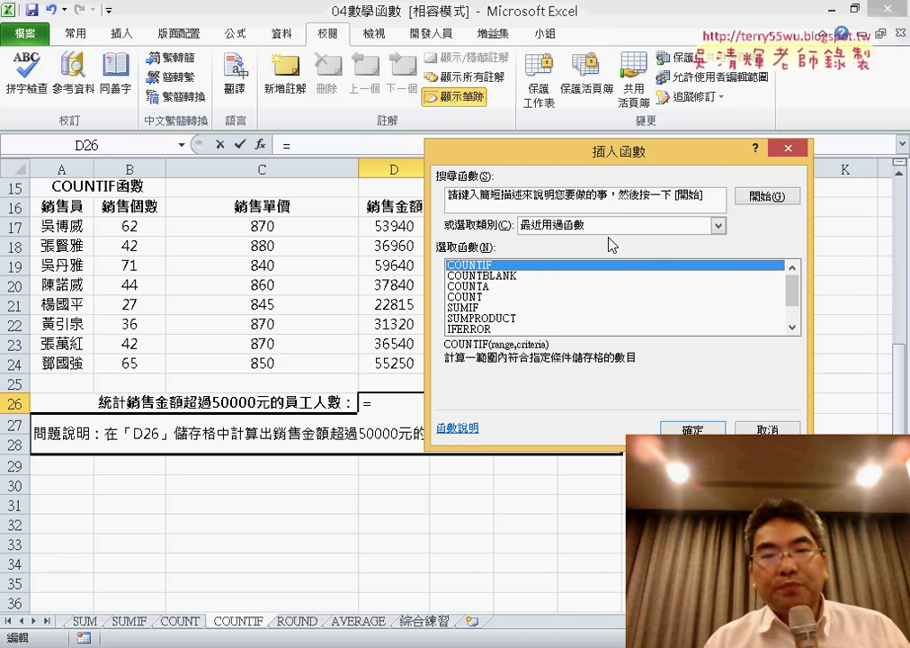
pyautogui.doubleClick(527, 266)
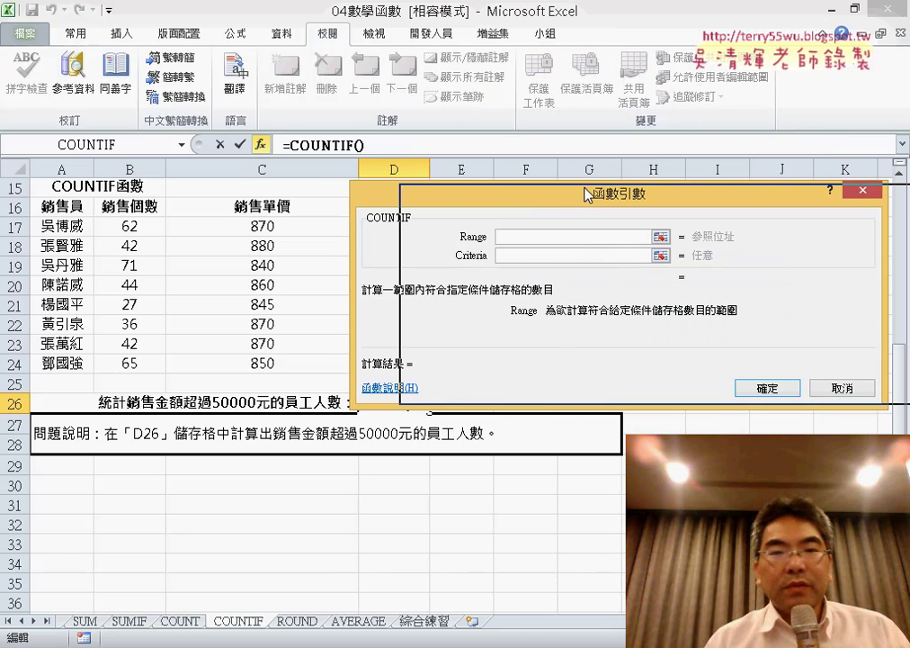
# Set COUNTIF range D17:D24 and criterion >50000, so D26 returns 3.
pyautogui.moveTo(522, 189); pyautogui.dragTo(628, 205)
pyautogui.moveTo(394, 226); pyautogui.dragTo(404, 361)
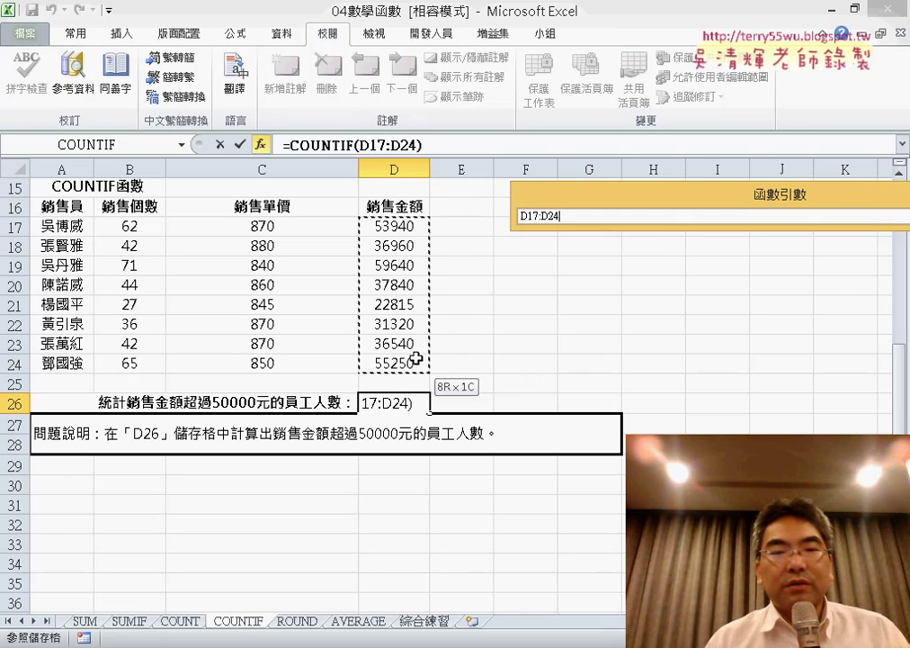
pyautogui.click(674, 258)
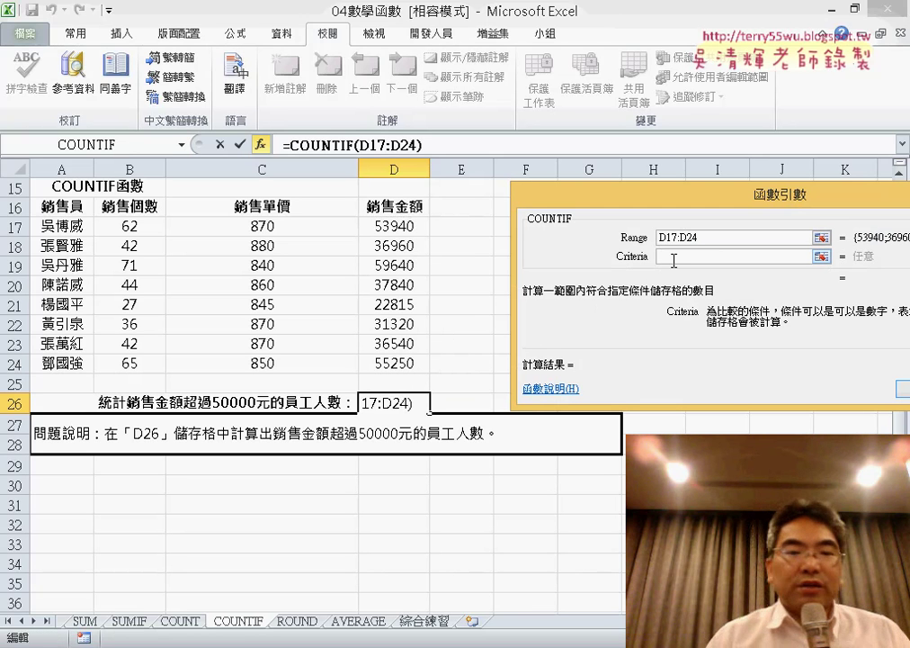
pyautogui.write('>5')
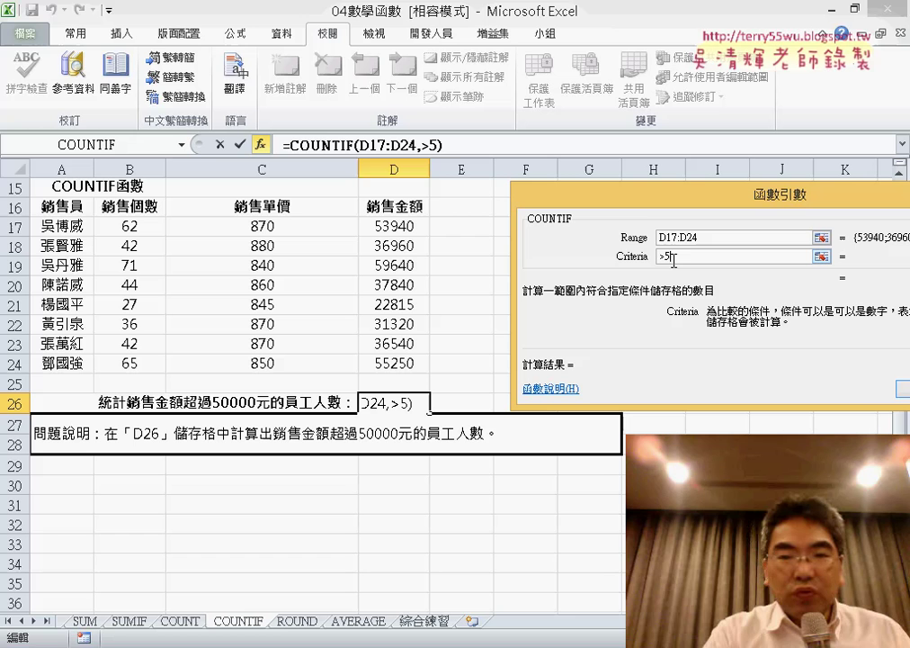
pyautogui.write('0000')
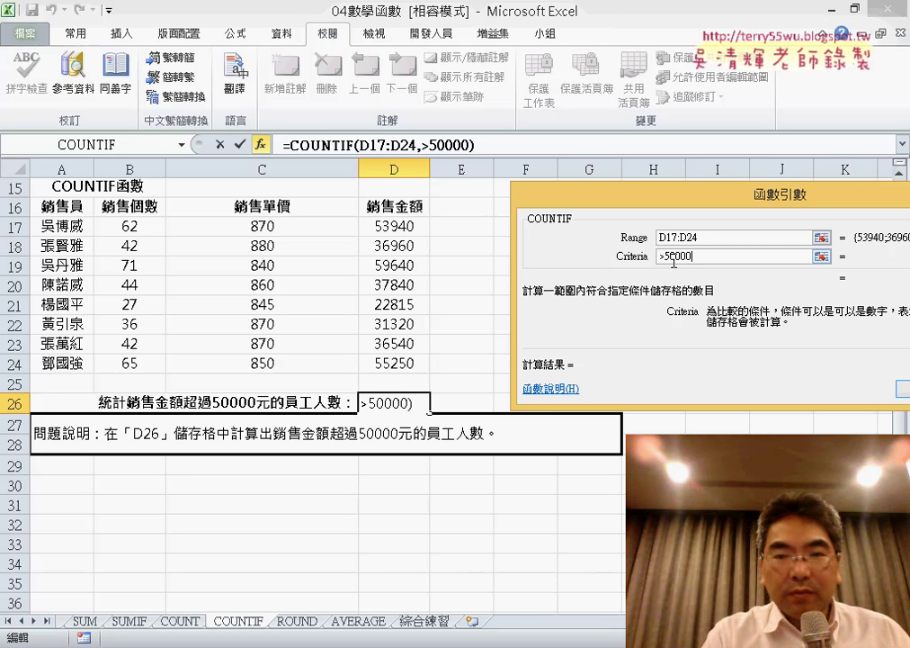
pyautogui.click(728, 242)
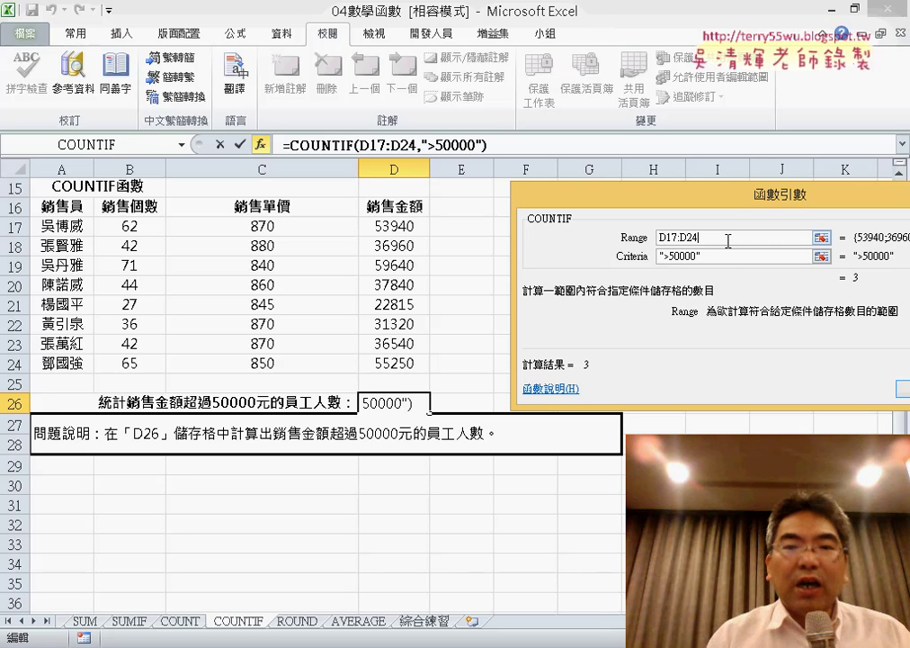
pyautogui.click(716, 257)
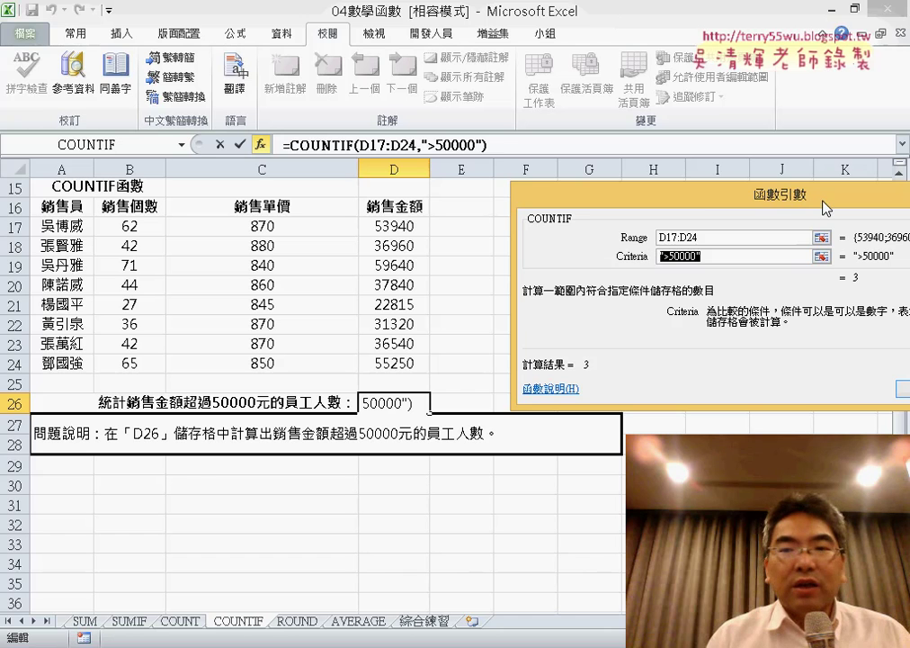
pyautogui.moveTo(701, 194); pyautogui.dragTo(610, 181)
pyautogui.click(855, 378)
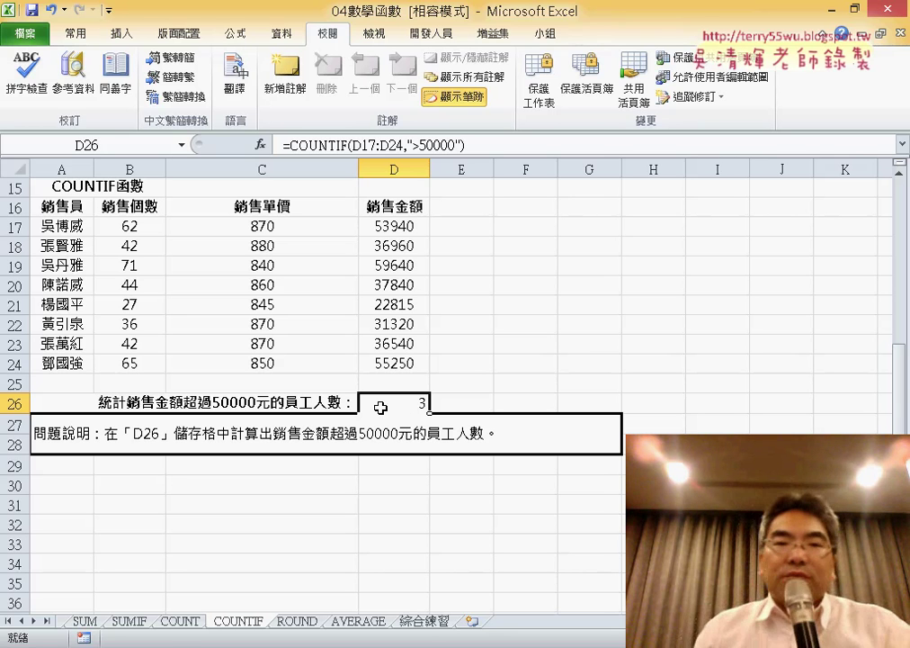
# Switch to the 綜合練習 sheet, then save and close 04數學函數 past the compatibility warning.
pyautogui.click(424, 621)
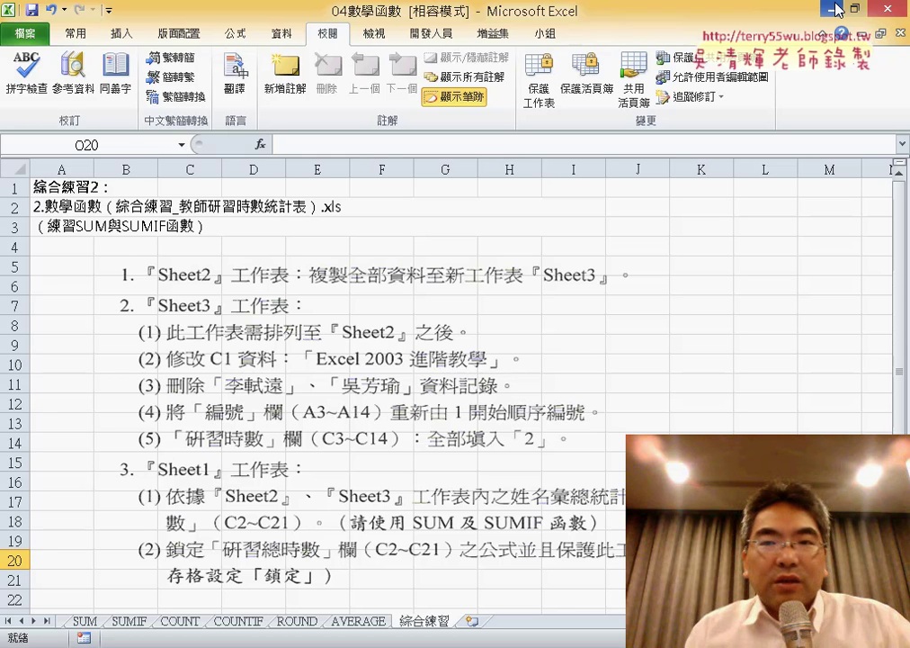
pyautogui.click(888, 12)
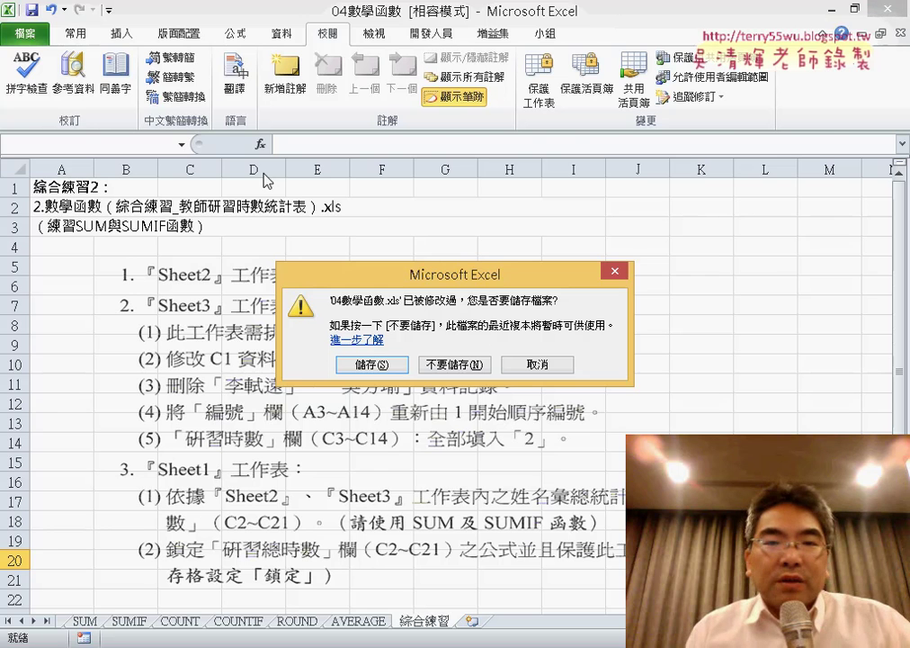
pyautogui.click(372, 365)
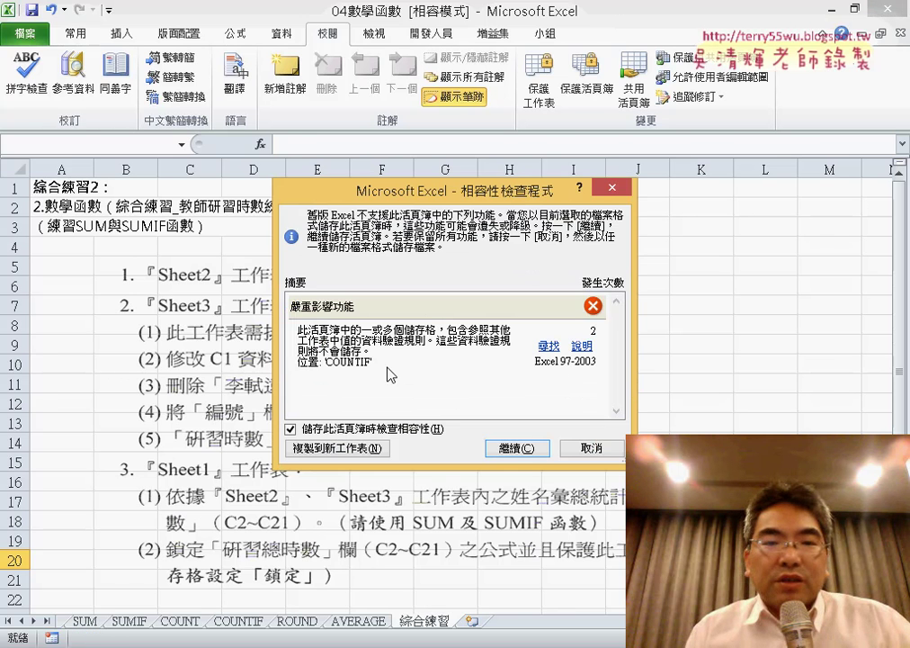
pyautogui.click(522, 444)
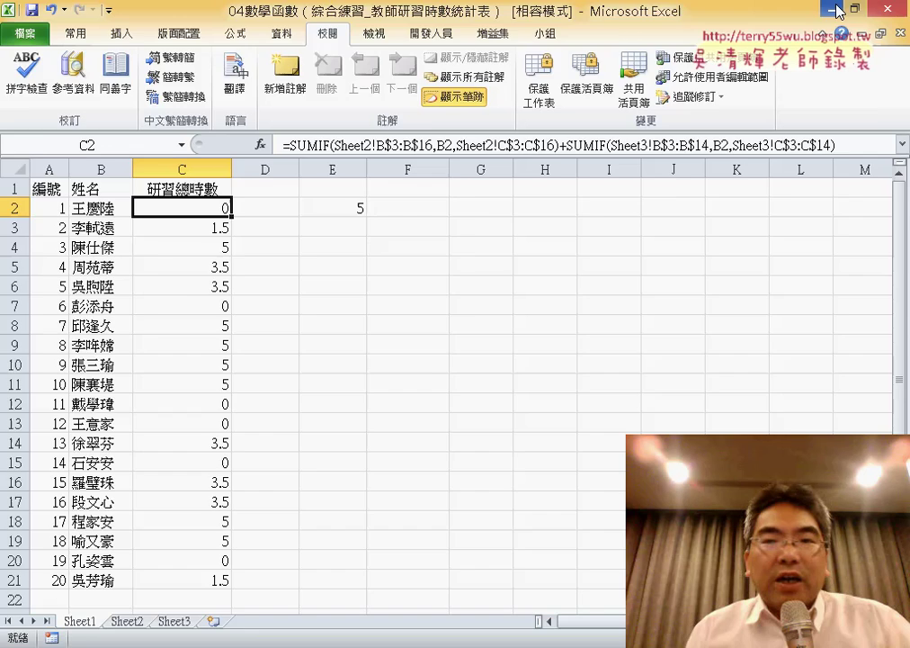
# Close the remaining Excel window and open 範例_黑名單篩選_ from the 04數學函數 folder.
pyautogui.click(870, 10)
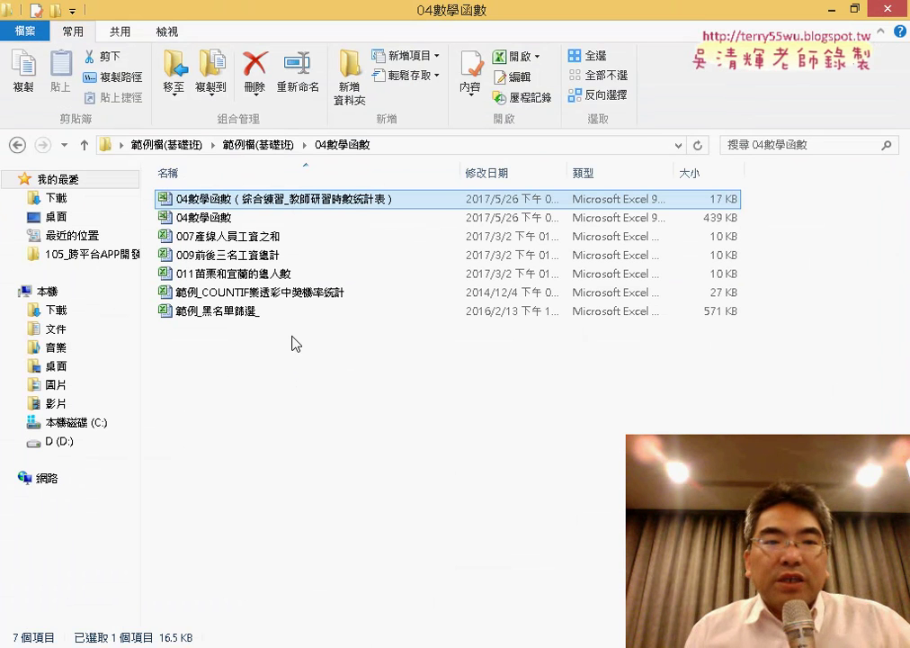
pyautogui.click(244, 317)
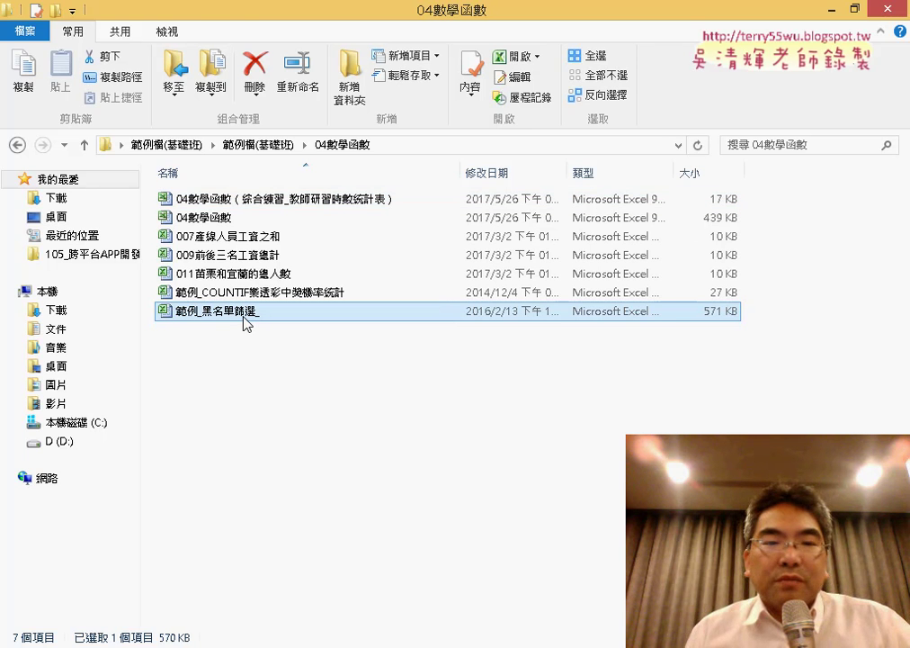
pyautogui.doubleClick(244, 311)
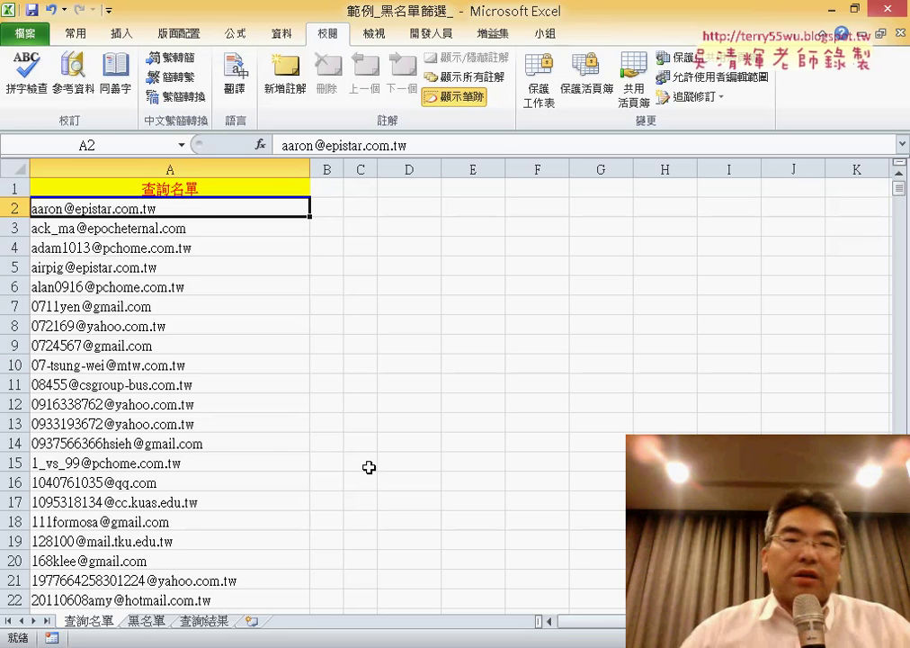
# Look through the 黑名單, 查詢名單 and 查詢結果 sheets to review the workbook.
pyautogui.click(145, 622)
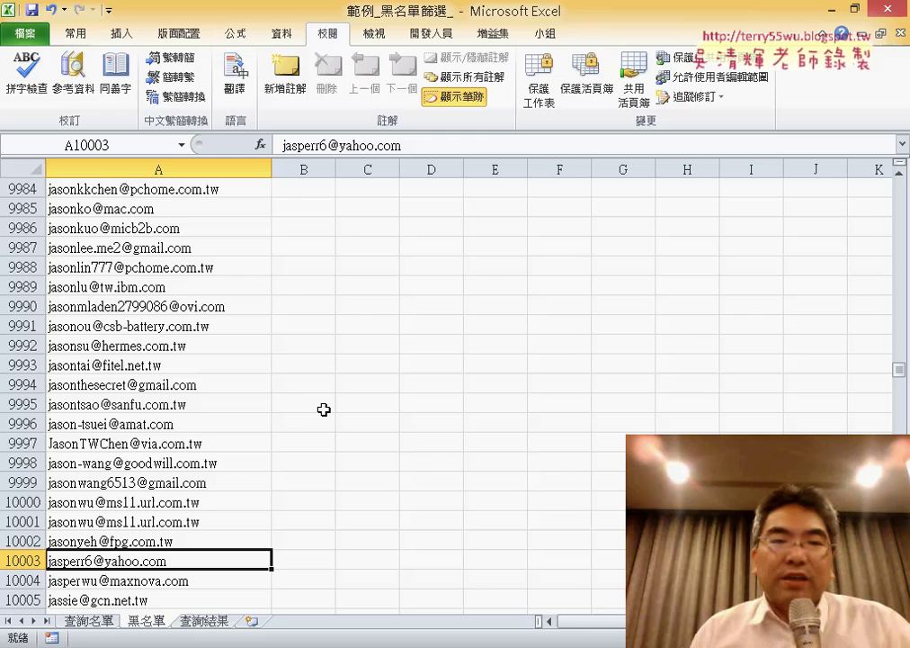
pyautogui.scroll(5, 324, 410)
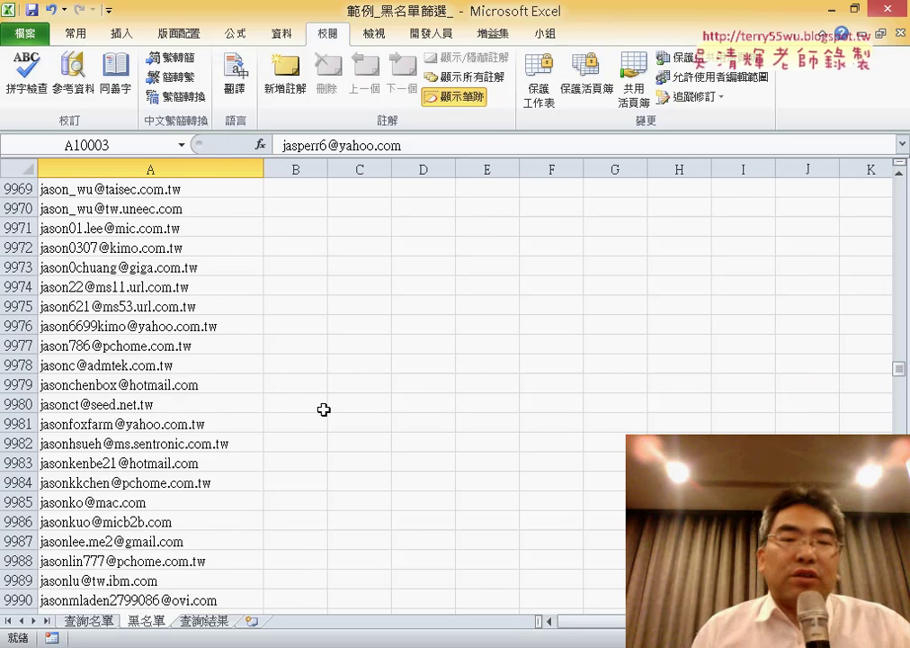
pyautogui.scroll(11, 324, 410)
pyautogui.moveTo(901, 383); pyautogui.dragTo(909, 188)
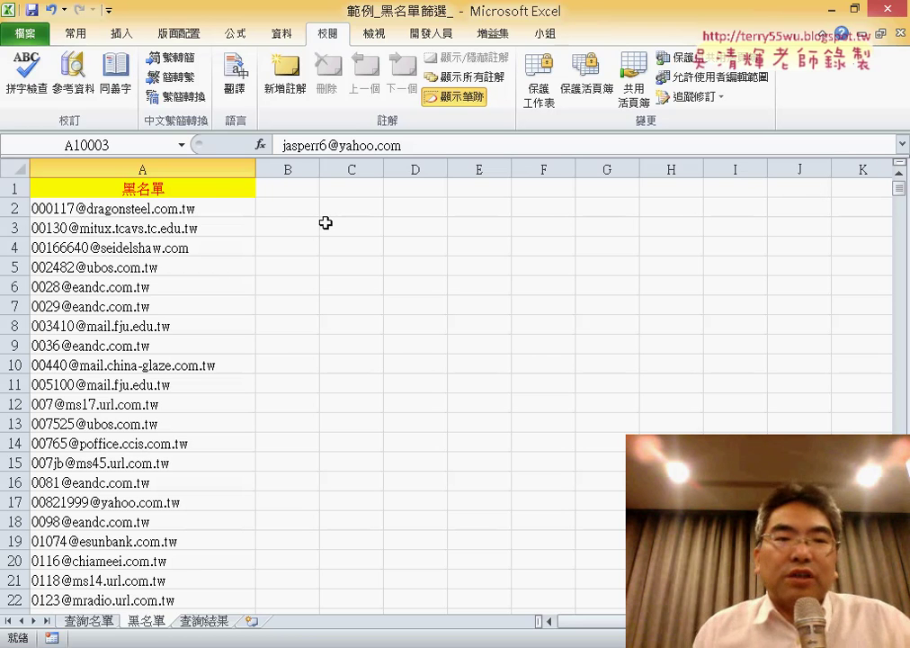
pyautogui.click(97, 621)
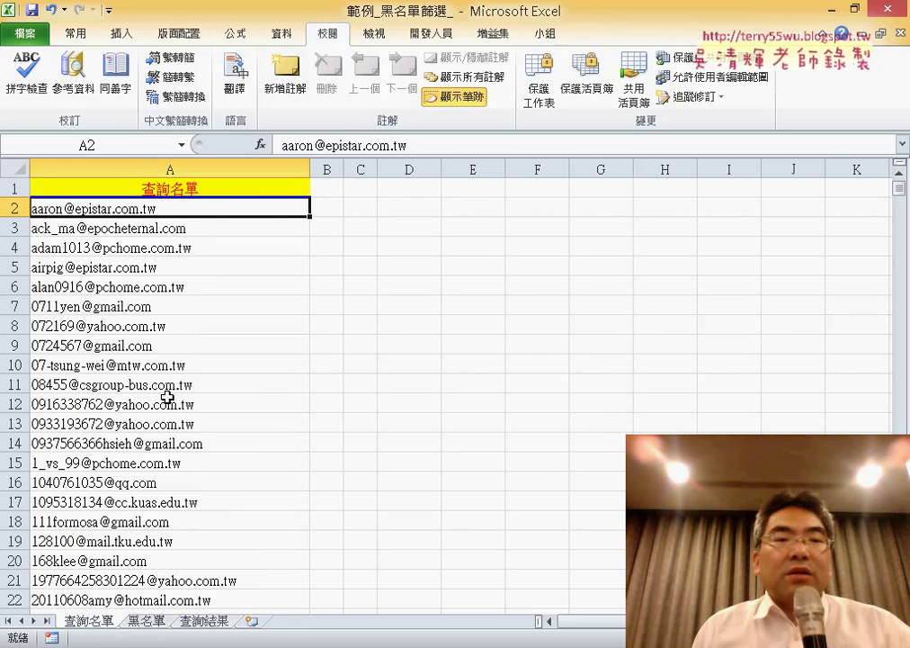
pyautogui.click(249, 187)
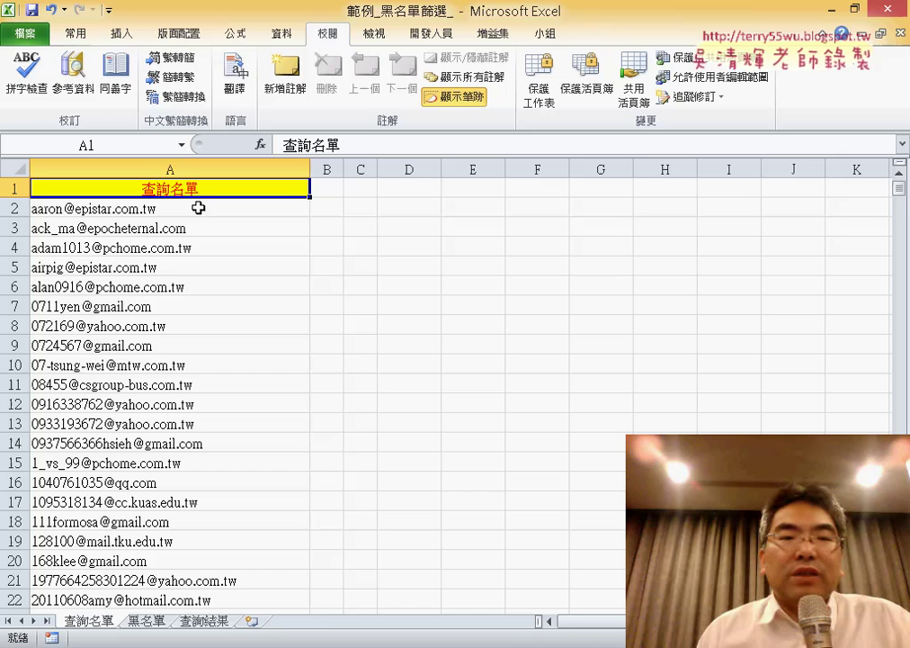
pyautogui.click(149, 623)
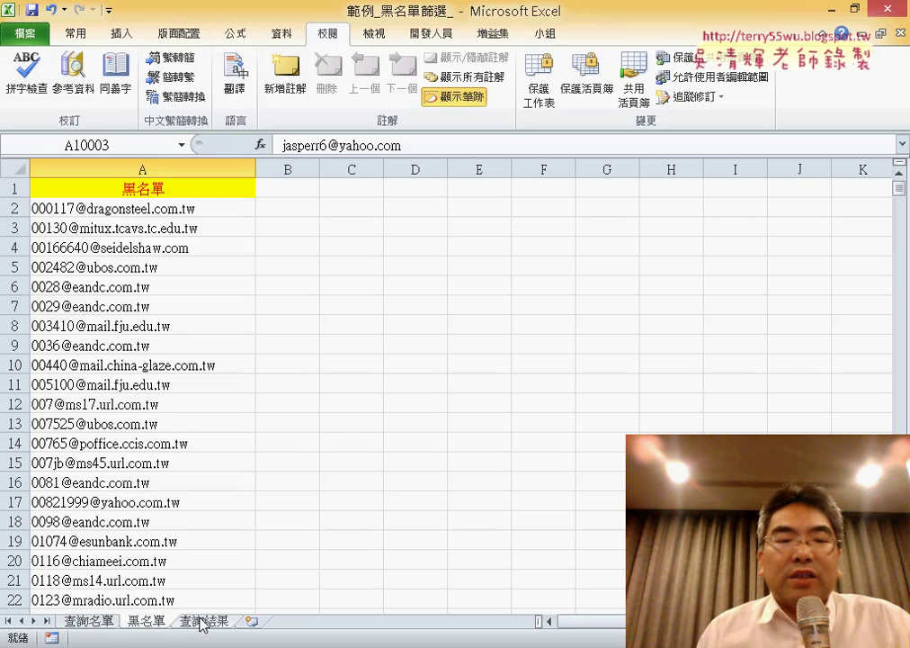
pyautogui.click(205, 622)
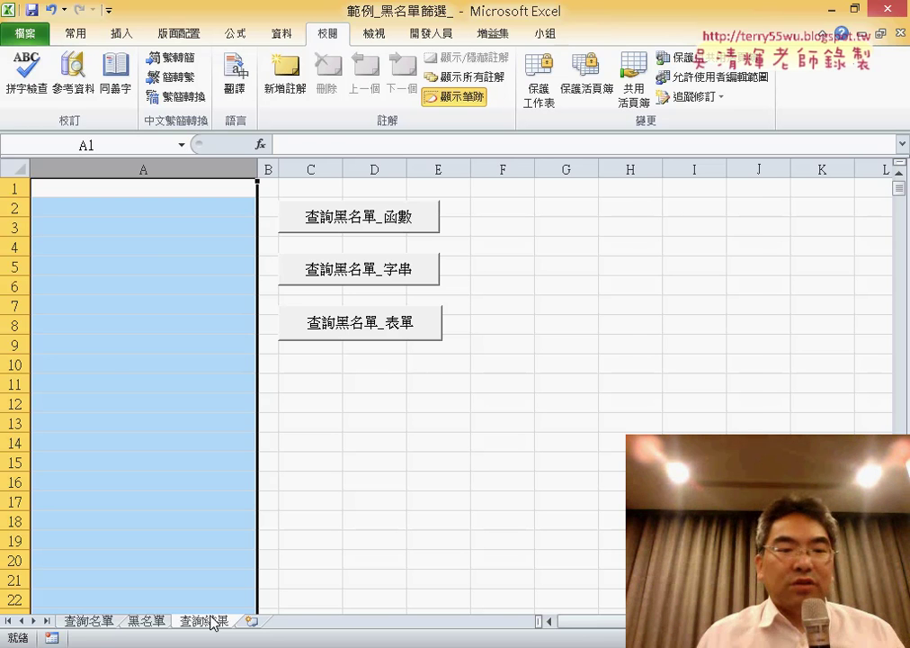
pyautogui.click(90, 620)
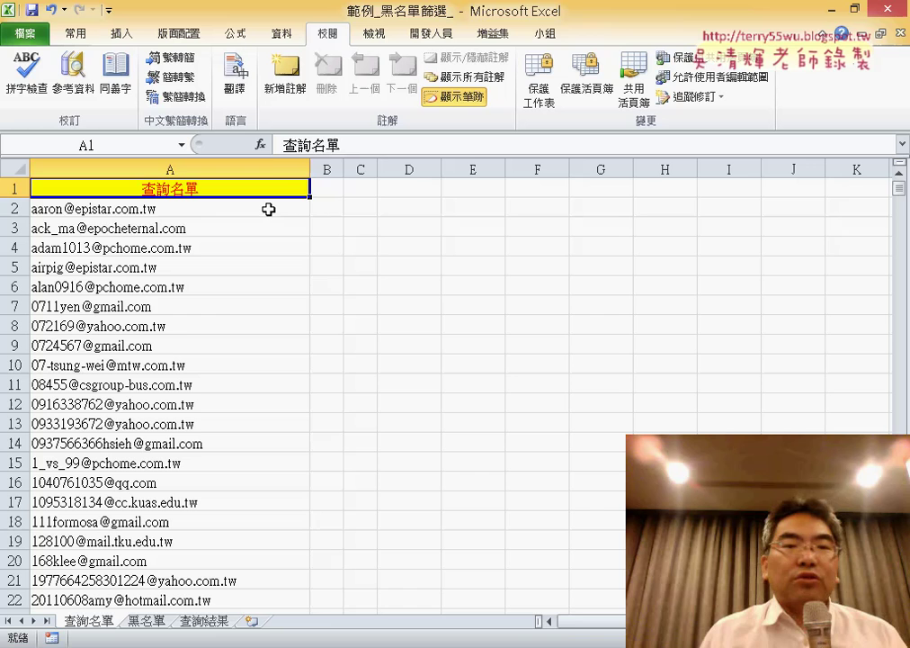
# Check where the 查詢名單 email list ends, then return to the first address in A2.
pyautogui.click(265, 209)
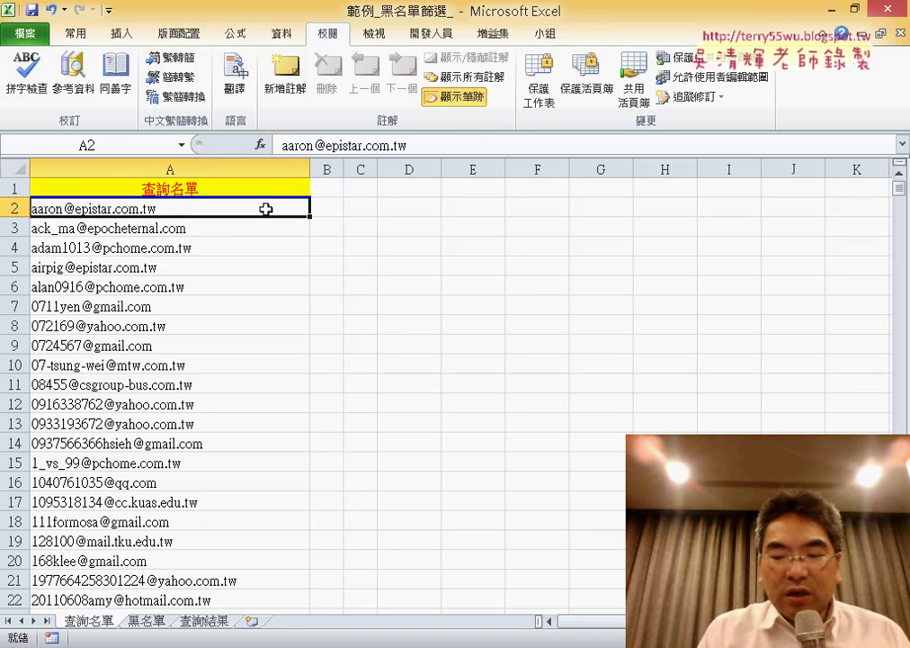
pyautogui.hotkey('ctrl', 'Down')
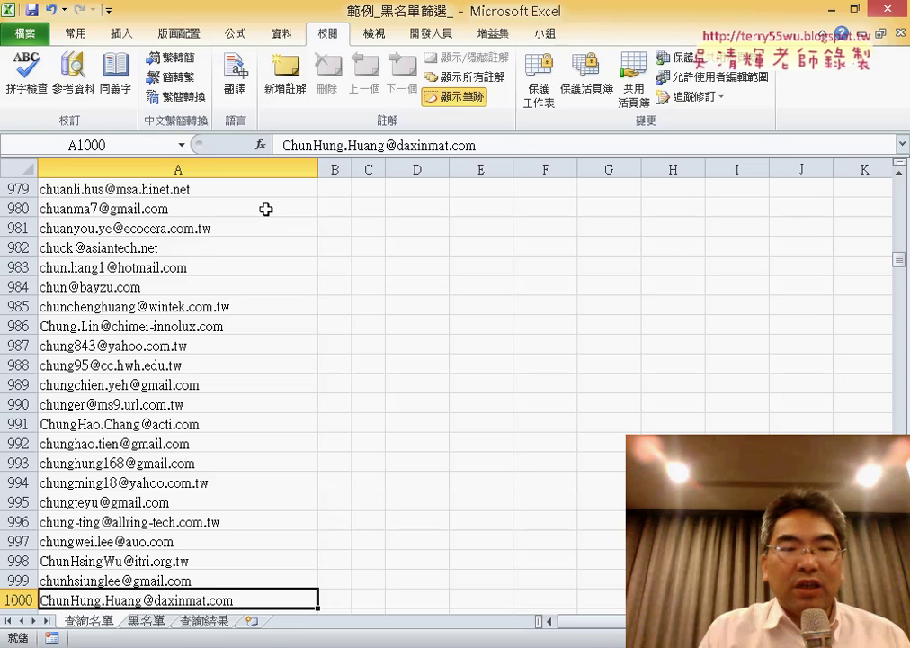
pyautogui.press('Down')
pyautogui.press('Down')
pyautogui.press('Down')
pyautogui.press('Down')
pyautogui.press('Down')
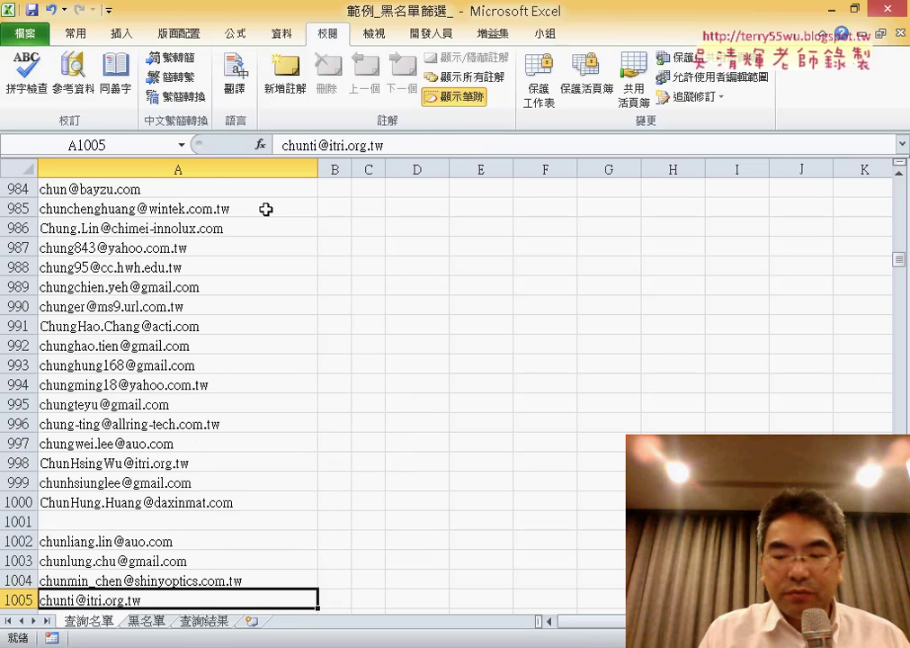
pyautogui.press('Up')
pyautogui.press('Up')
pyautogui.press('Up')
pyautogui.press('Up')
pyautogui.press('Up')
pyautogui.press('Up')
pyautogui.press('Up')
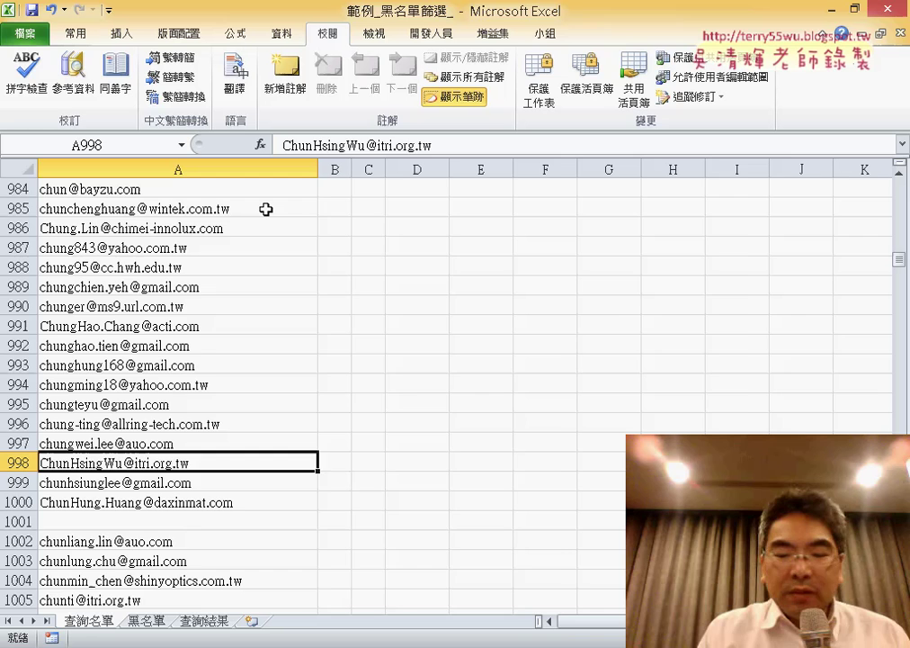
pyautogui.hotkey('ctrl', 'Home')
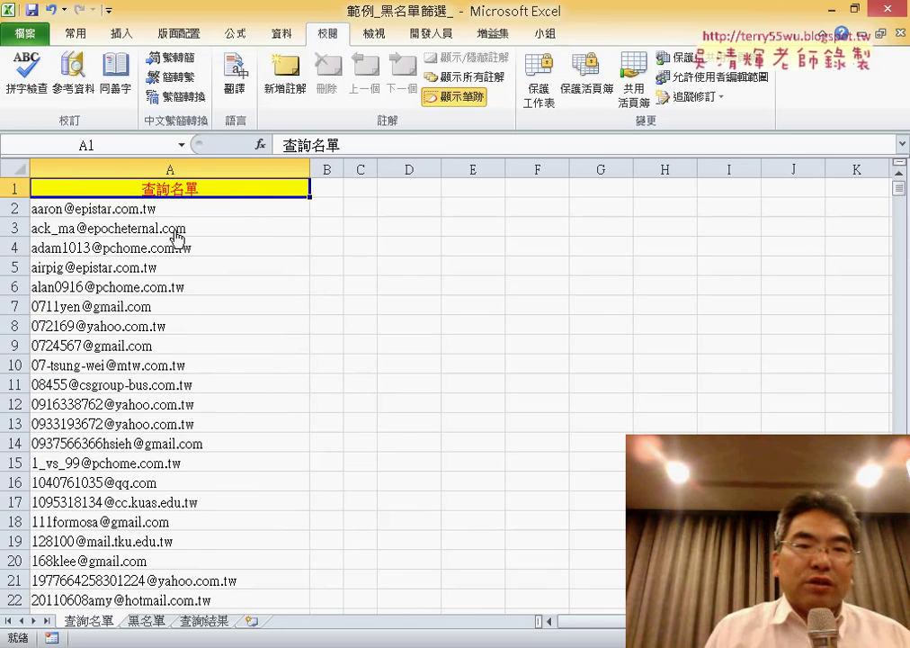
pyautogui.click(199, 209)
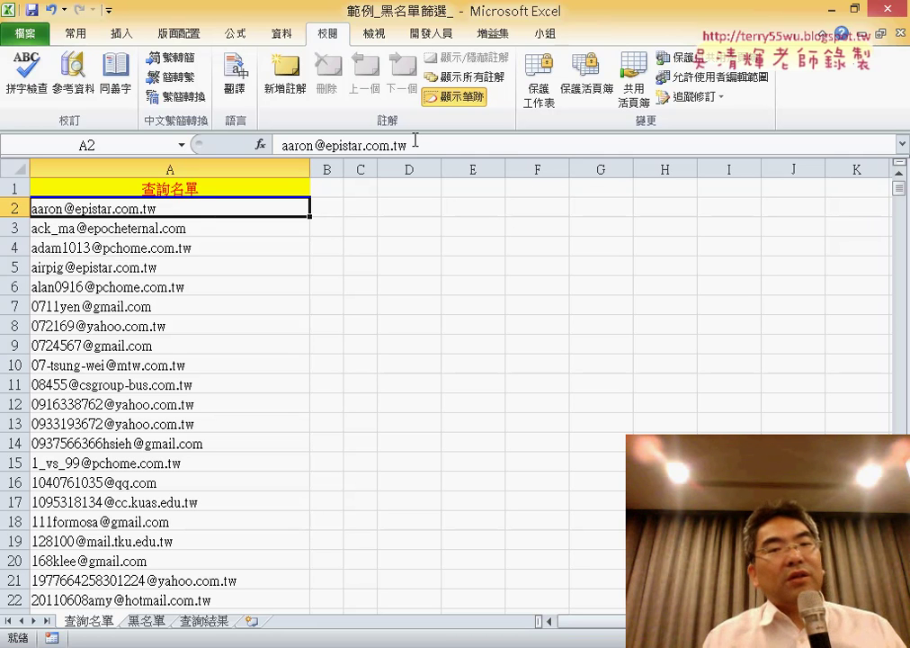
pyautogui.moveTo(415, 141); pyautogui.dragTo(281, 144)
pyautogui.hotkey('ctrl', 'c')
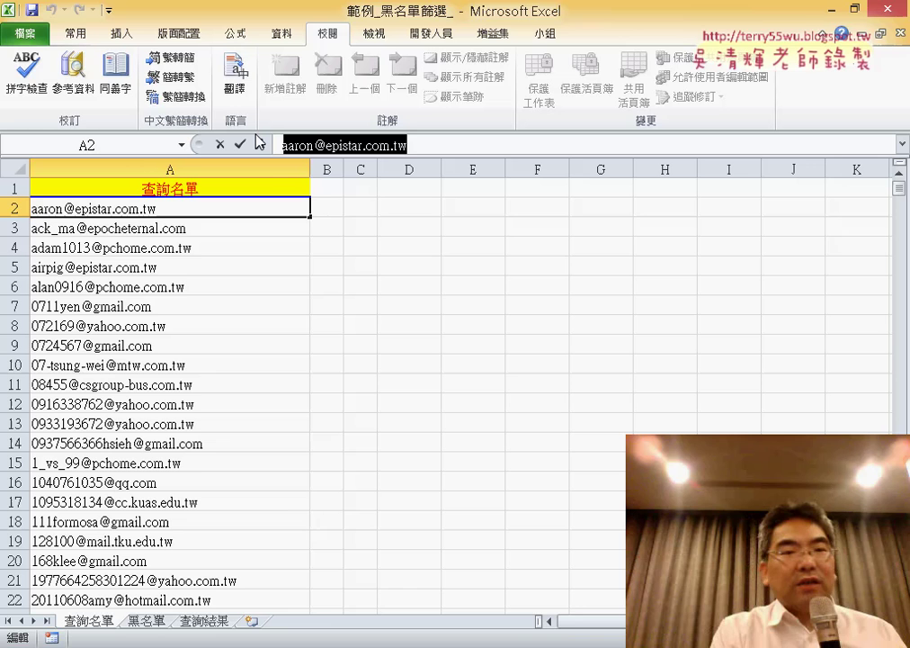
pyautogui.press('Escape')
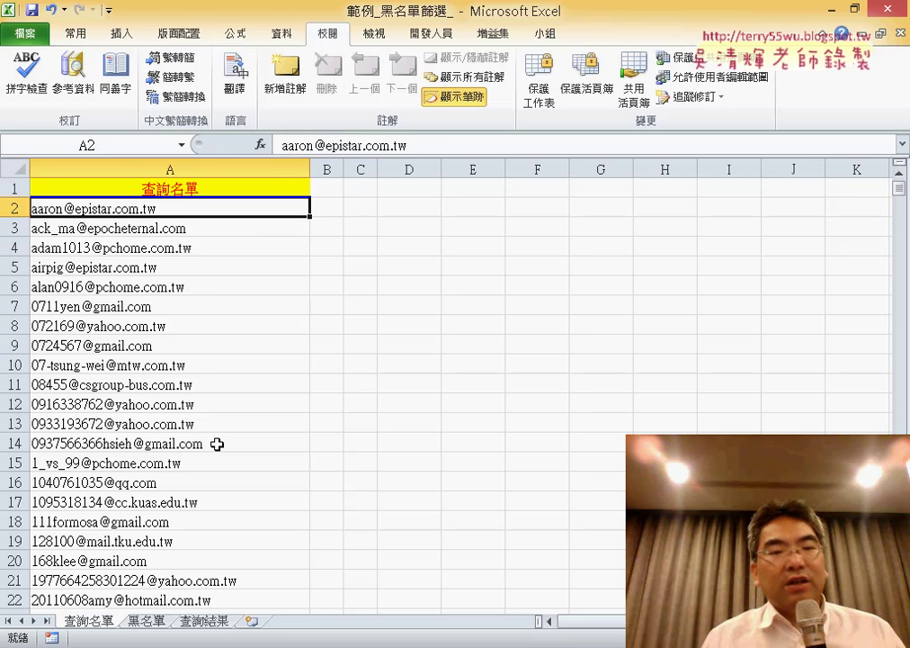
pyautogui.click(143, 621)
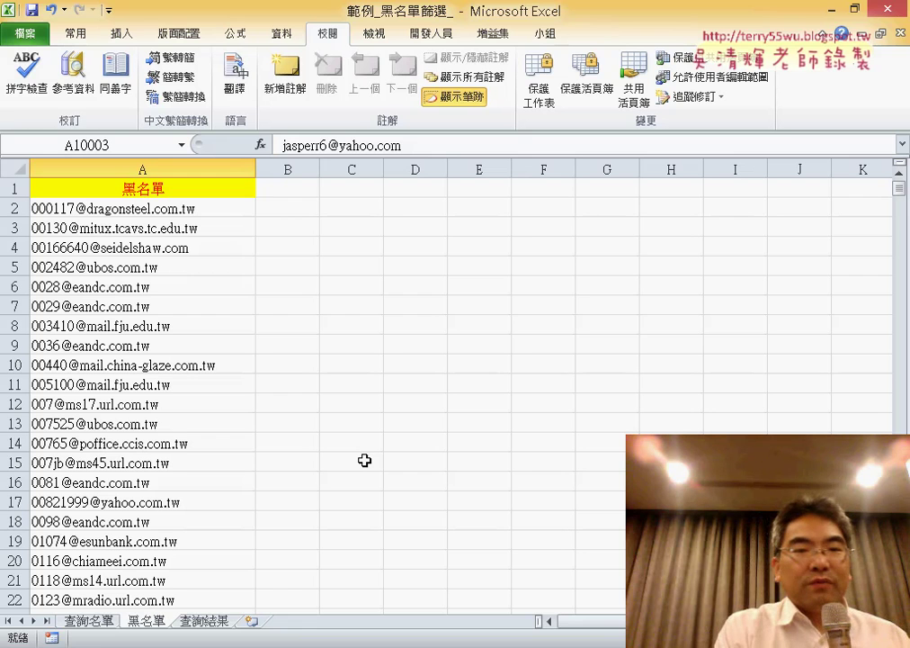
pyautogui.hotkey('ctrl', 'f')
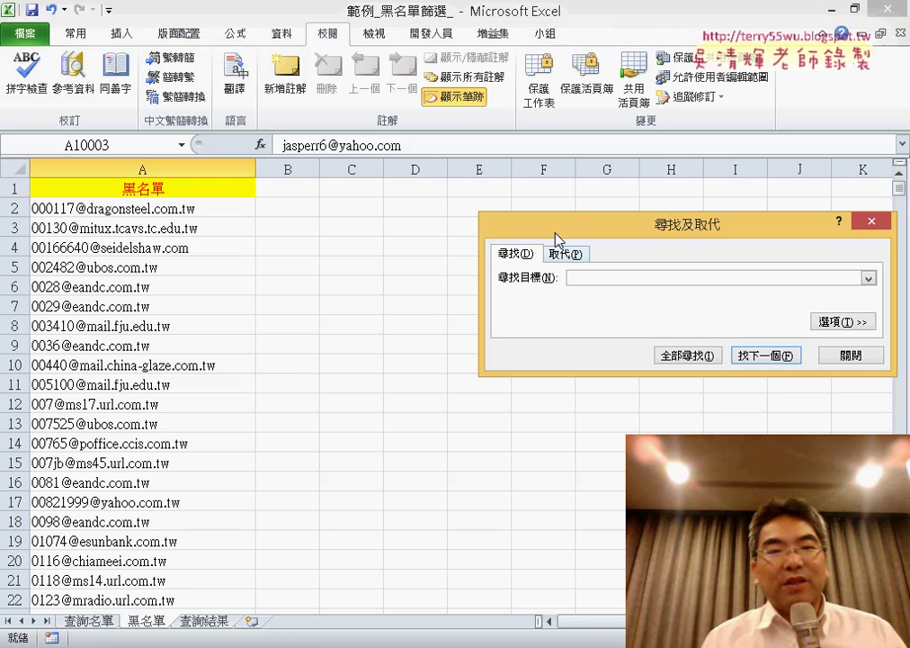
pyautogui.moveTo(557, 226); pyautogui.dragTo(224, 192)
pyautogui.rightClick(246, 239)
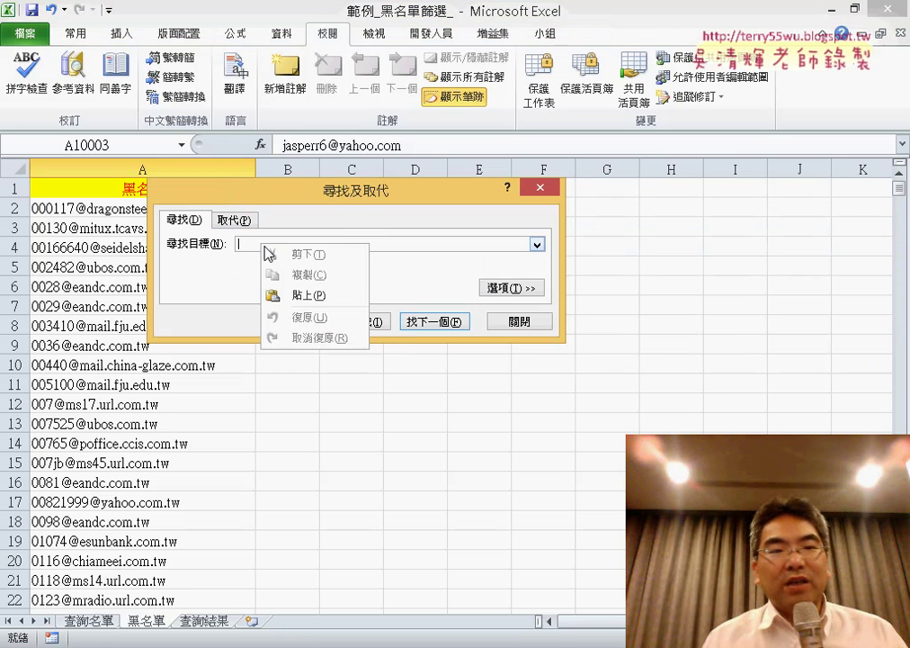
pyautogui.click(299, 295)
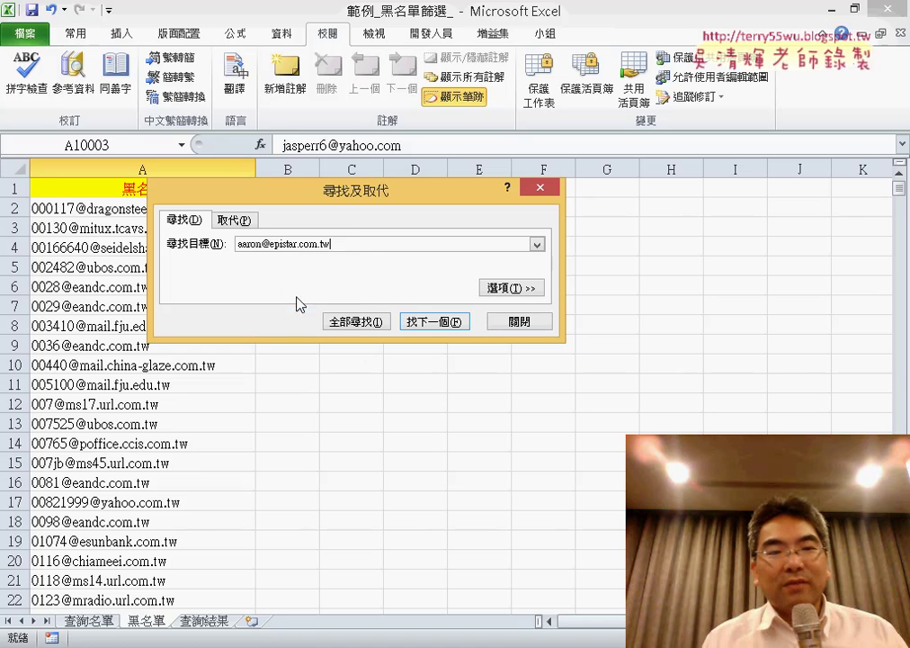
pyautogui.click(356, 321)
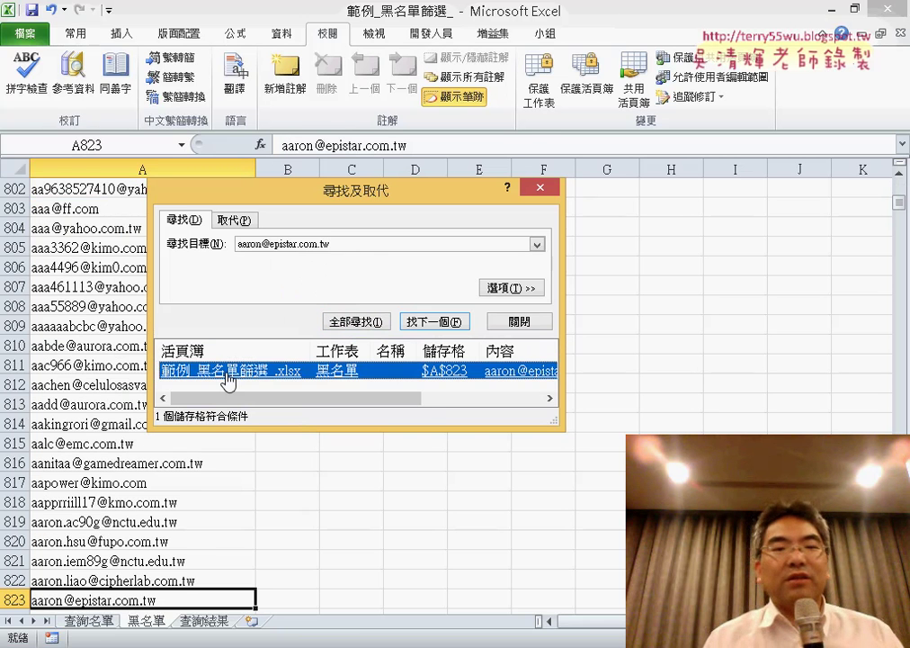
pyautogui.click(522, 321)
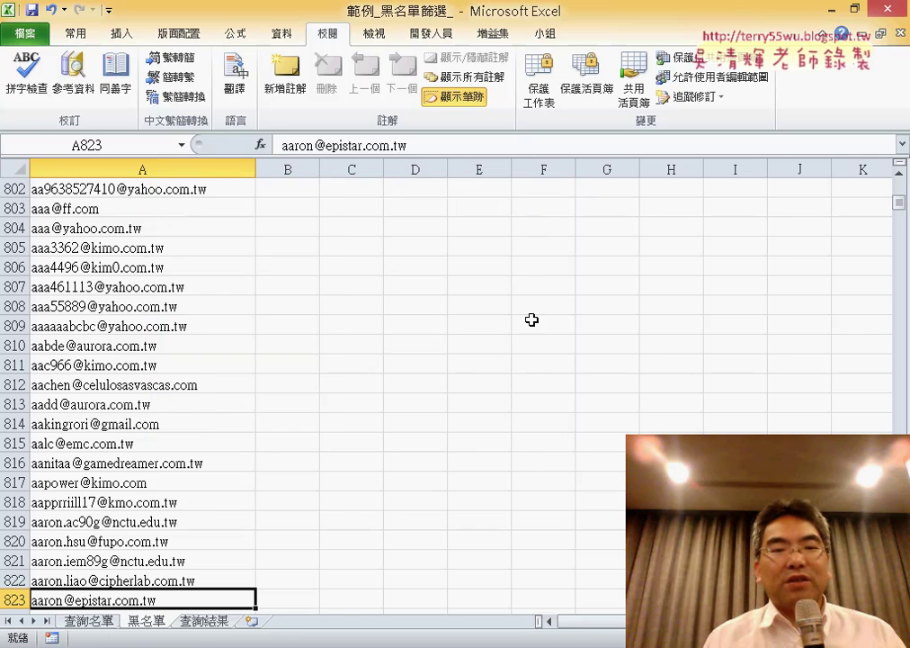
pyautogui.click(89, 621)
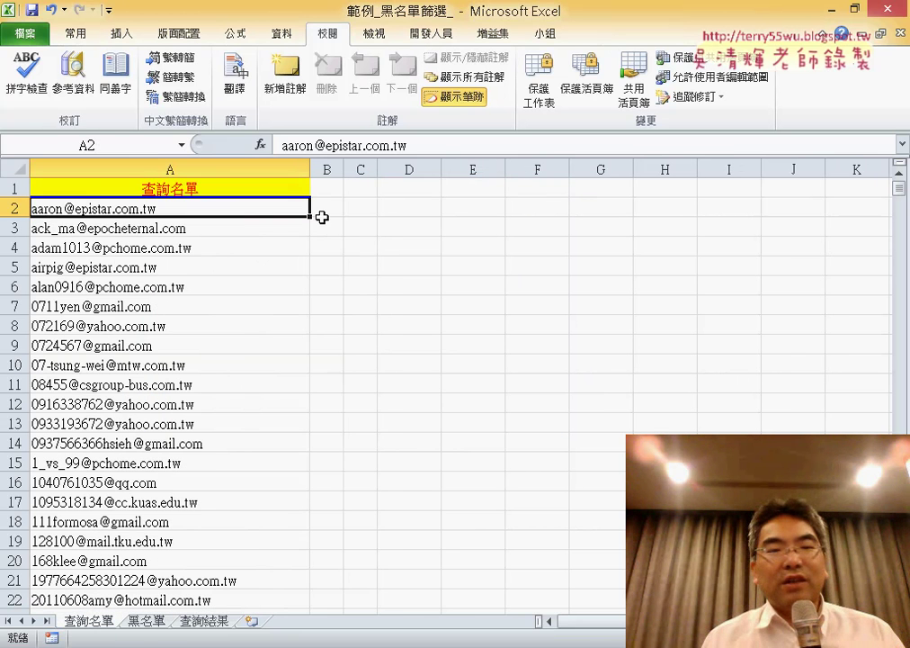
pyautogui.click(324, 210)
pyautogui.write('1')
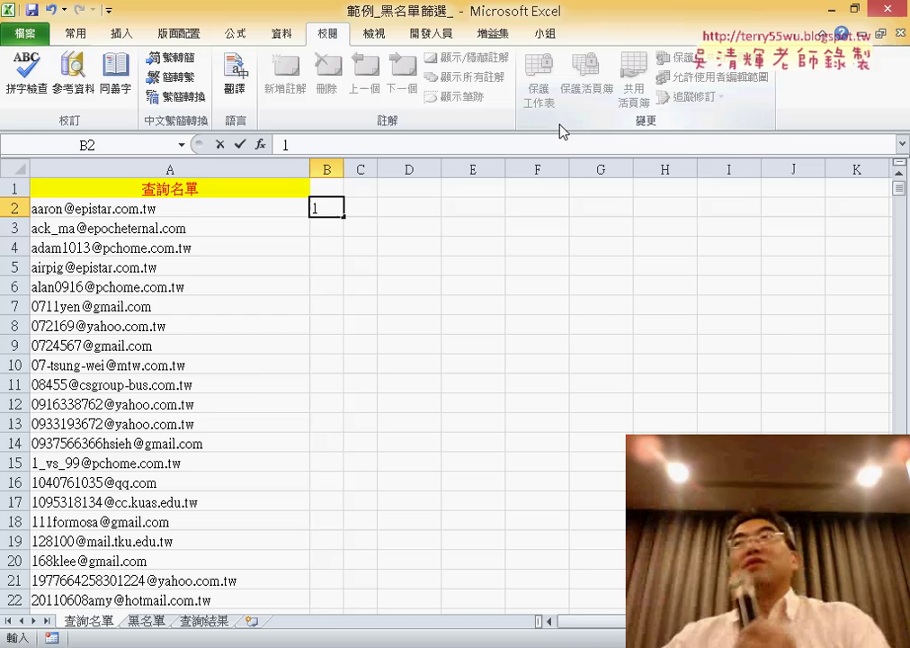
pyautogui.click(205, 620)
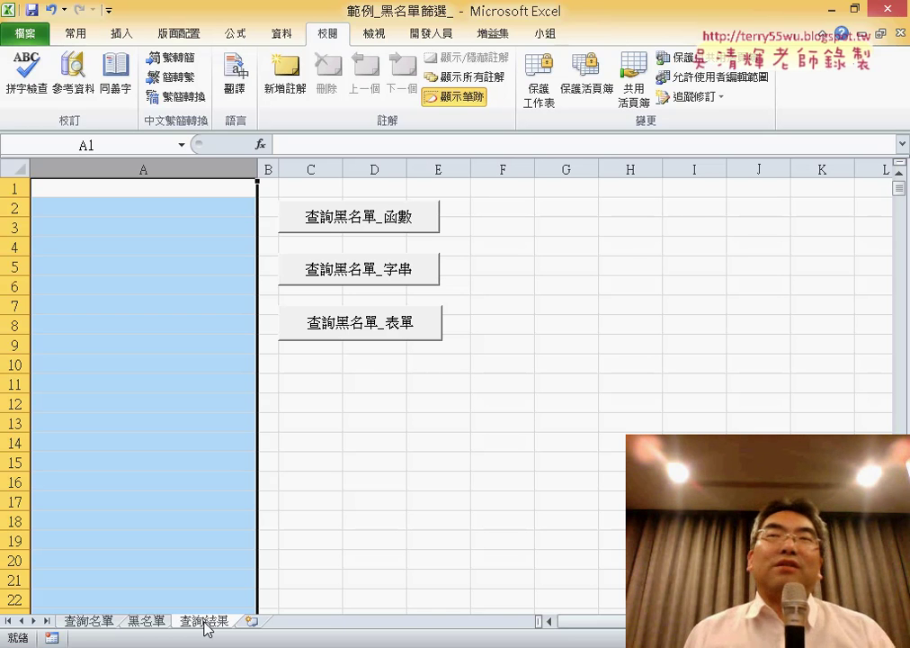
pyautogui.click(140, 623)
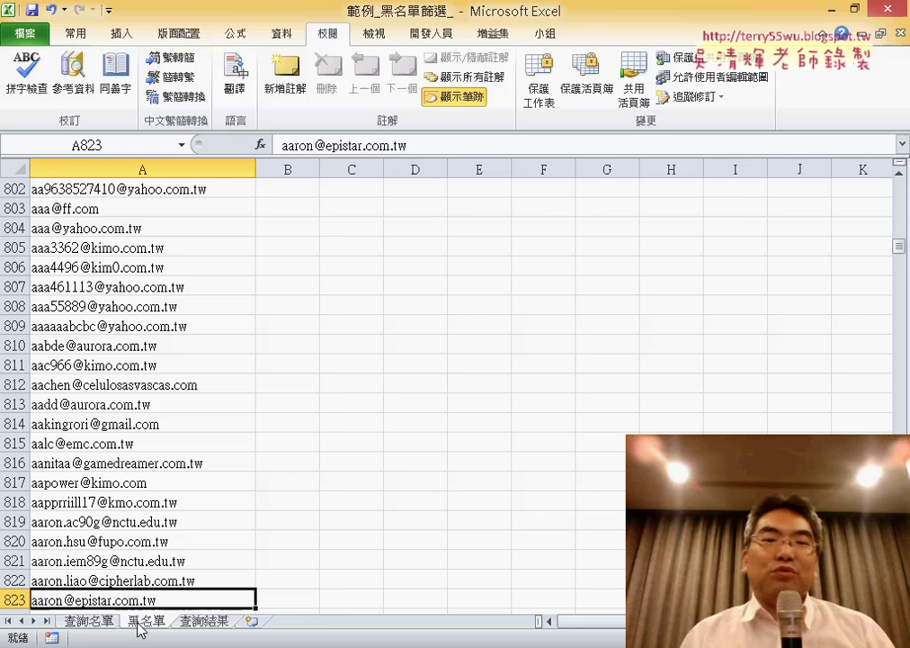
pyautogui.click(95, 622)
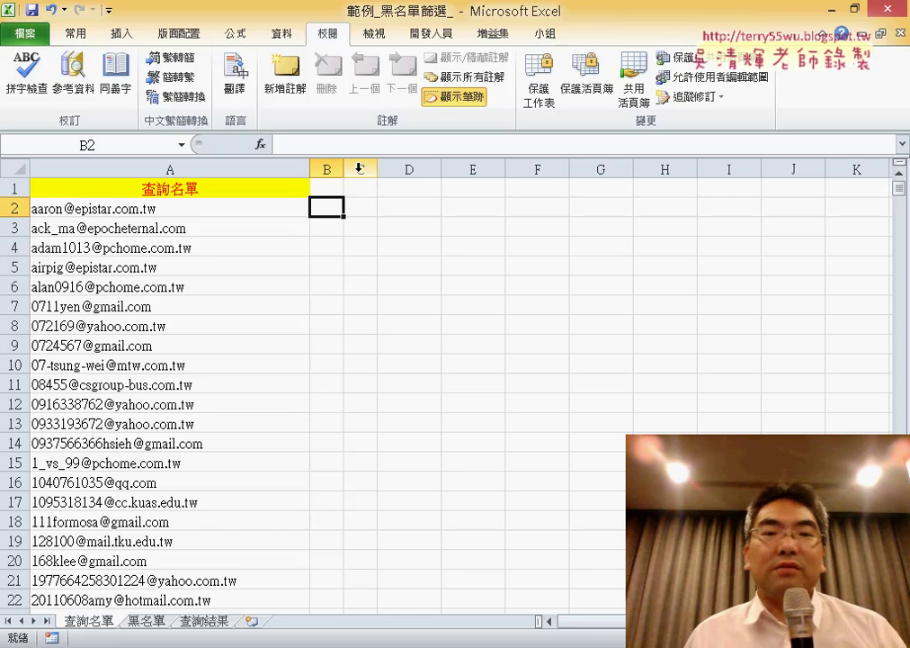
# Widen column B and start a COUNTIF in B2 with its Range beginning at 黑名單!A2.
pyautogui.moveTo(345, 172); pyautogui.dragTo(361, 172)
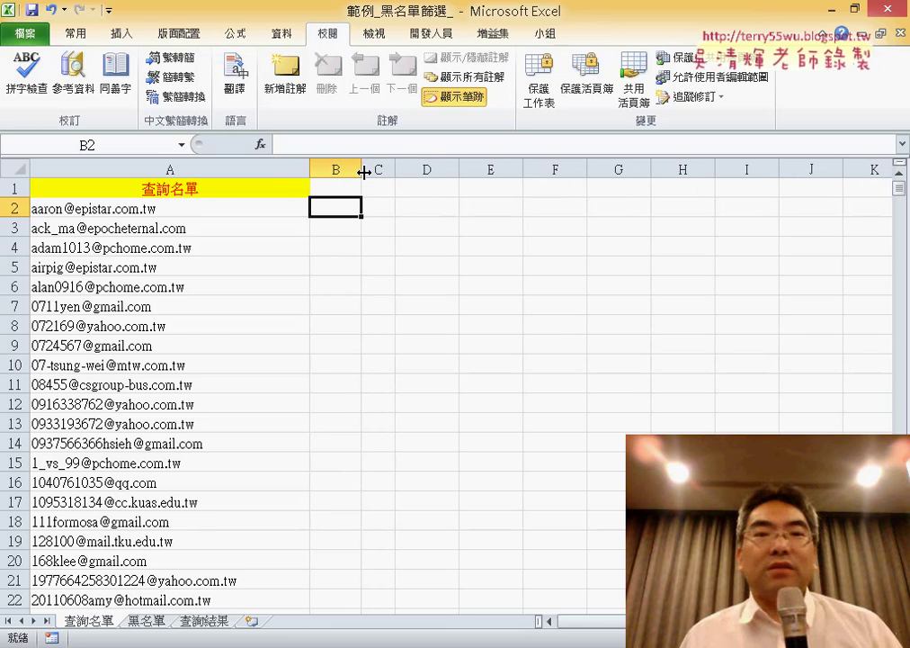
pyautogui.click(261, 145)
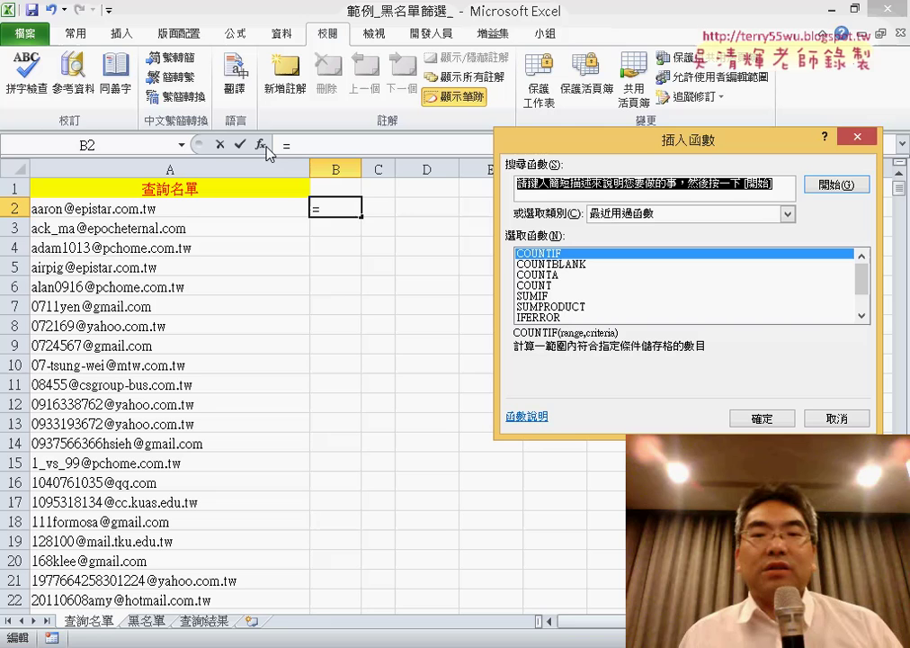
pyautogui.doubleClick(563, 255)
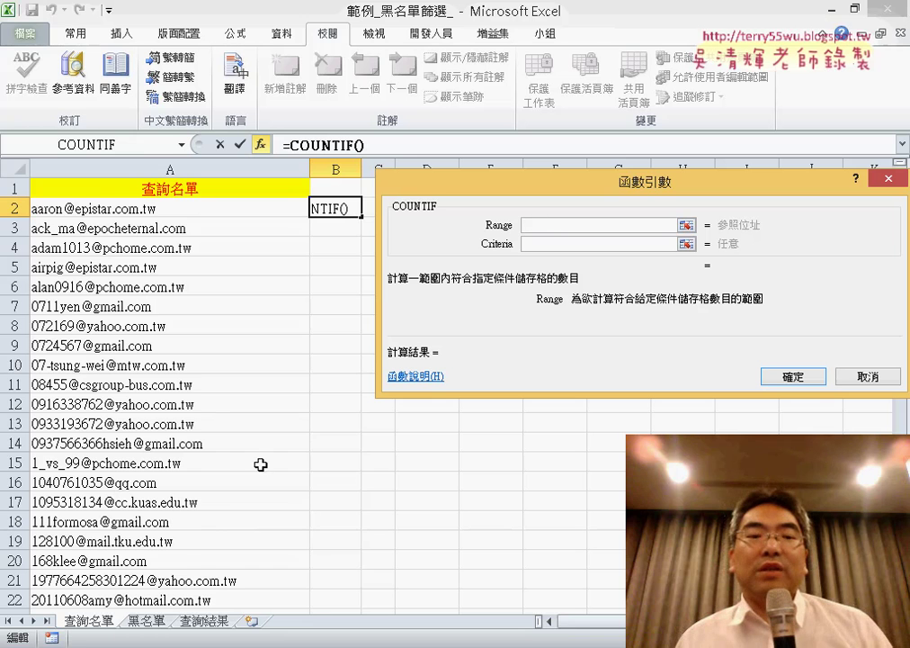
pyautogui.click(148, 623)
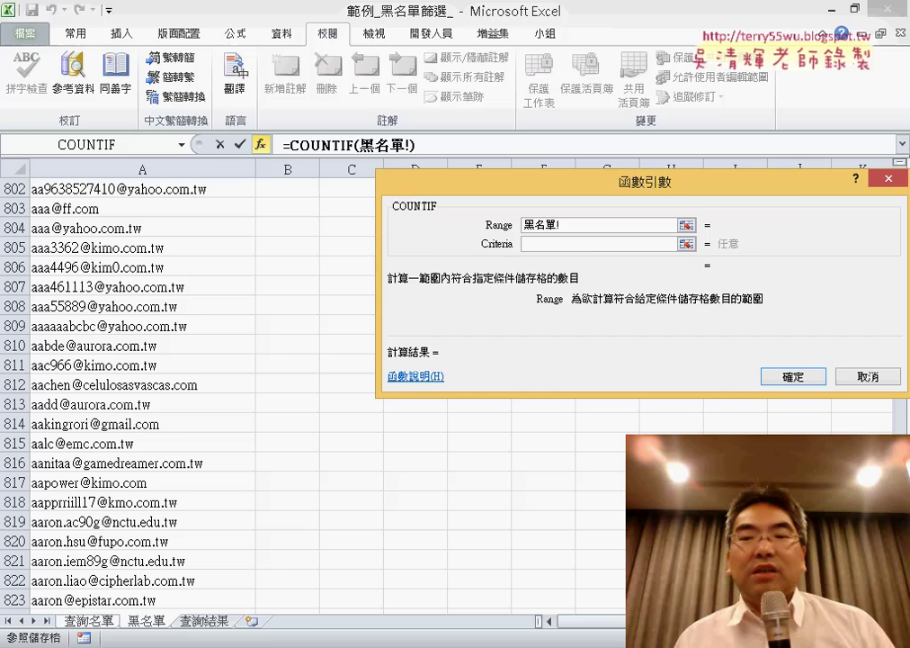
pyautogui.moveTo(798, 197); pyautogui.dragTo(690, 197)
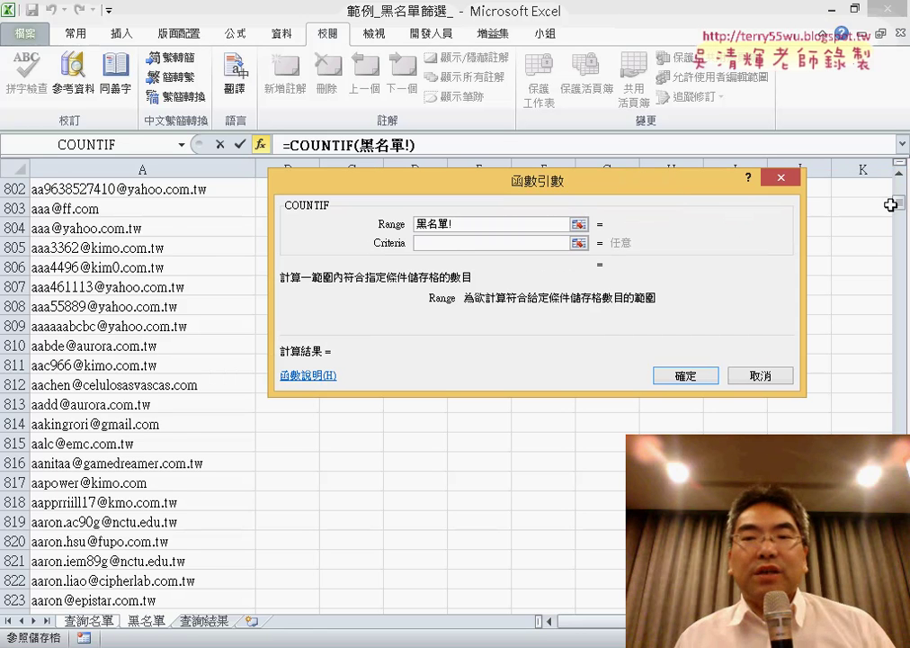
pyautogui.moveTo(895, 205); pyautogui.dragTo(871, 179)
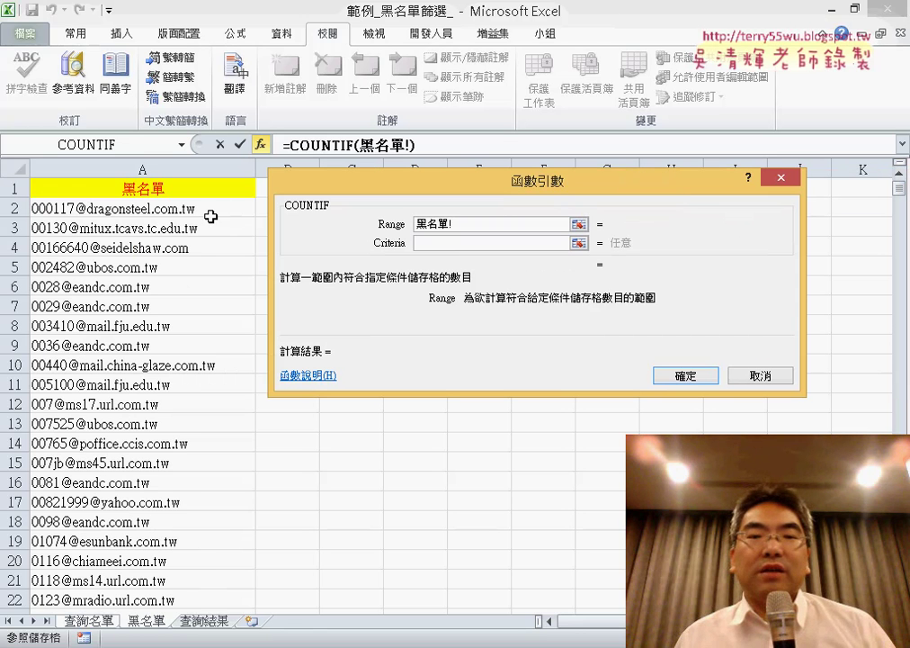
pyautogui.click(159, 211)
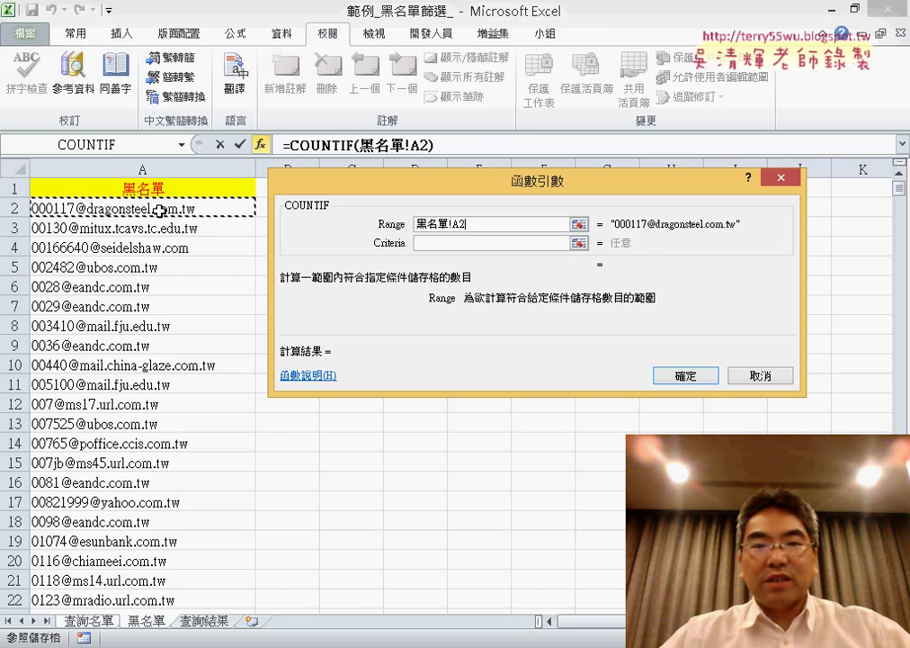
# Complete =COUNTIF(黑名單!A2:A22223,A2) in B2 with criterion A2, returning 1.
pyautogui.hotkey('ctrl', 'shift', 'Down')
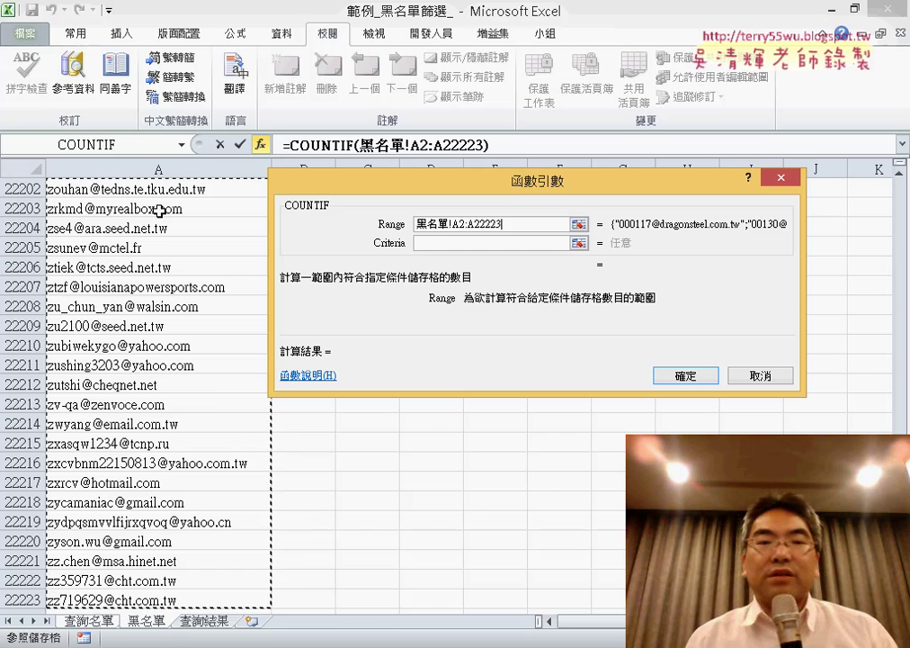
pyautogui.click(420, 242)
pyautogui.hotkey('ctrl', 'pageup')
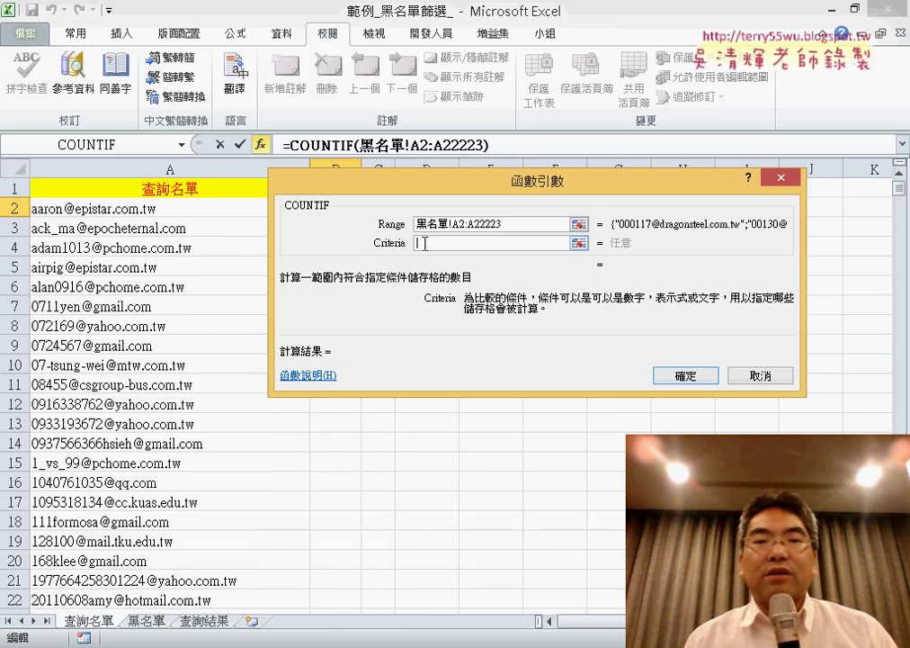
pyautogui.moveTo(470, 180); pyautogui.dragTo(601, 191)
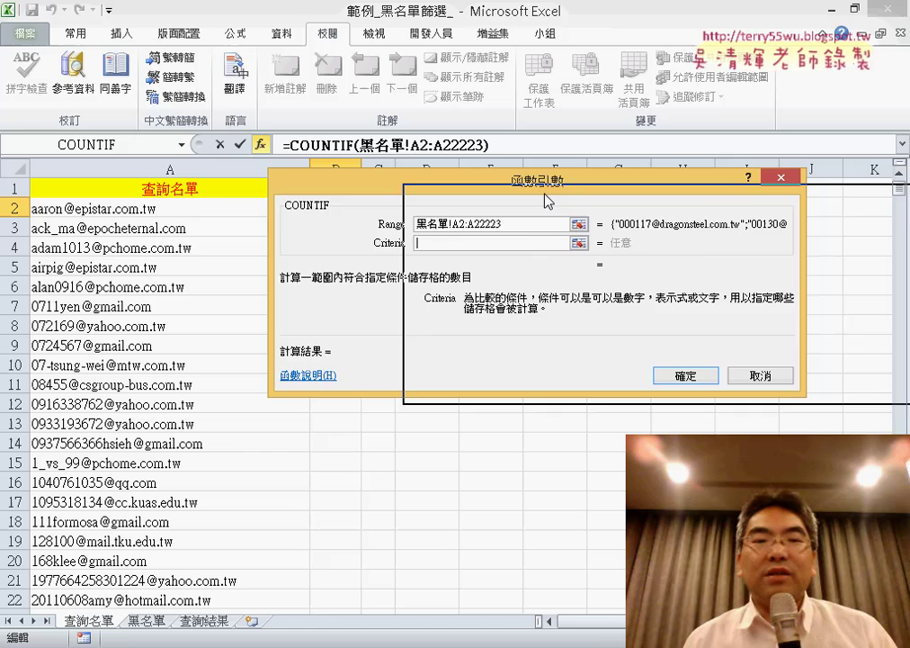
pyautogui.click(194, 207)
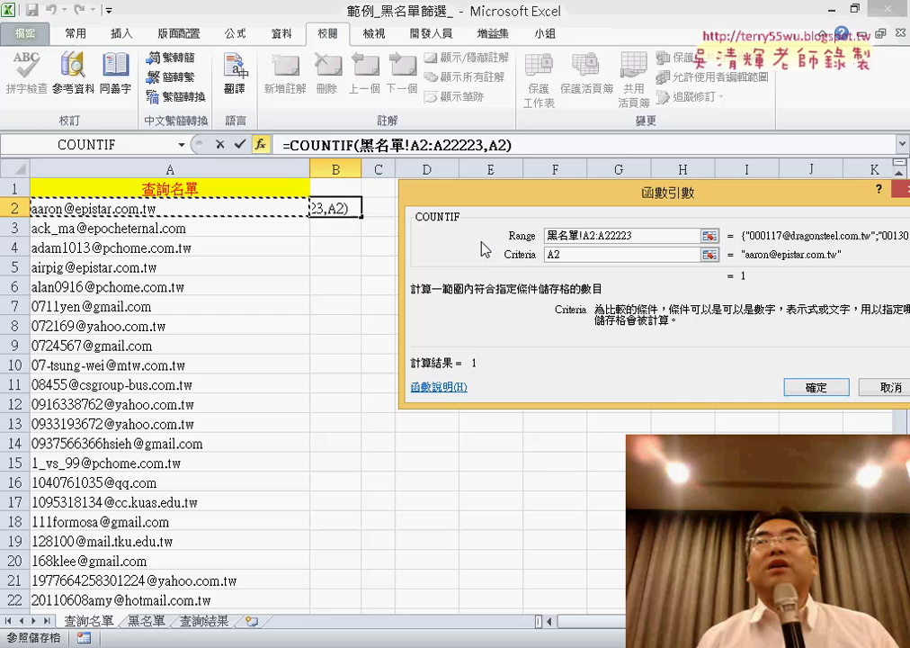
pyautogui.click(836, 396)
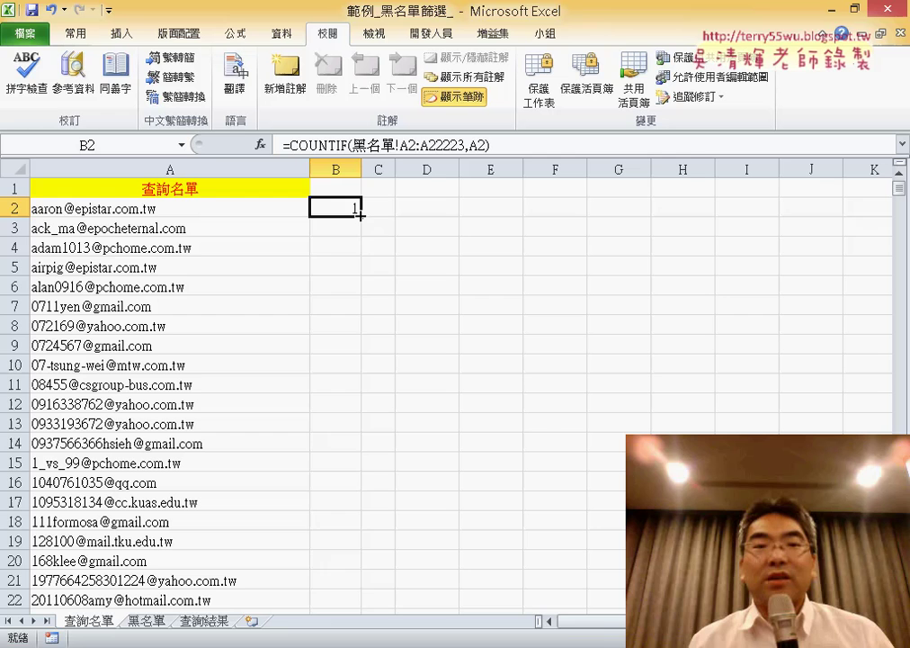
# Fill the B2 COUNTIF formula down column B, flagging each email 1 or 0.
pyautogui.doubleClick(360, 215)
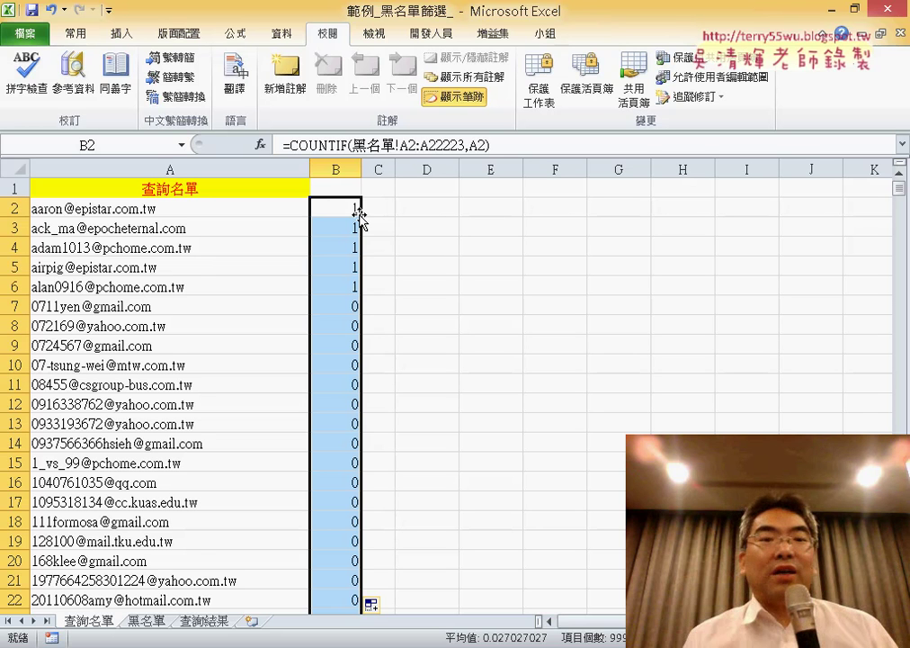
pyautogui.click(340, 188)
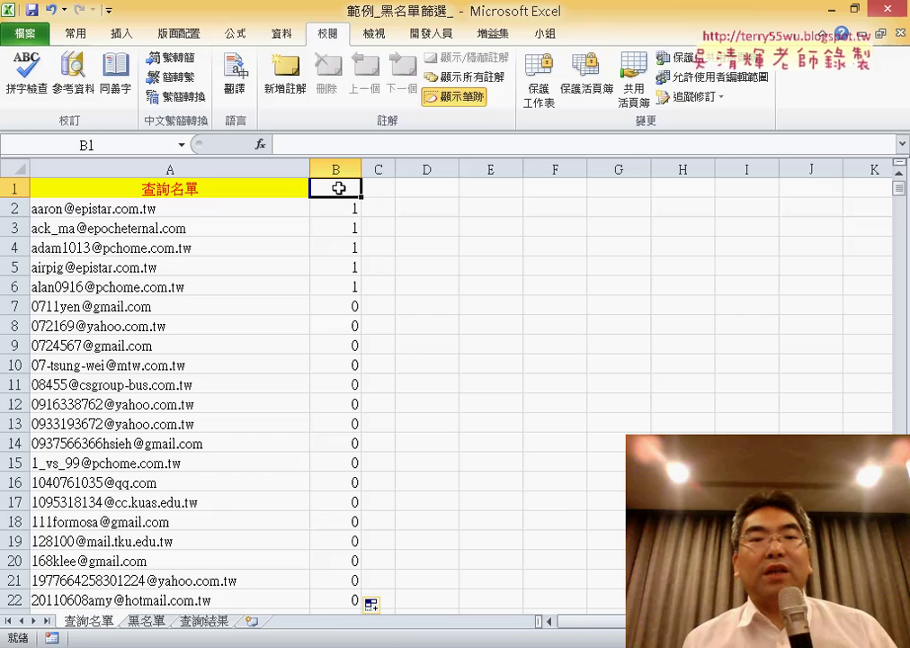
# Turn on 篩選 and filter column B to show only the 1s, 27 of 999 addresses.
pyautogui.click(282, 34)
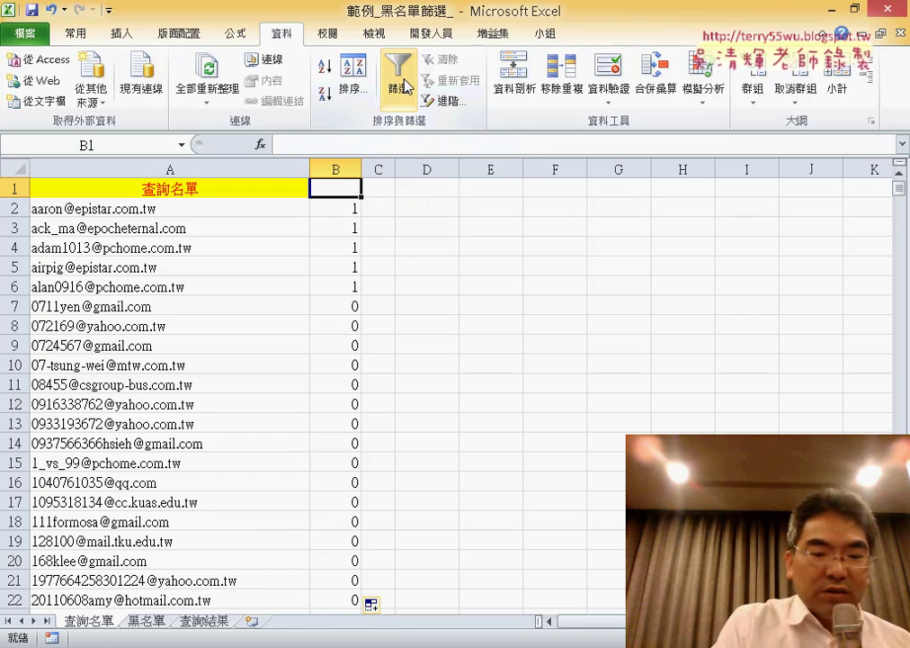
pyautogui.moveTo(410, 55); pyautogui.dragTo(420, 160)
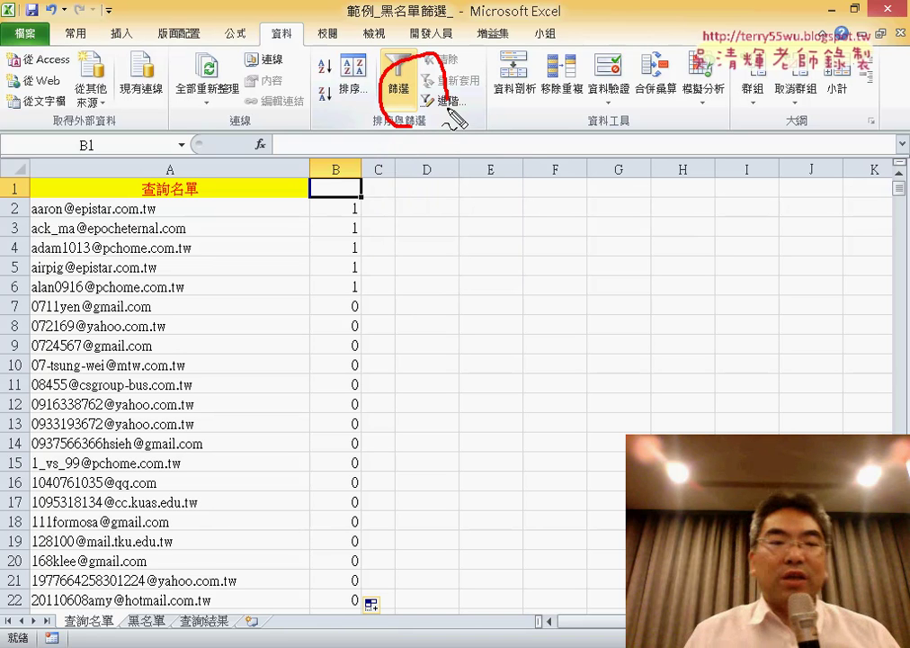
pyautogui.press('Escape')
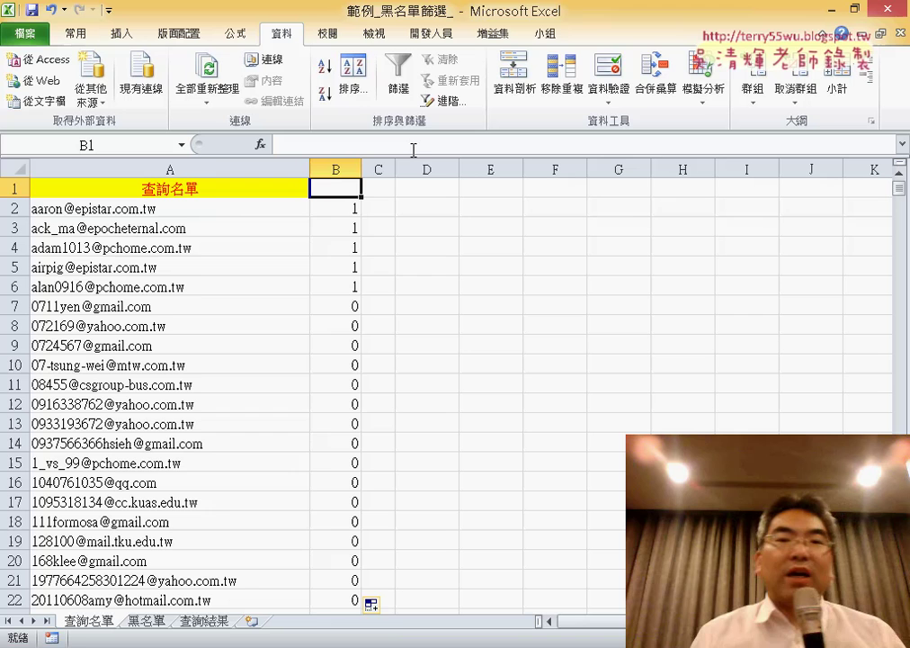
pyautogui.click(402, 97)
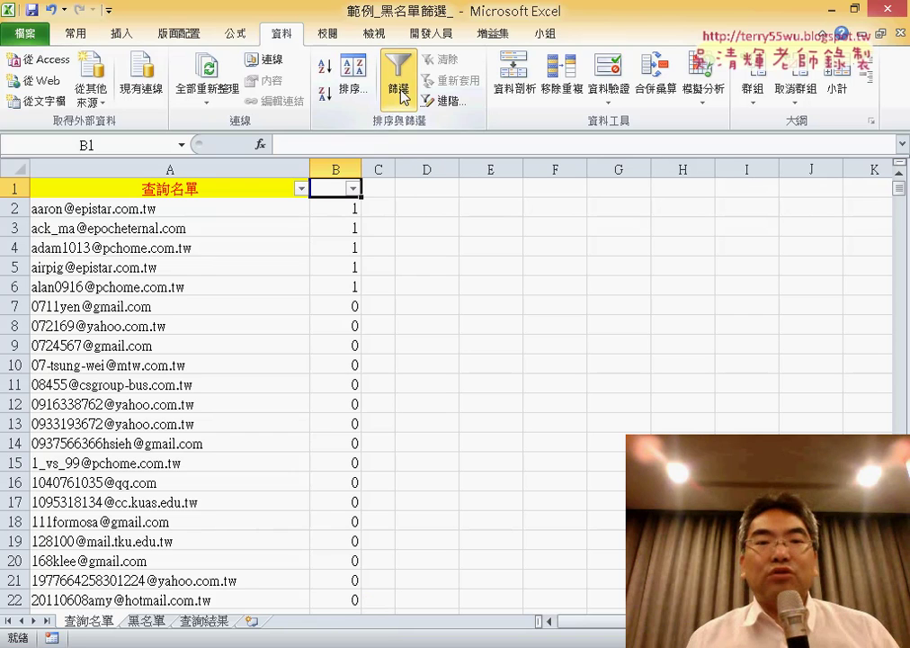
pyautogui.click(353, 187)
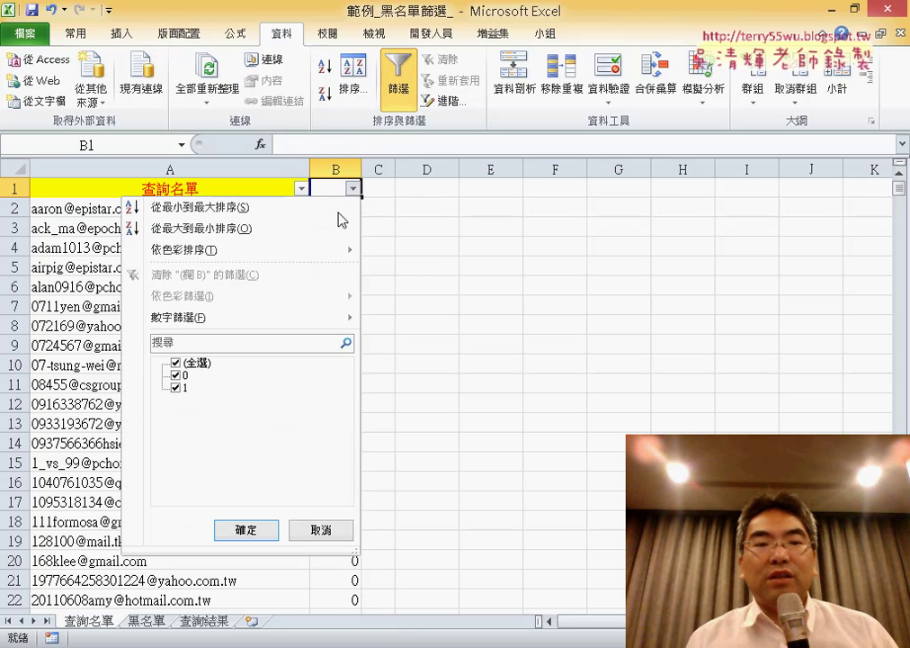
pyautogui.click(176, 364)
pyautogui.click(177, 376)
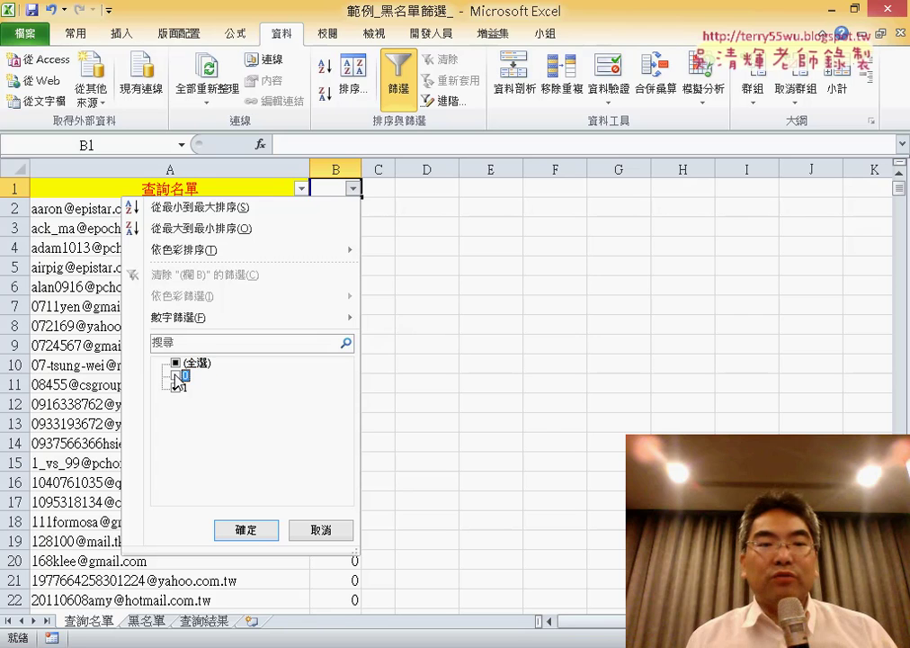
pyautogui.click(248, 531)
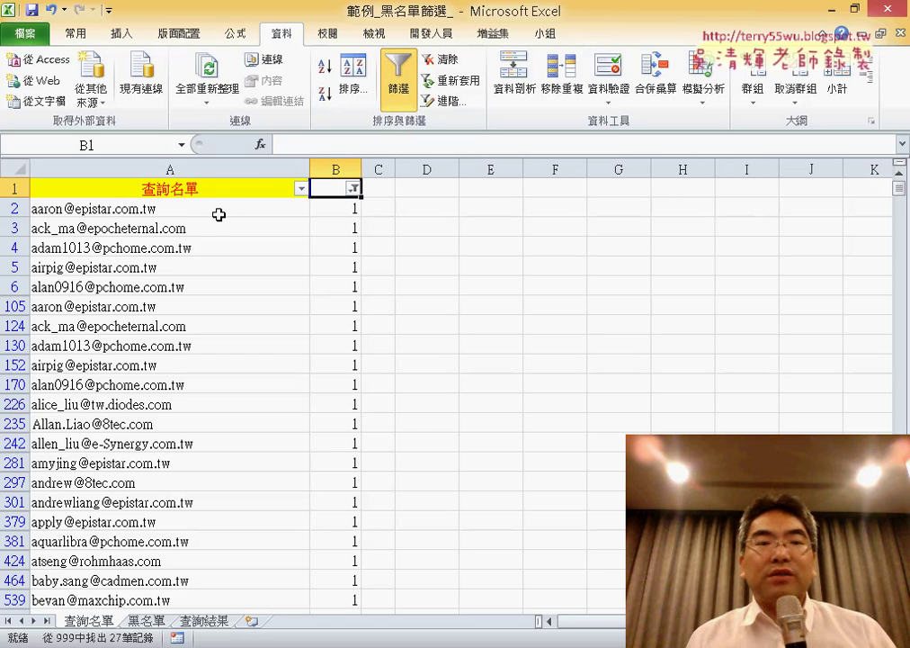
# Copy the visible matching emails from A2 down to the last filtered row.
pyautogui.click(225, 210)
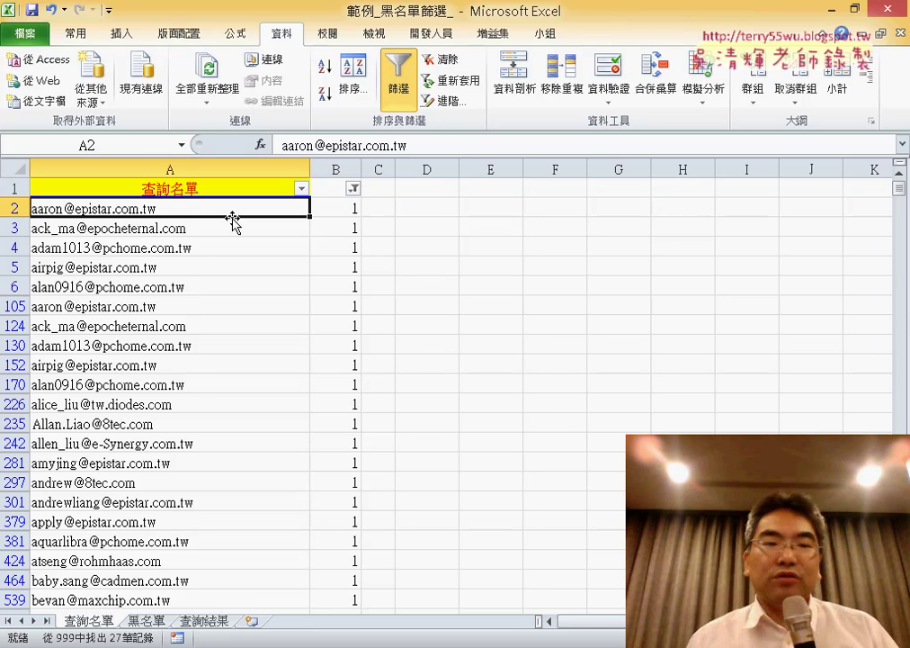
pyautogui.scroll(-3, 234, 269)
pyautogui.scroll(3, 236, 270)
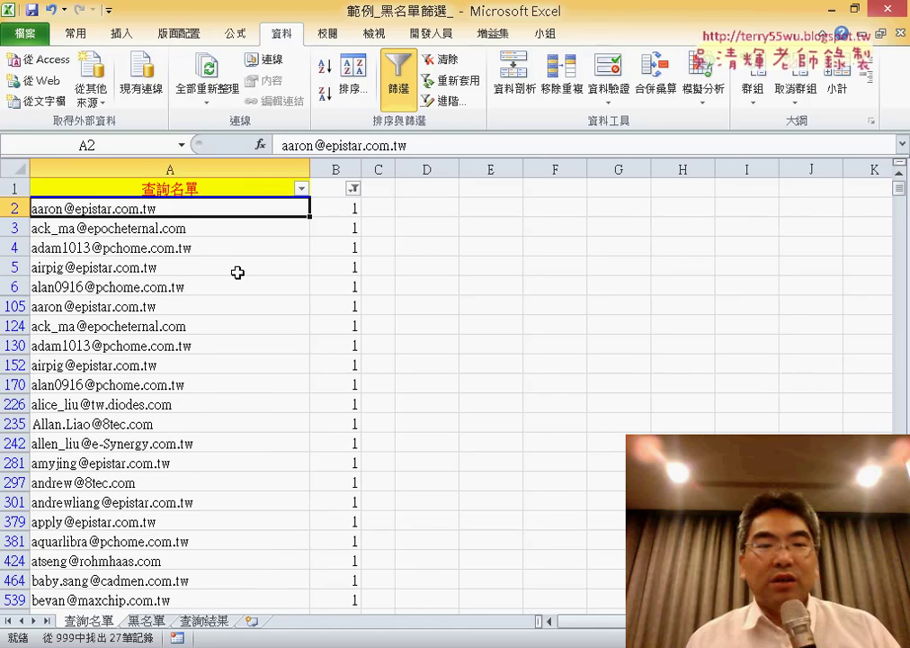
pyautogui.hotkey('ctrl', 'shift', 'Down')
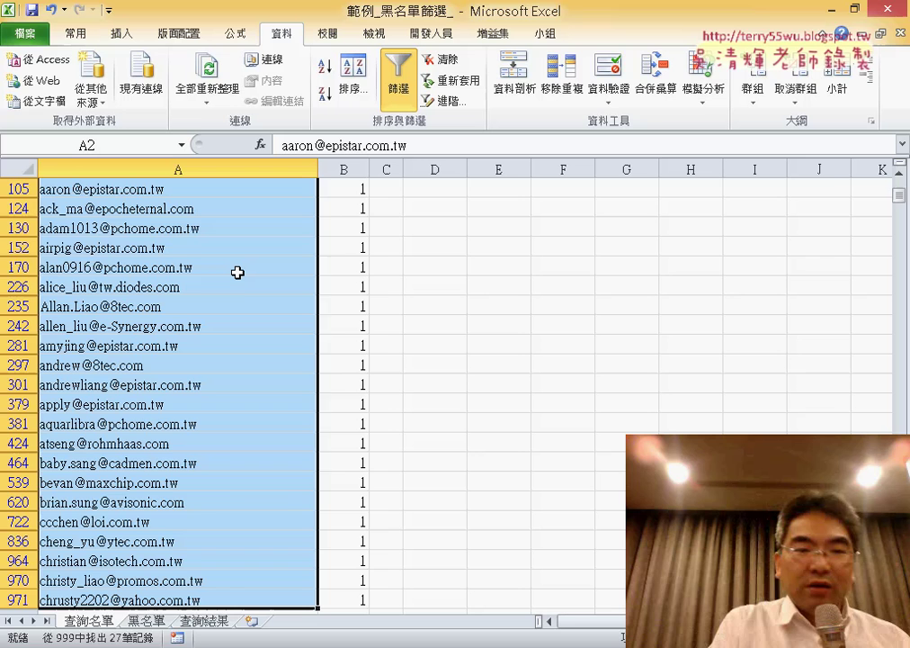
pyautogui.hotkey('ctrl', 'c')
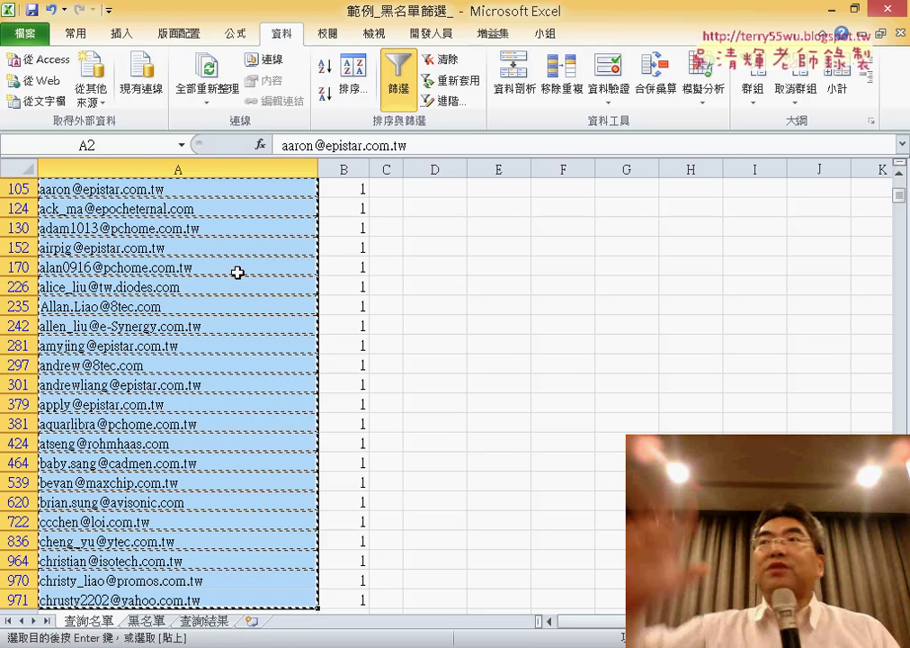
# Paste the copied emails into the 查詢結果 sheet starting at cell A1.
pyautogui.click(204, 620)
pyautogui.click(161, 190)
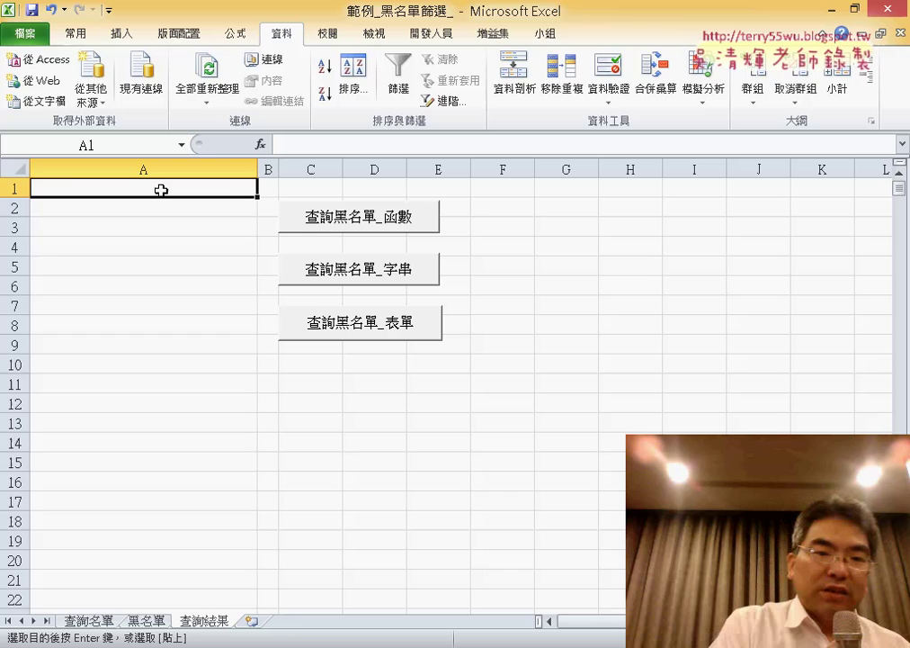
pyautogui.hotkey('ctrl', 'v')
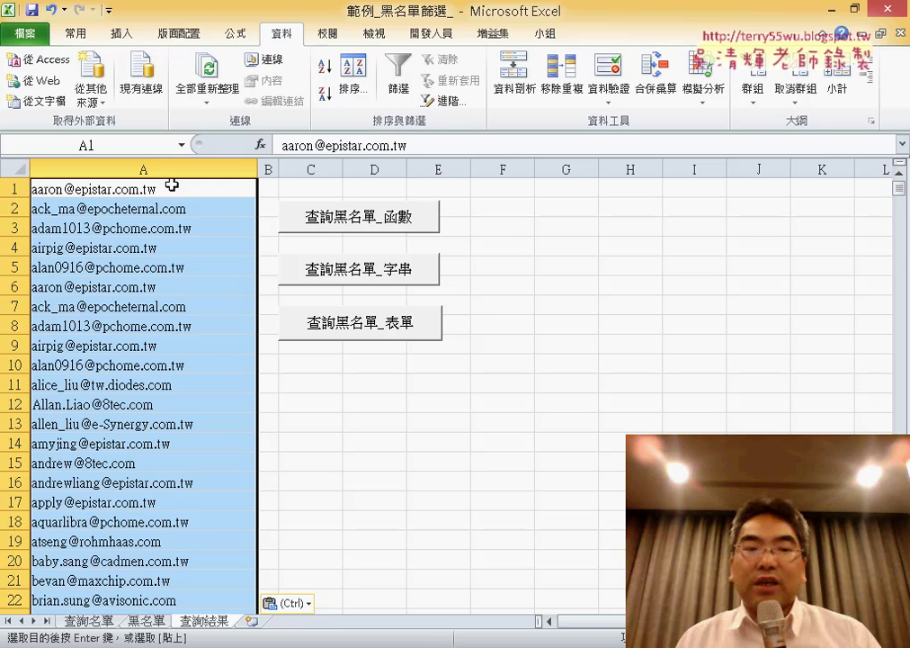
pyautogui.scroll(-3, 180, 306)
pyautogui.scroll(3, 152, 520)
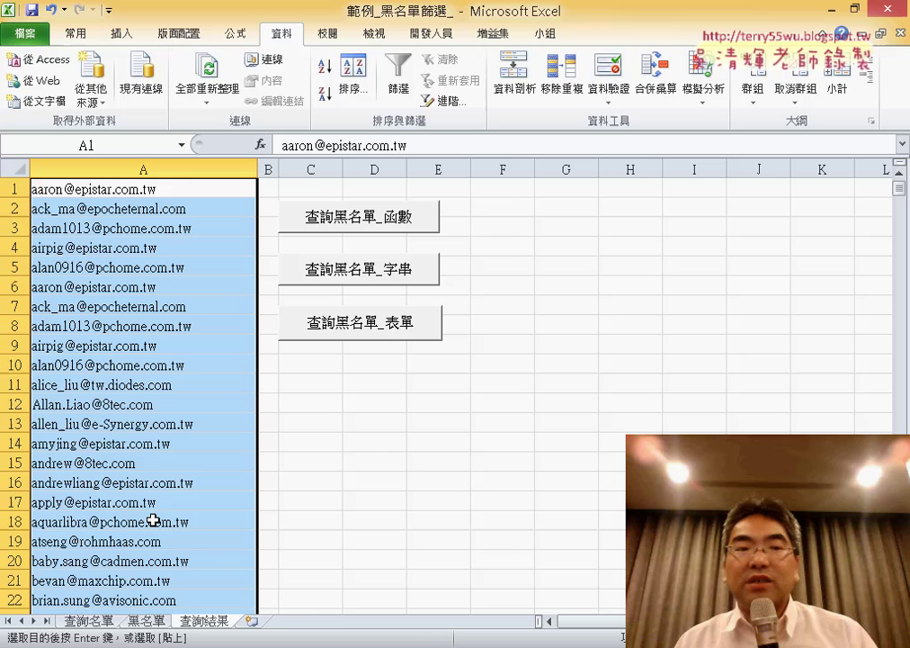
# Turn off 篩選 on 查詢名單 and return to the top of the list.
pyautogui.click(99, 622)
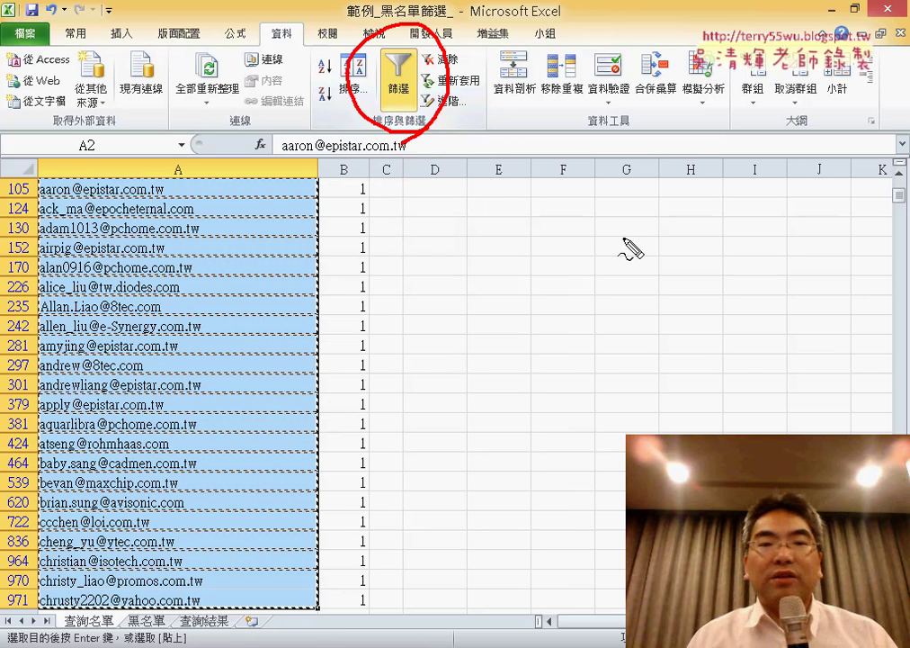
pyautogui.moveTo(634, 270)
pyautogui.mouseDown()
pyautogui.moveTo(457, 107)
pyautogui.moveTo(501, 102)
pyautogui.mouseUp()
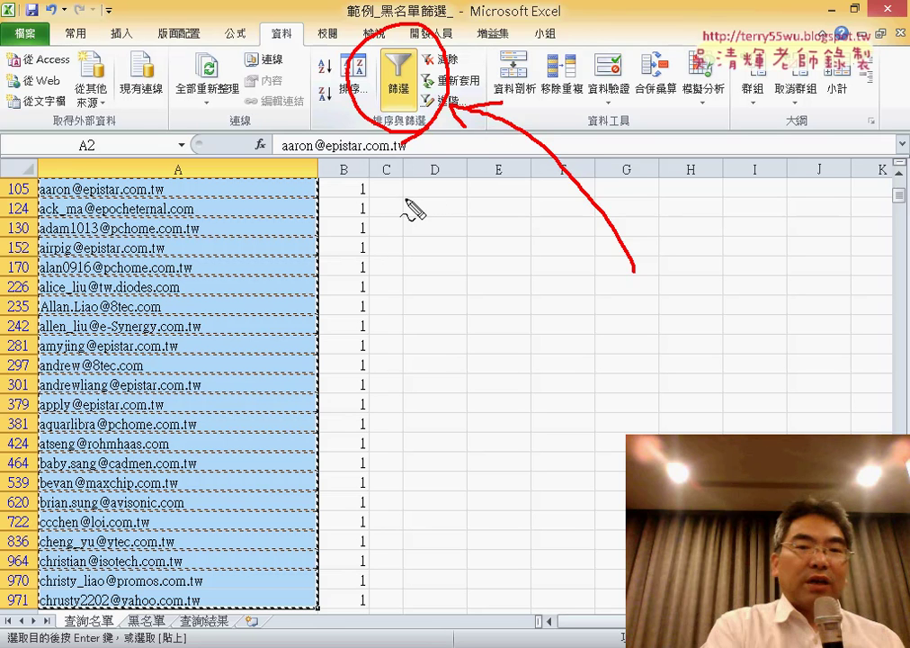
pyautogui.press('Escape')
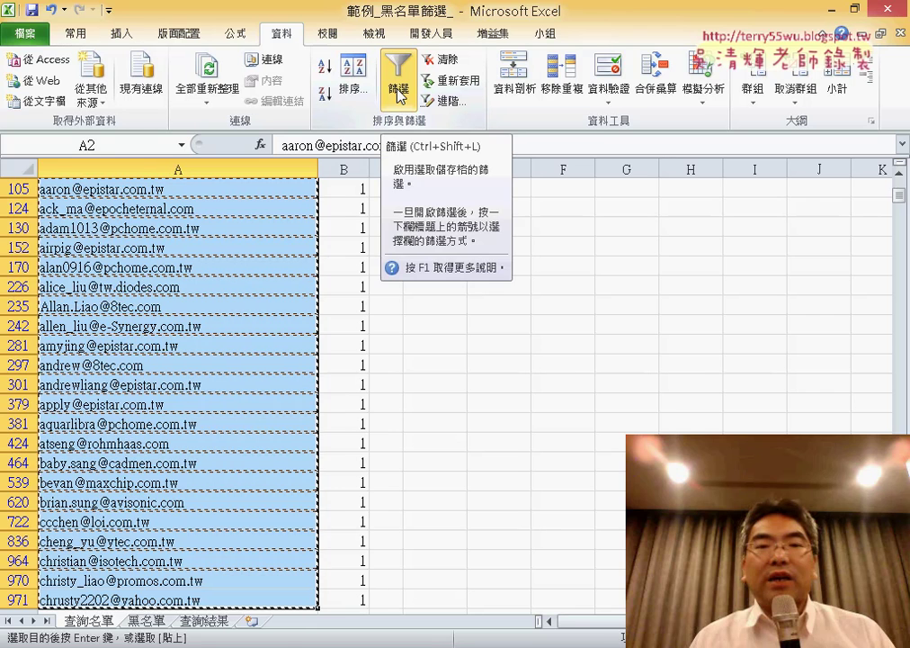
pyautogui.click(398, 90)
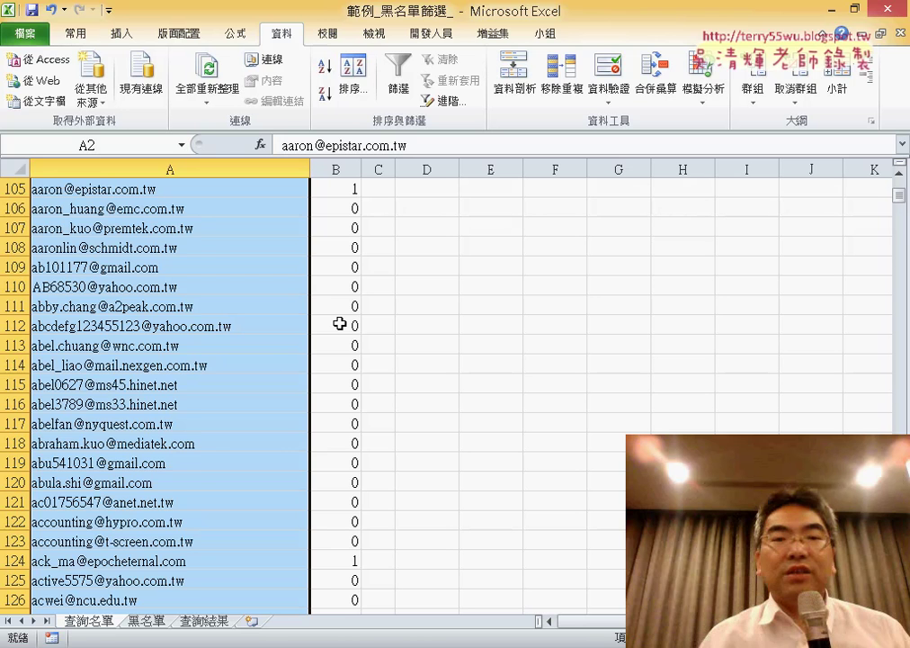
pyautogui.scroll(5, 339, 323)
pyautogui.scroll(10, 339, 323)
pyautogui.scroll(2, 339, 323)
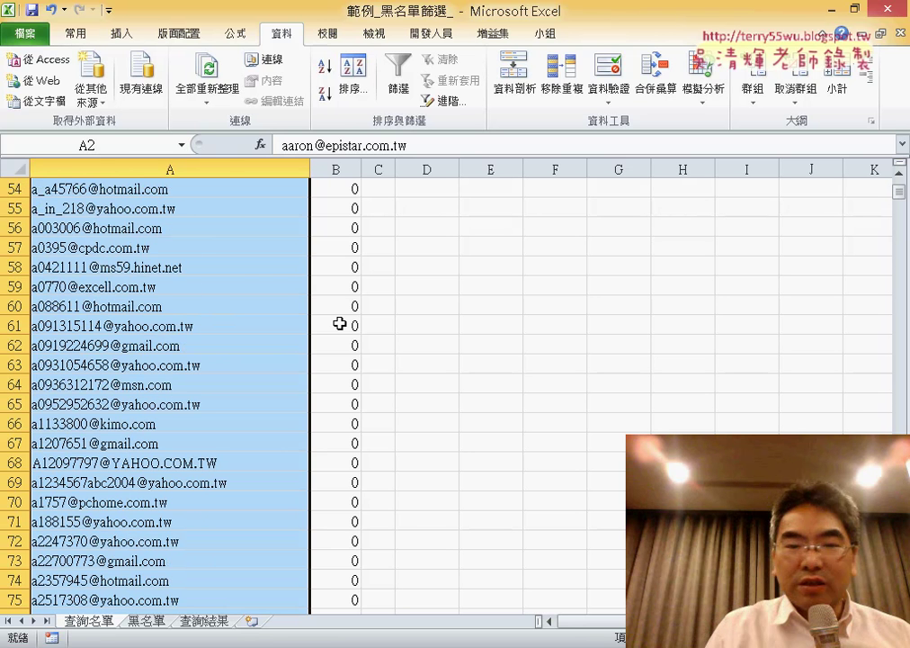
pyautogui.hotkey('ctrl', 'Home')
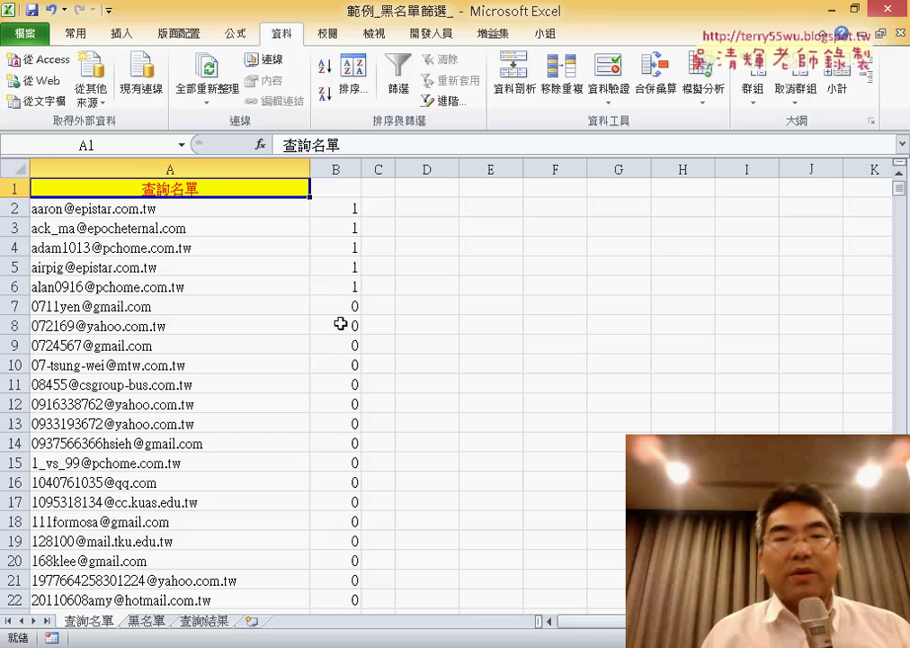
# Reapply the column B filter on 查詢名單, excluding 0 to show only the 27 flagged emails.
pyautogui.click(342, 211)
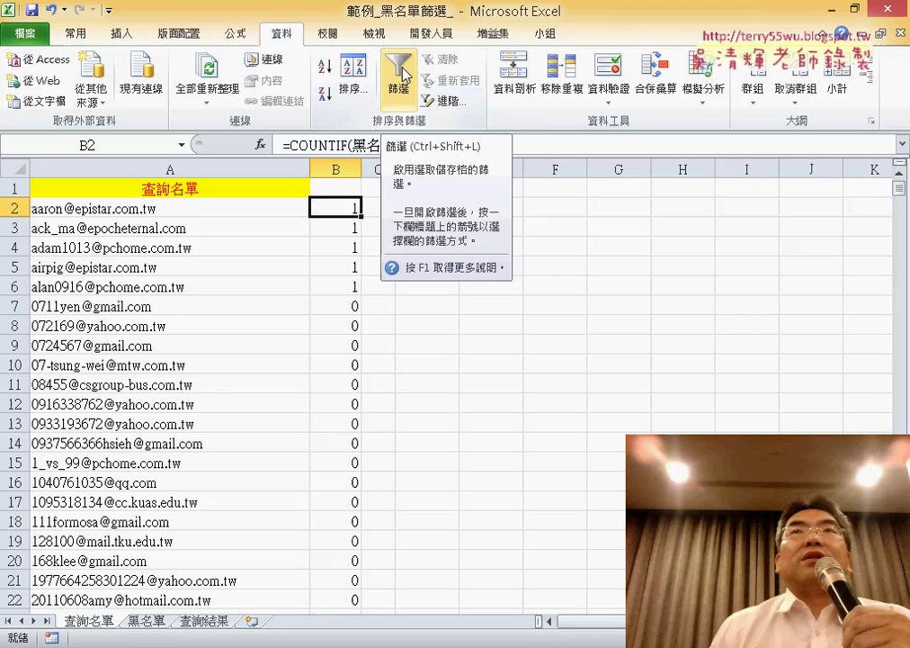
pyautogui.click(348, 189)
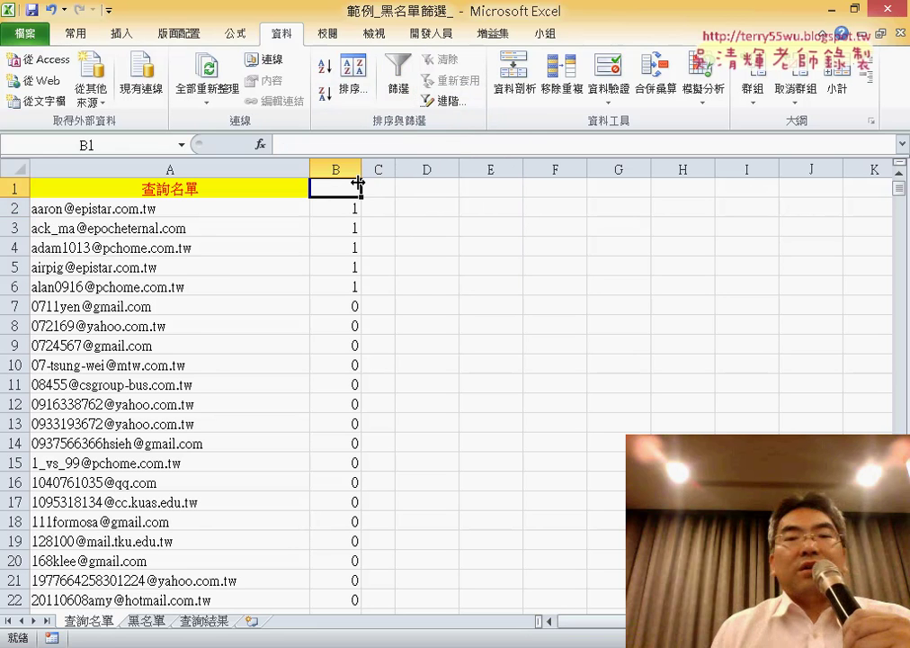
pyautogui.click(393, 86)
pyautogui.click(352, 188)
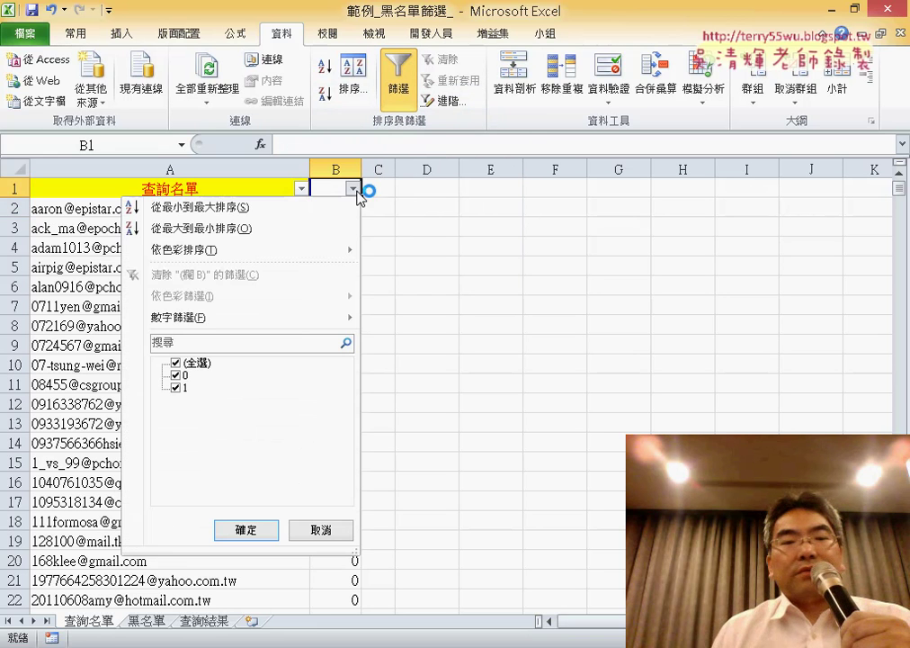
pyautogui.click(175, 376)
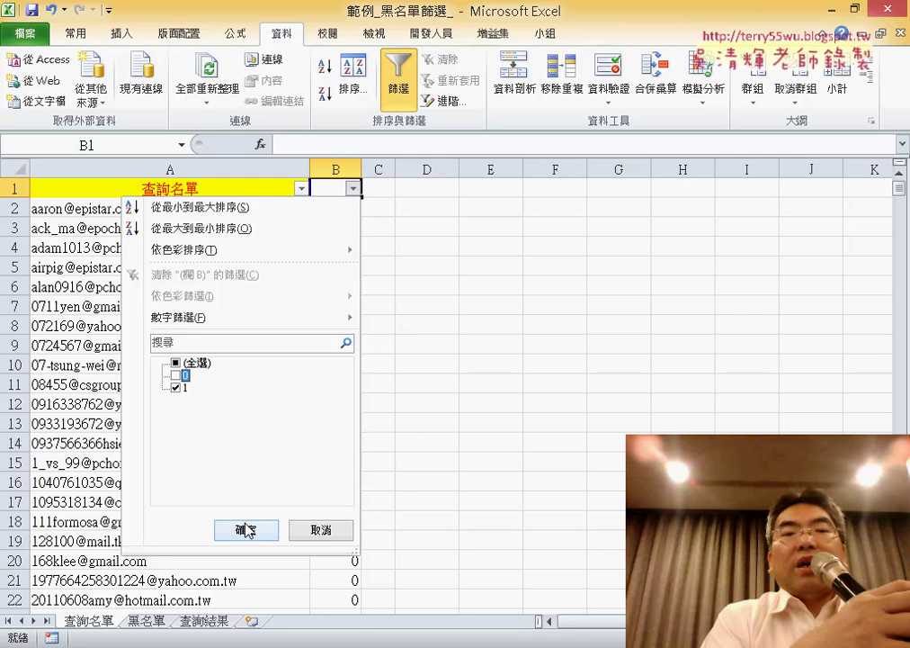
pyautogui.click(246, 529)
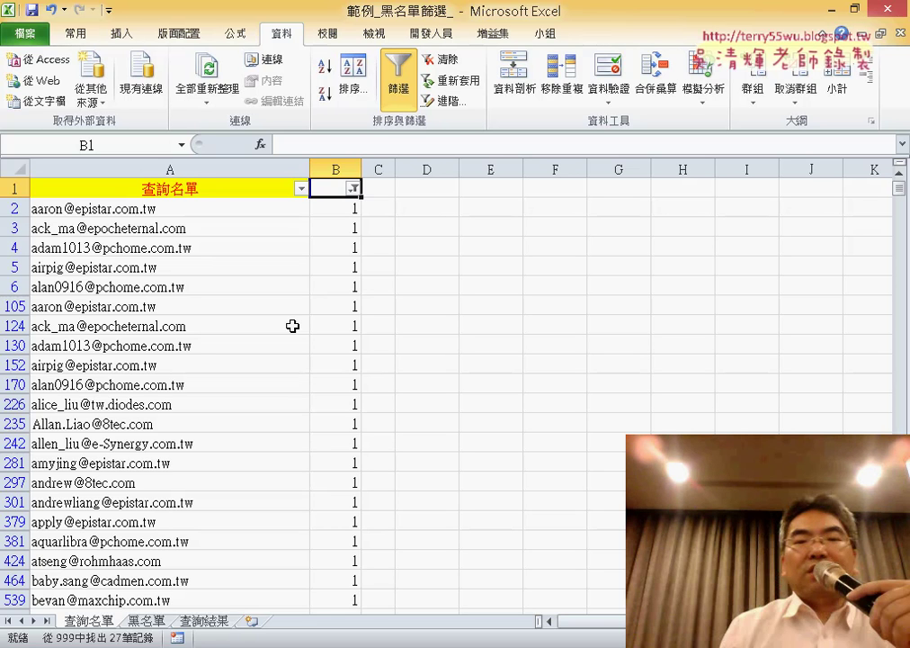
# Check B2's COUNTIF formula, then review the emails pasted on 查詢結果.
pyautogui.click(347, 210)
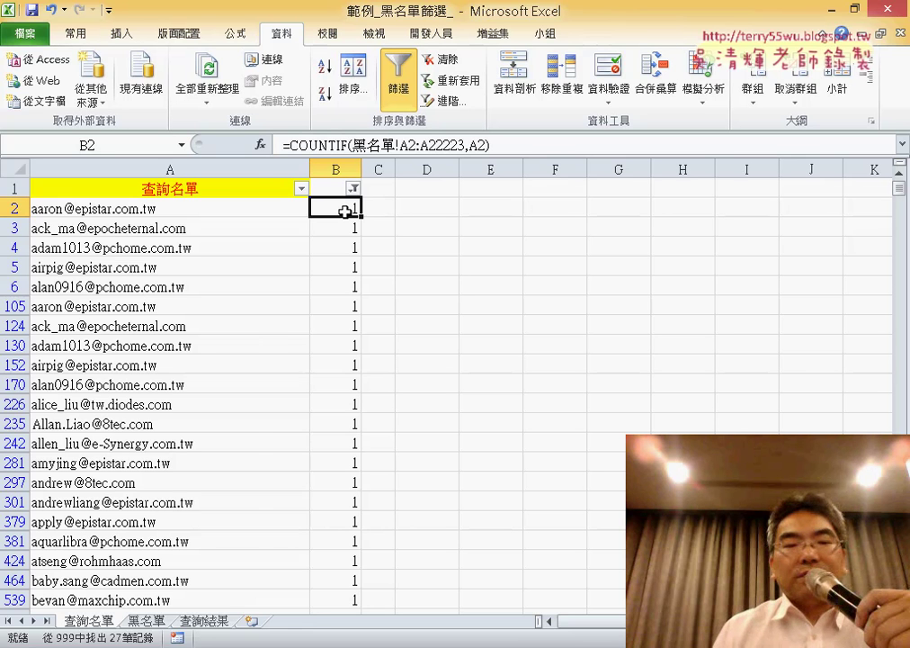
pyautogui.click(204, 621)
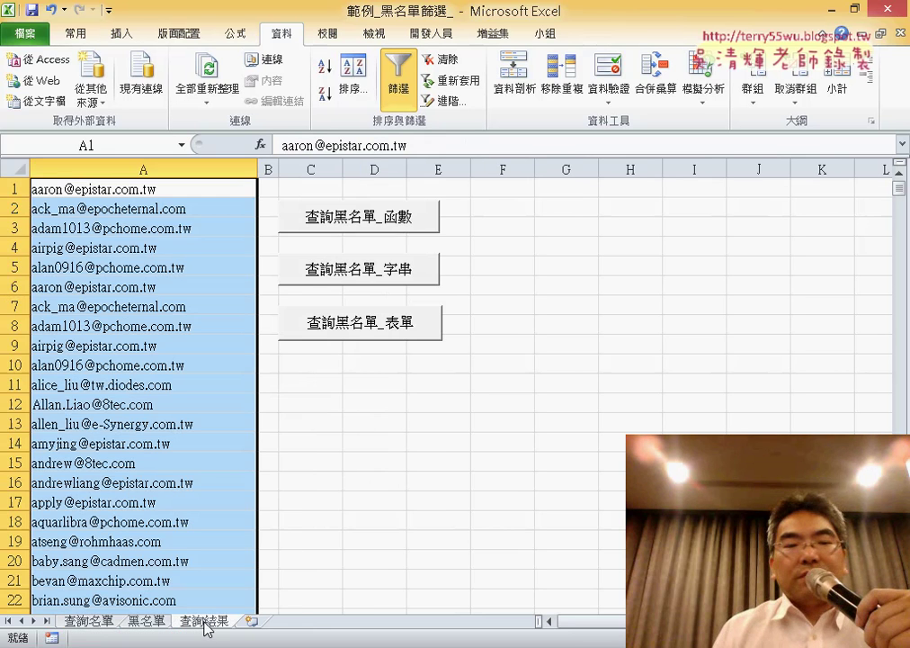
pyautogui.scroll(-4, 224, 463)
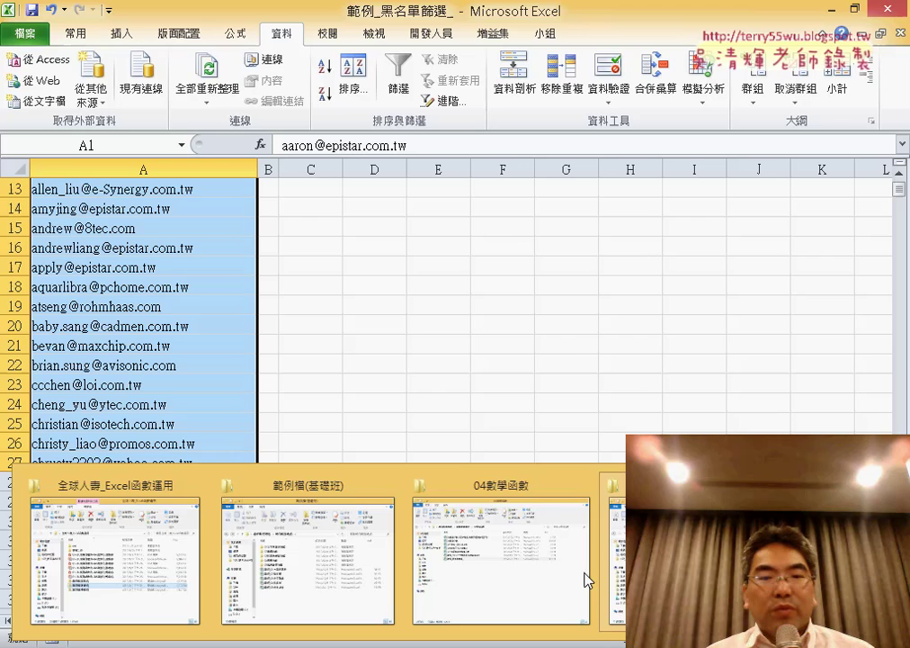
# Close the 04數學函數 folder window and turn off the 查詢名單 filter.
pyautogui.click(539, 577)
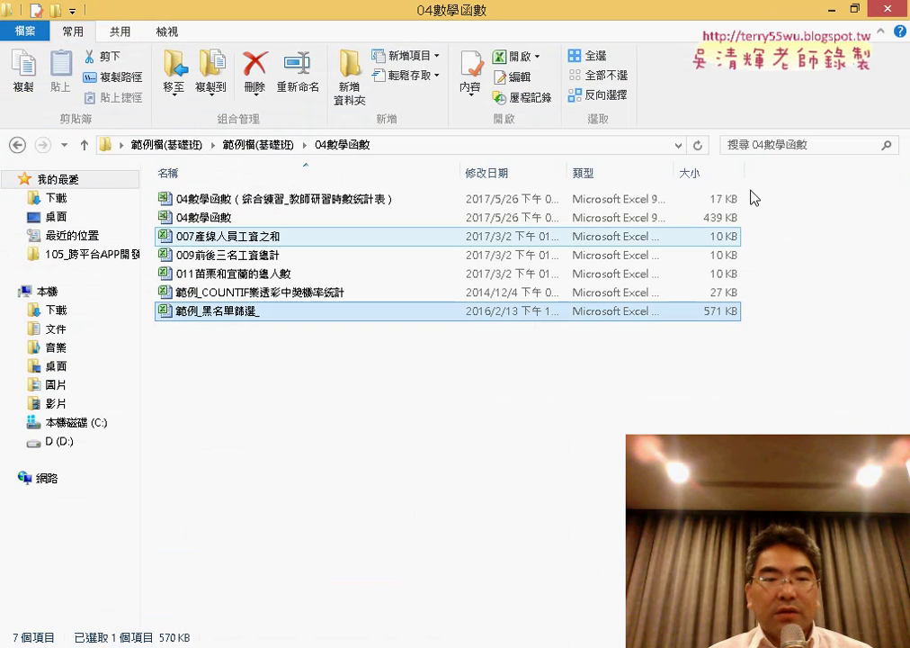
pyautogui.click(887, 10)
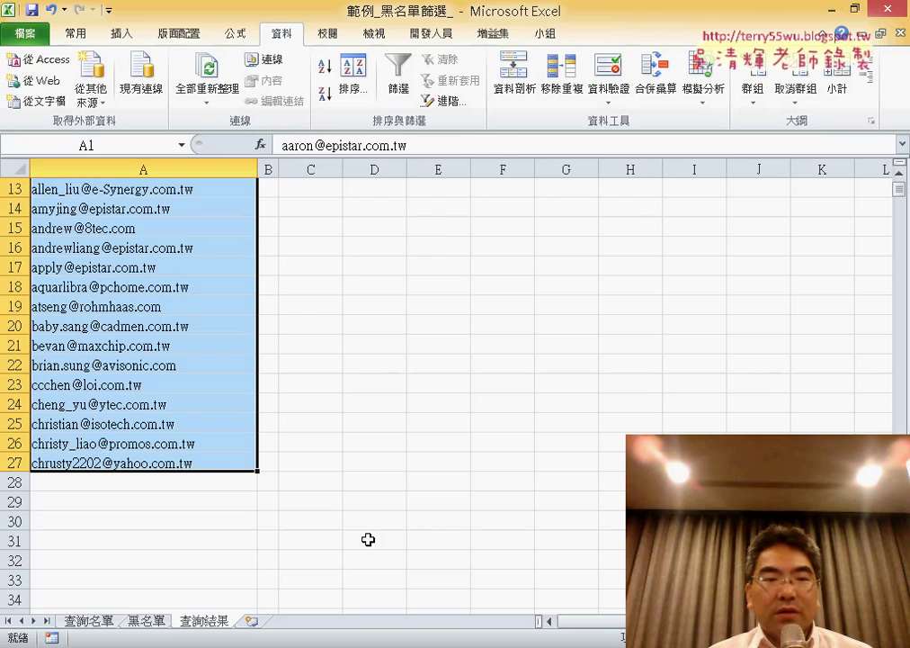
pyautogui.scroll(4, 292, 602)
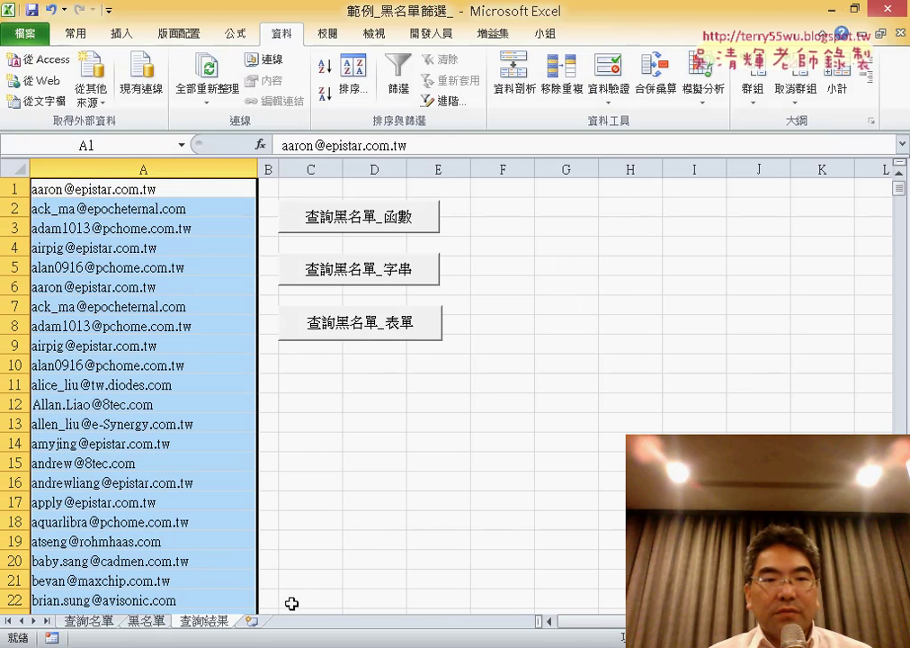
pyautogui.click(88, 621)
pyautogui.click(399, 85)
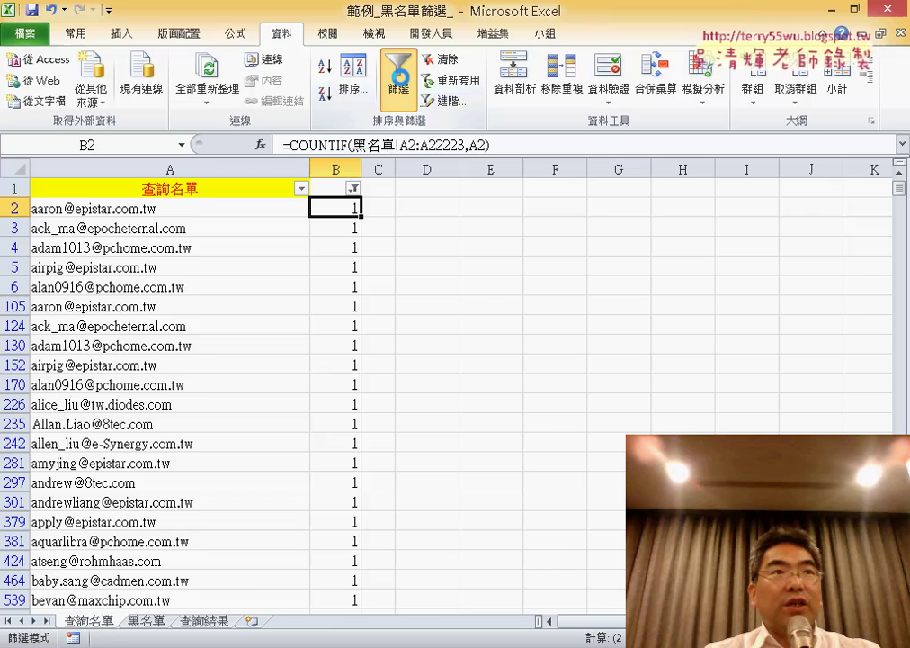